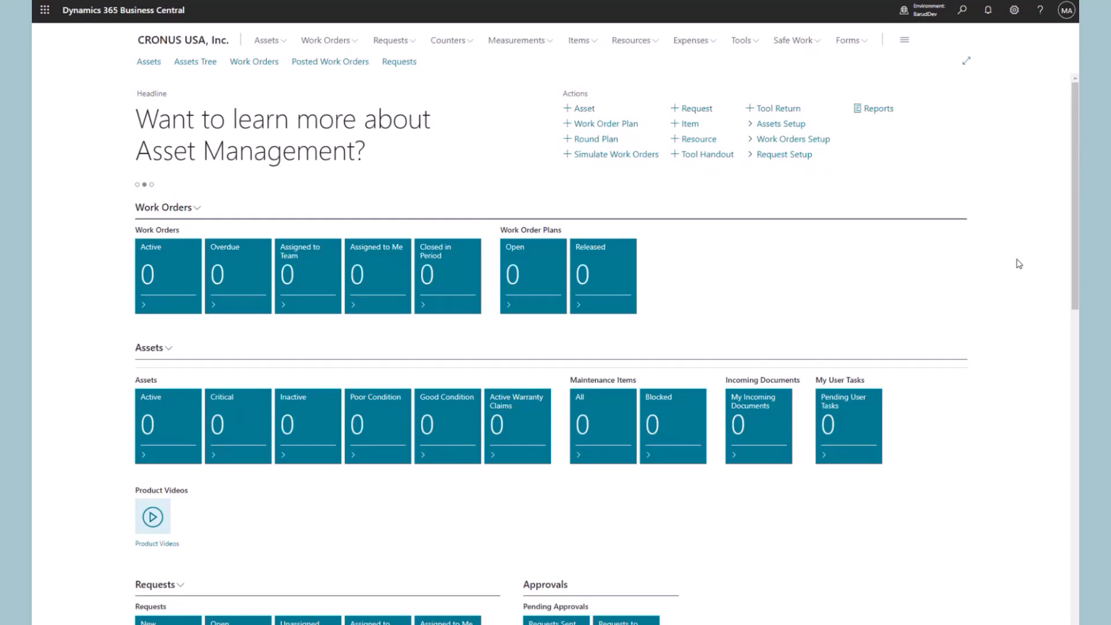
Search Tell me for 'assisted setup'
left_click(961, 11)
type("ass")
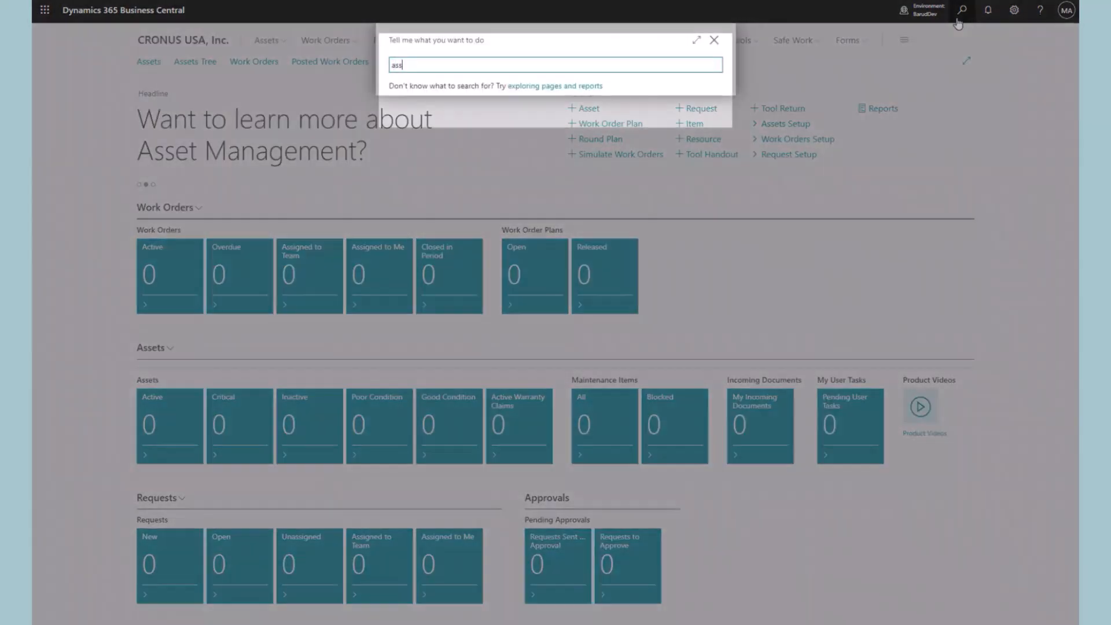
type("isted setu")
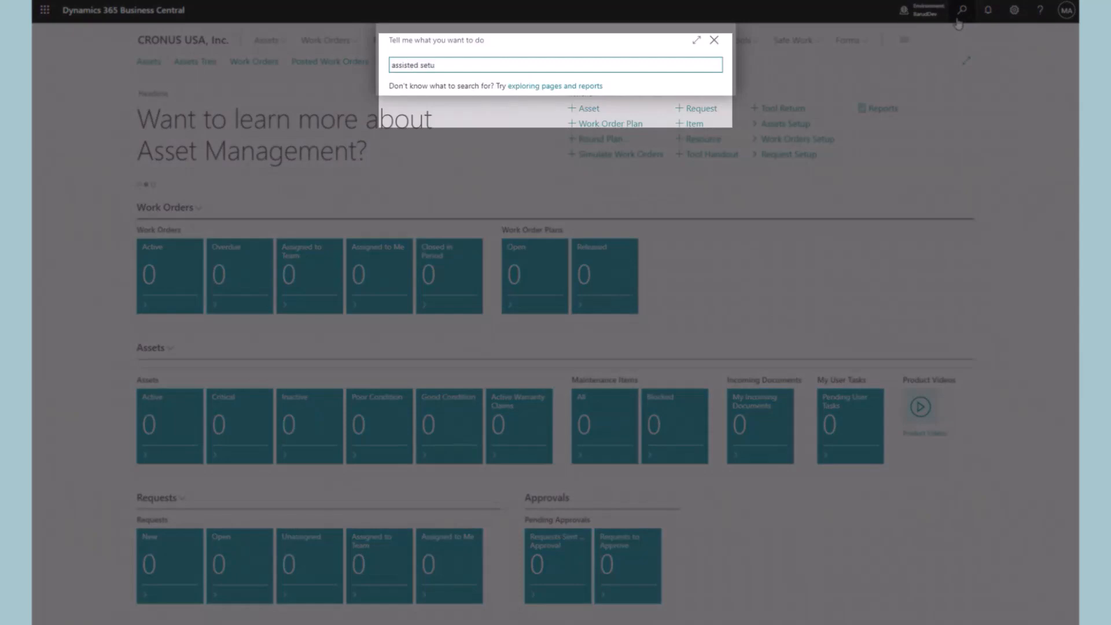
type("p")
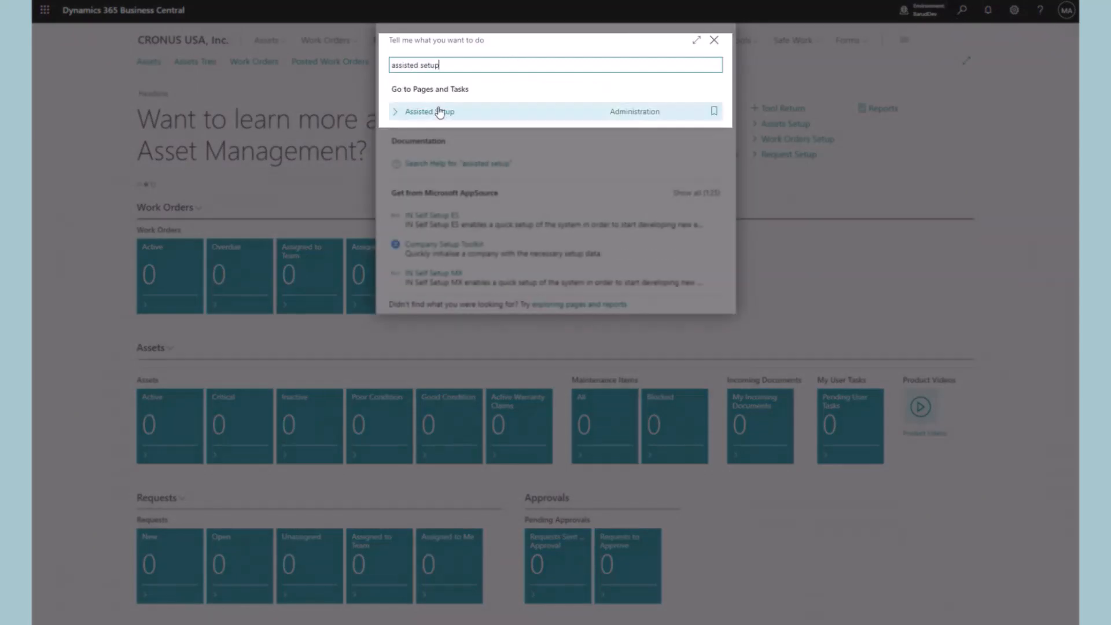
Open Assisted Setup and launch the Dynaway EAM 'Set up work orders' guide
left_click(440, 112)
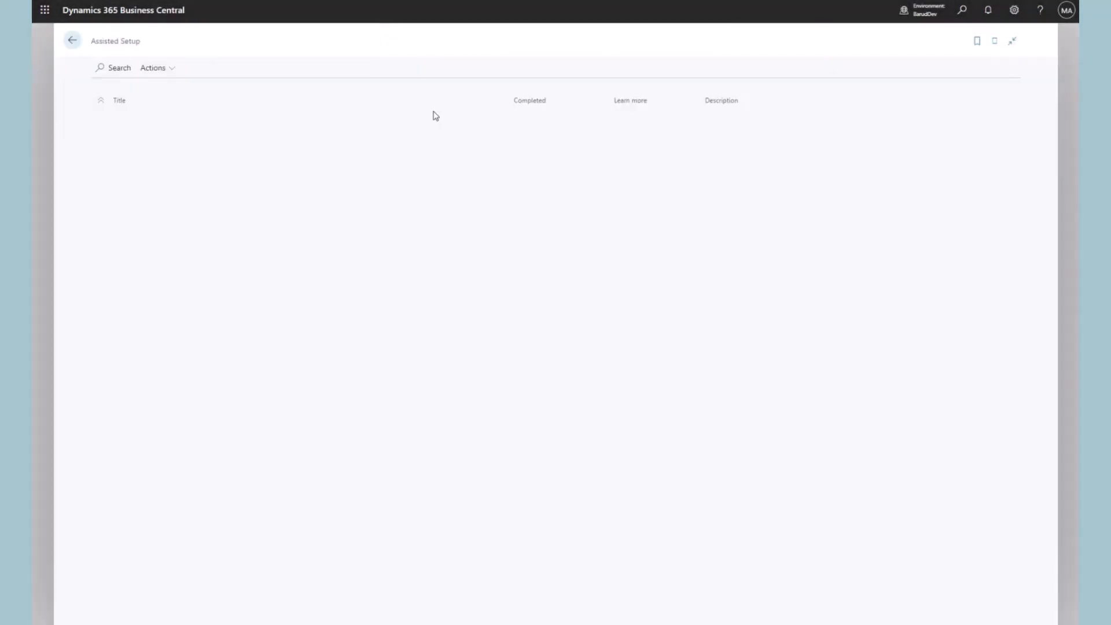
scroll(333, 382, "down", 8)
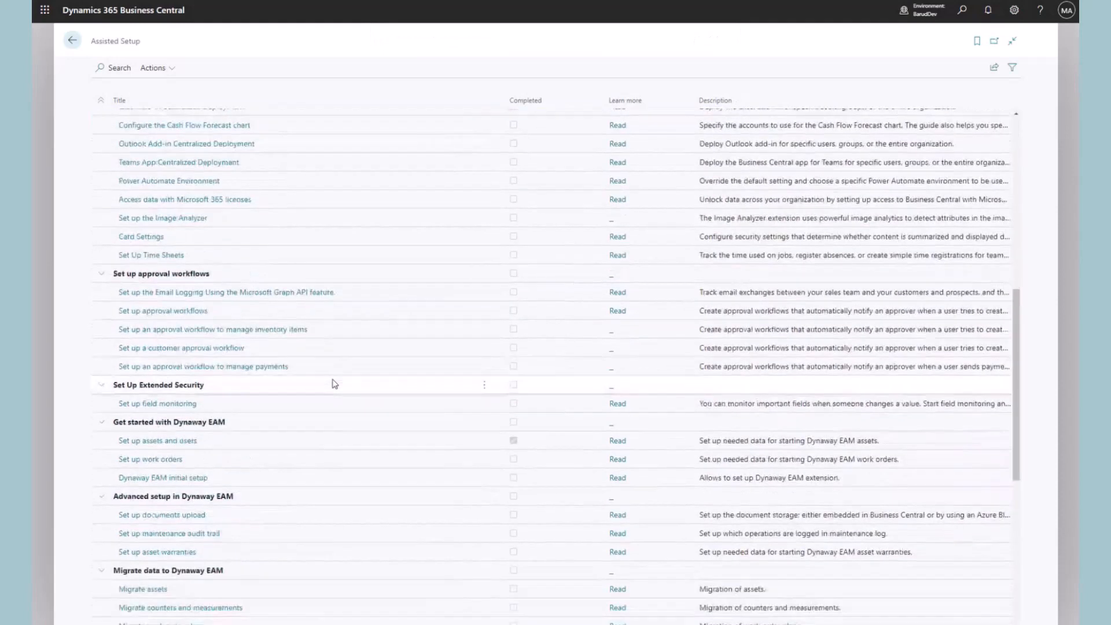
scroll(334, 383, "down", 3)
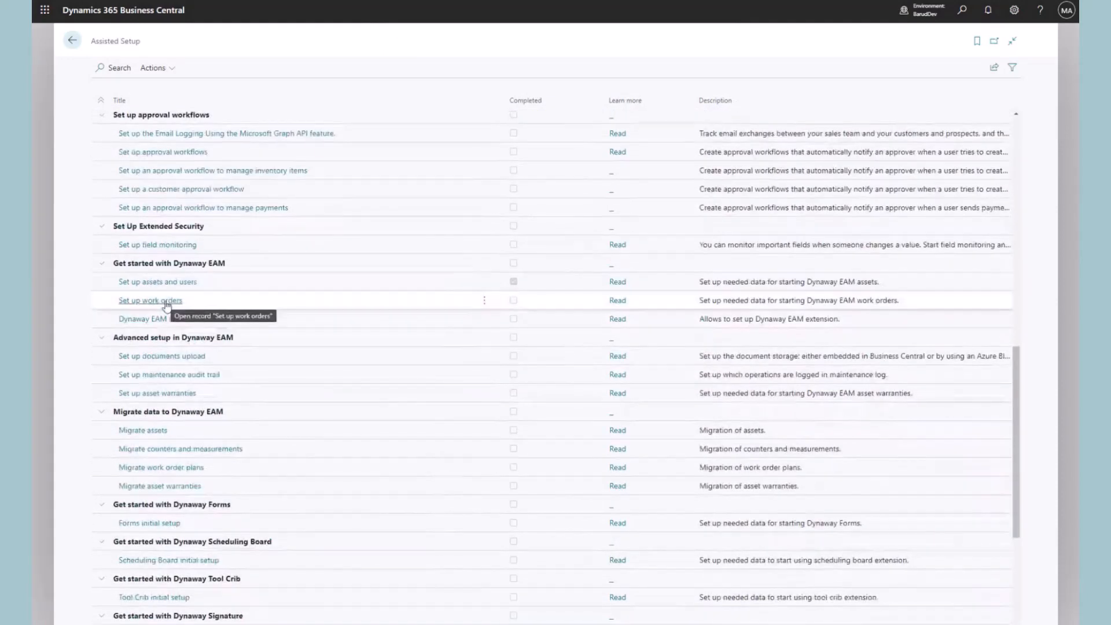
left_click(167, 301)
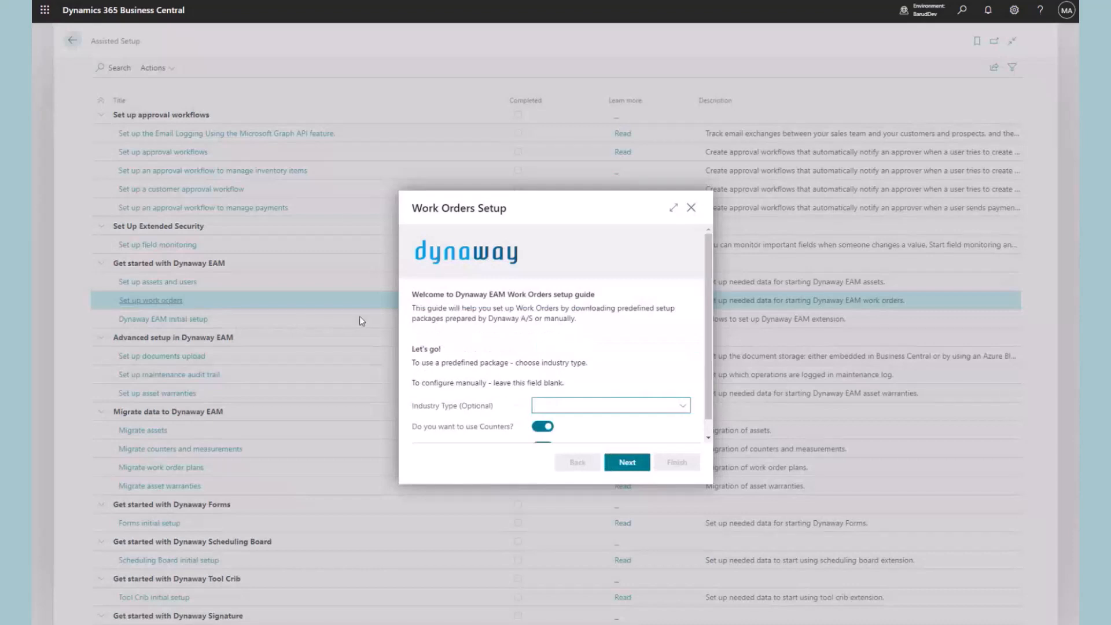
Import the Demo industry package with Counters and Measurements left on
left_click(683, 407)
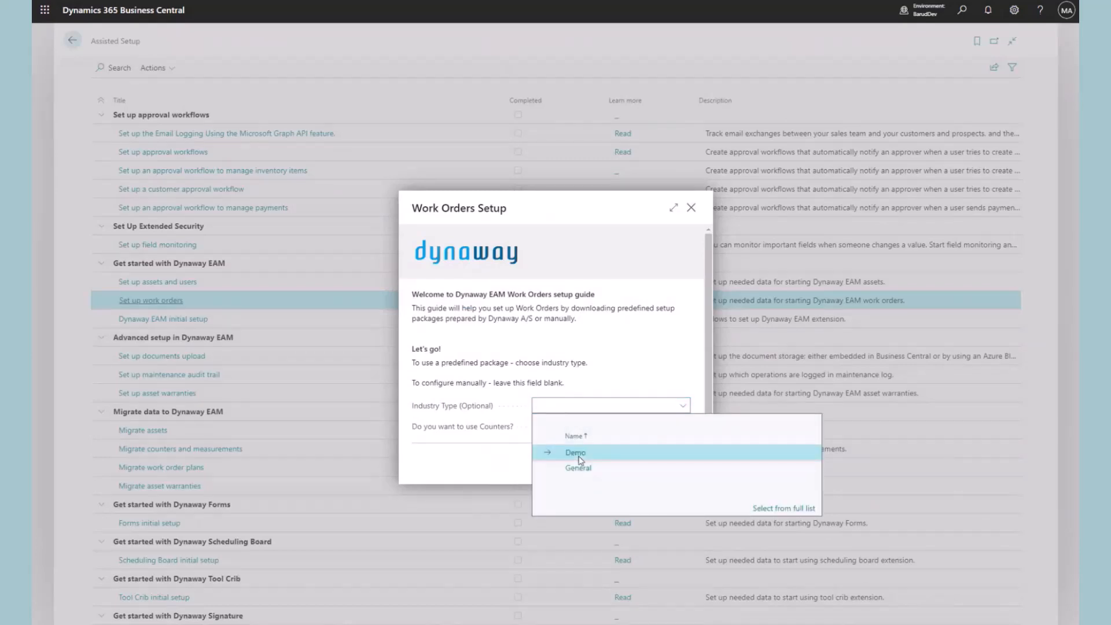
left_click(637, 454)
scroll(651, 353, "down", 2)
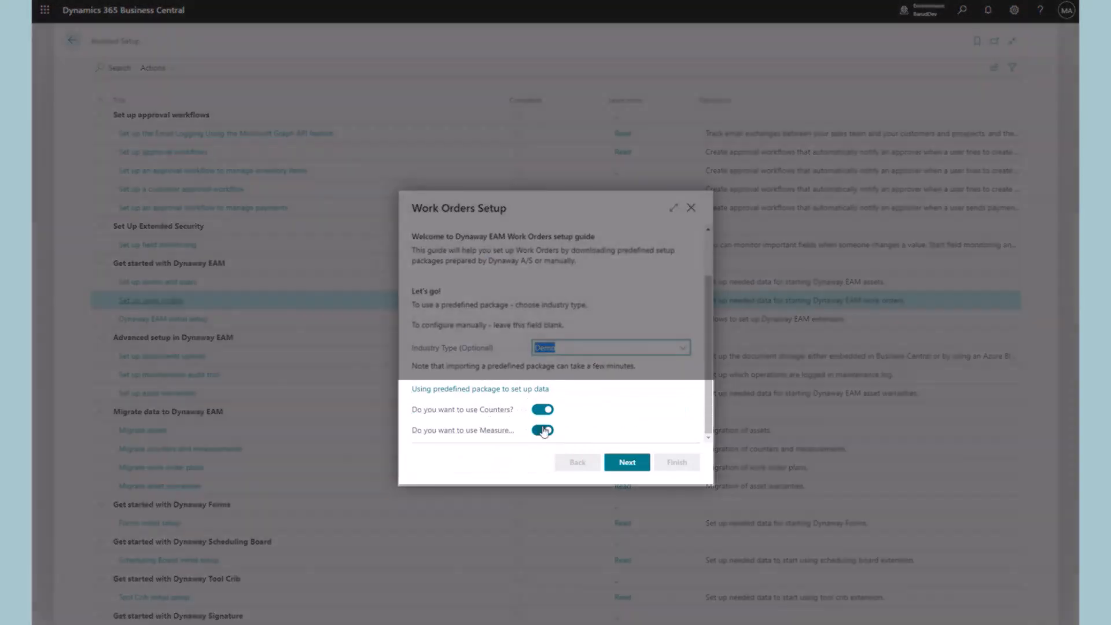
mouse_move(485, 436)
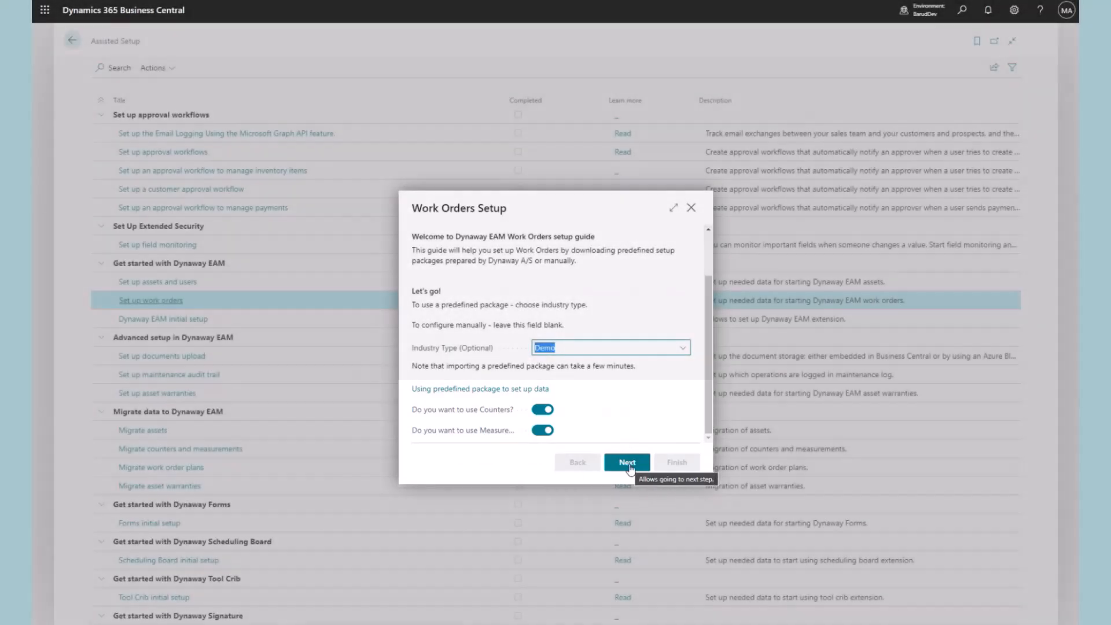
left_click(630, 468)
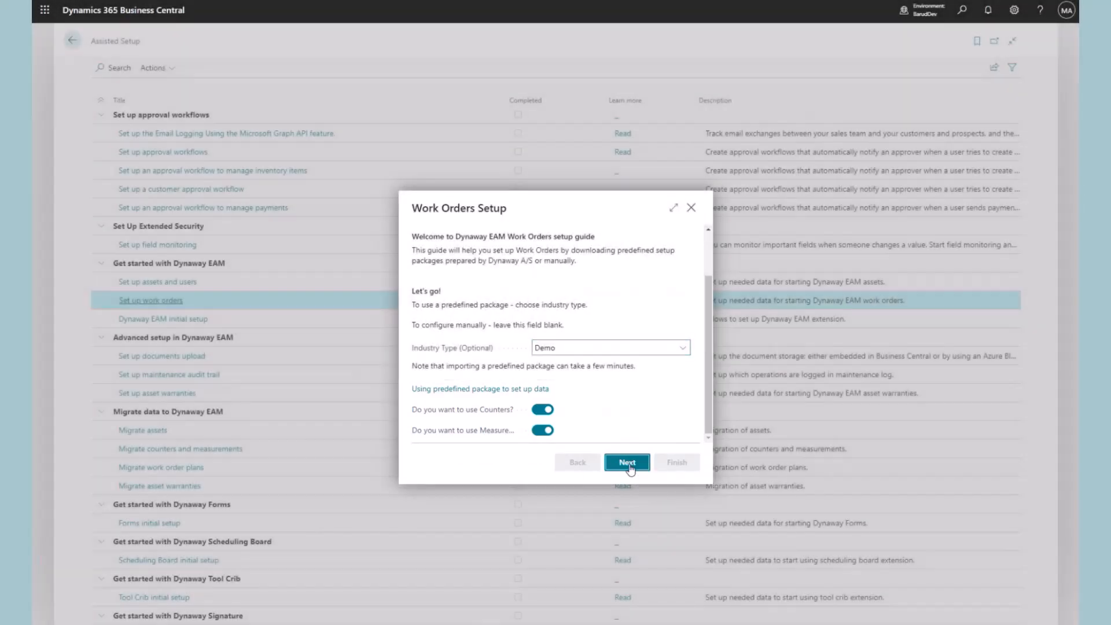
left_click(630, 468)
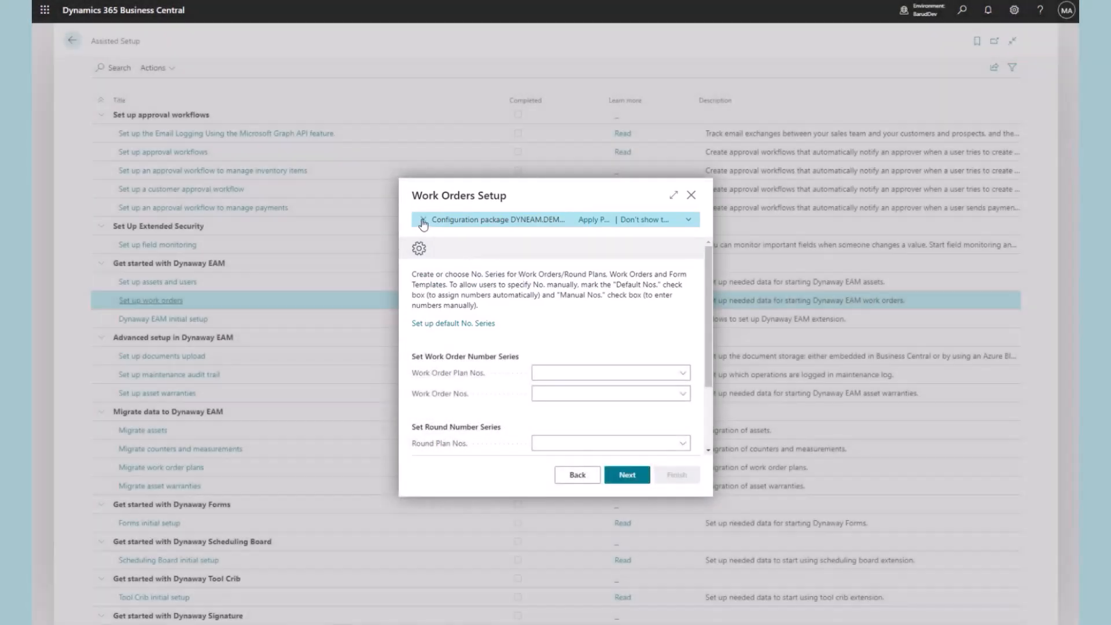
Fill the number series with EAM defaults such as EAM-WO and EAM-RO, then continue
left_click(423, 224)
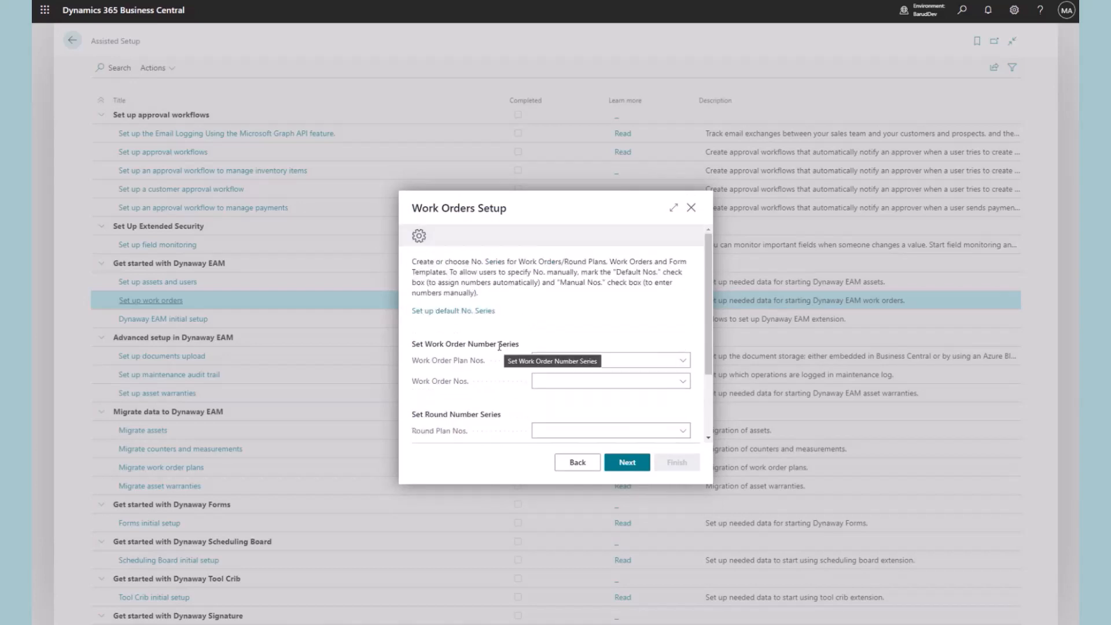
scroll(499, 345, "down", 2)
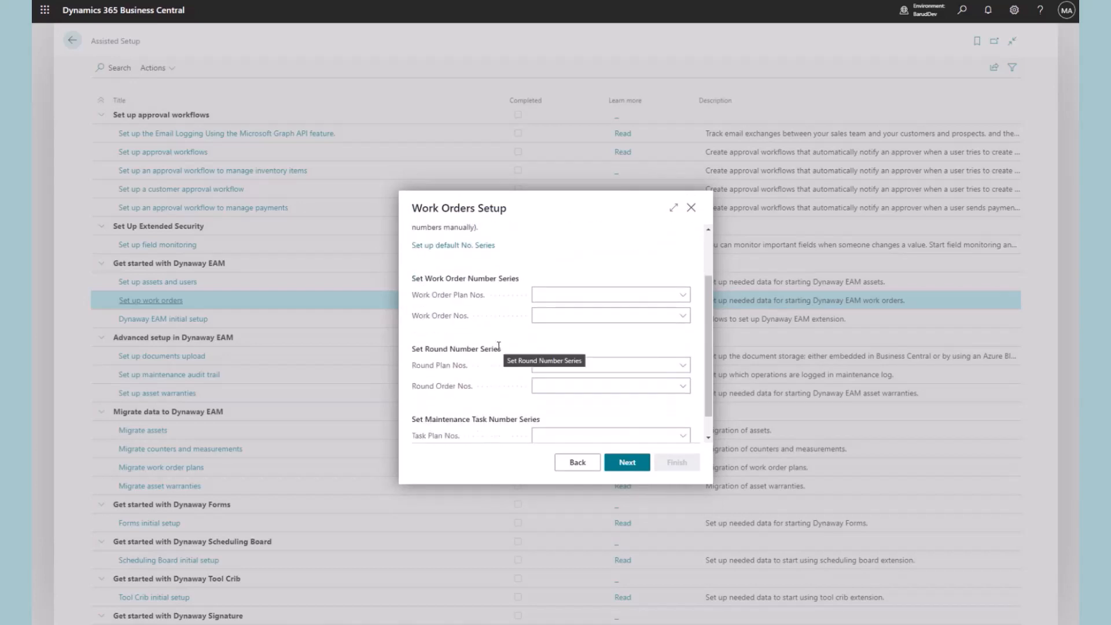
scroll(490, 356, "down", 1)
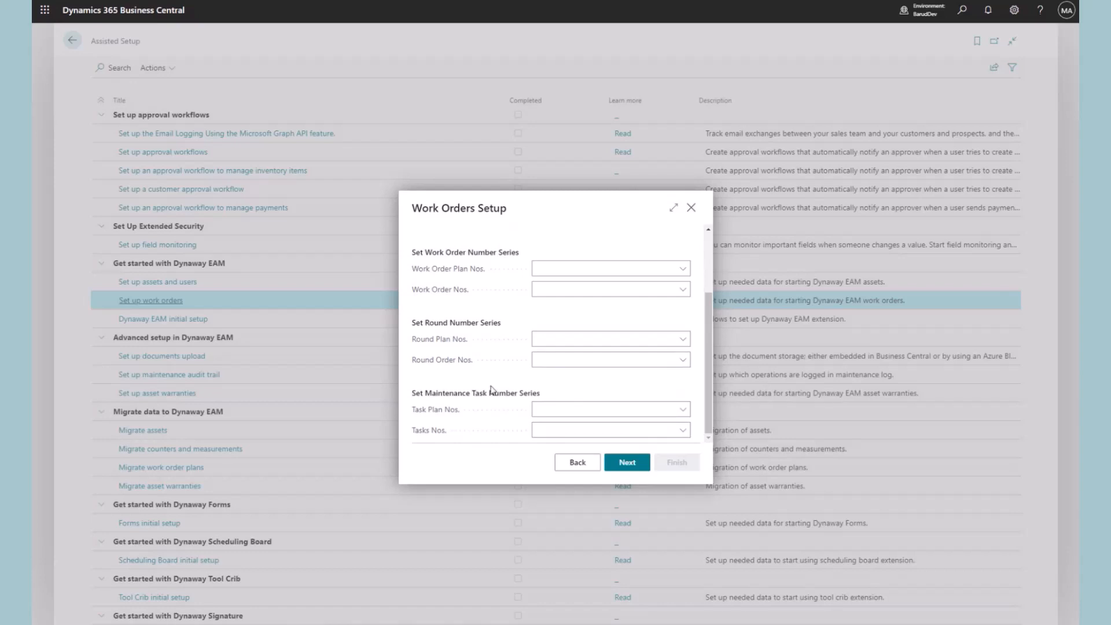
scroll(490, 389, "up", 3)
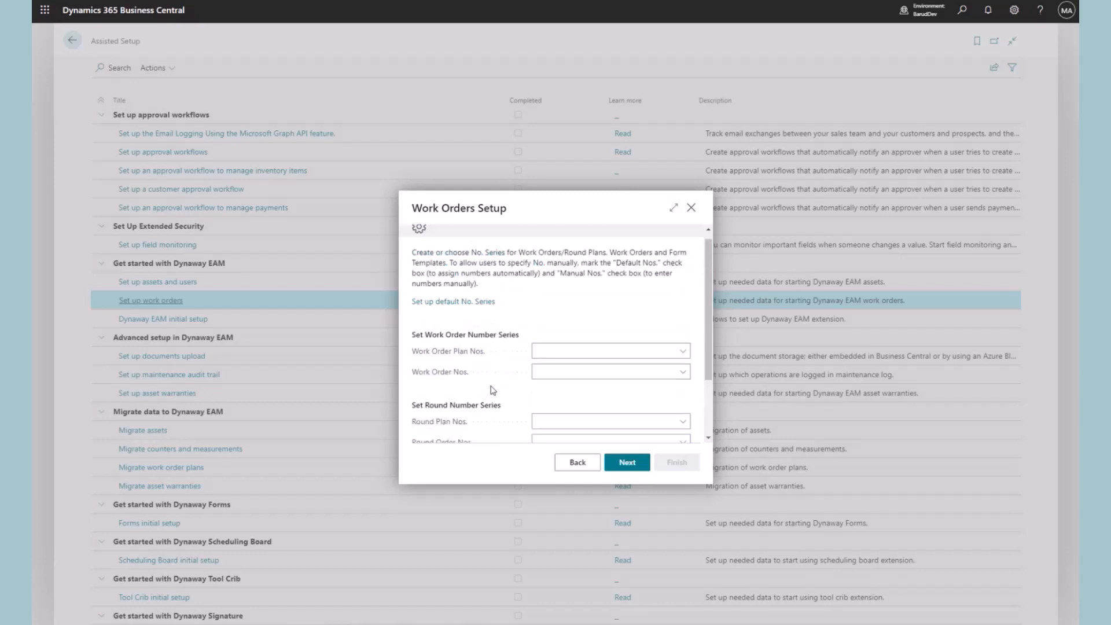
left_click(475, 317)
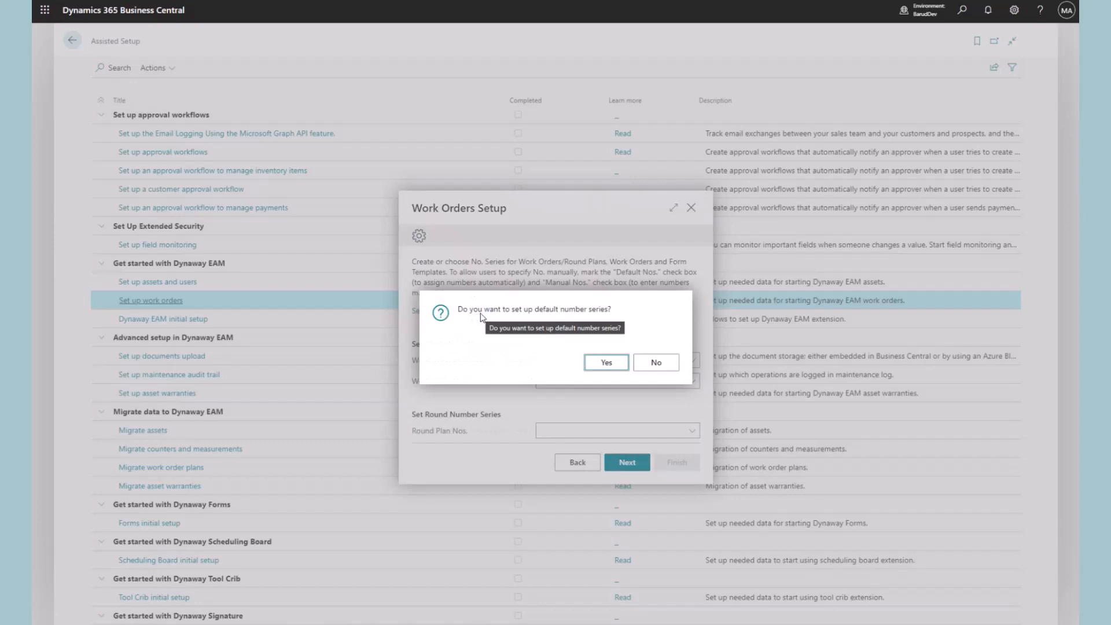
left_click(599, 365)
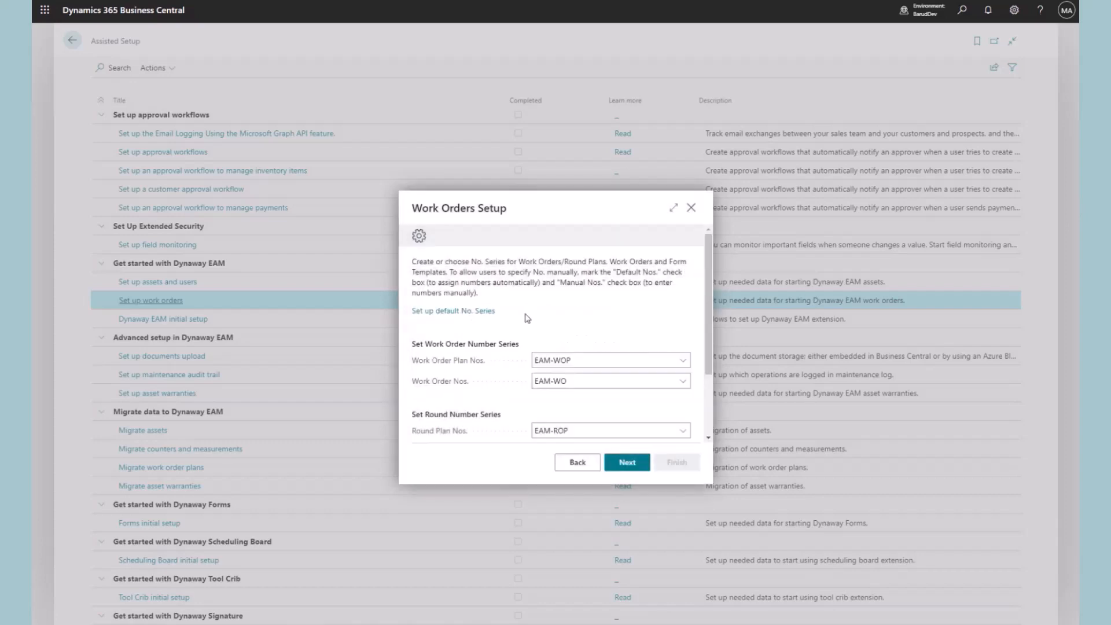
scroll(526, 317, "down", 3)
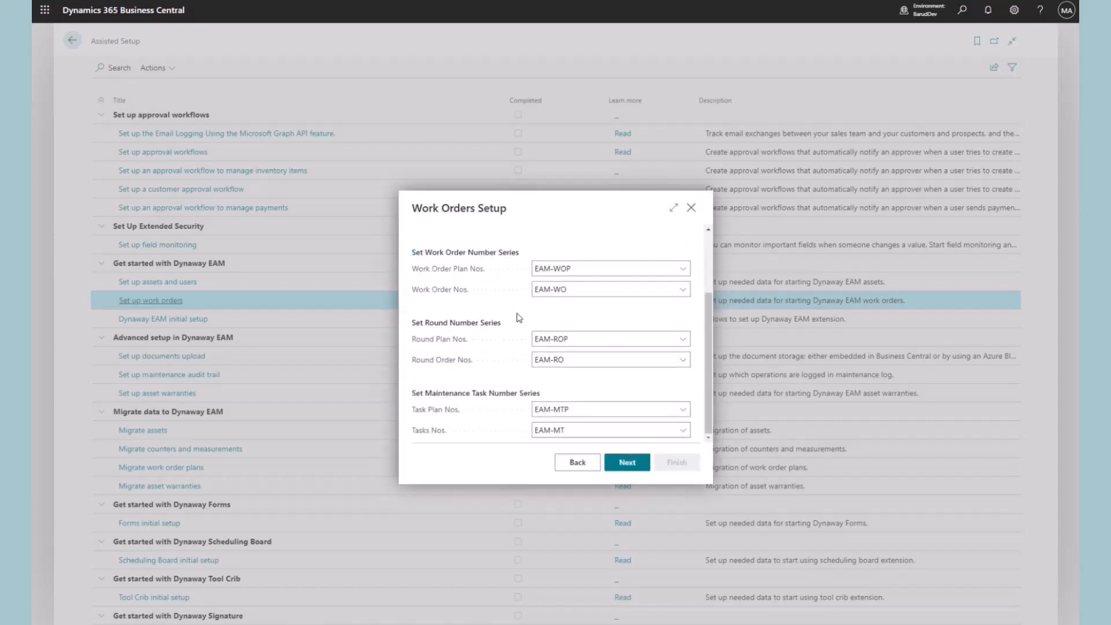
scroll(519, 317, "up", 2)
scroll(519, 317, "down", 2)
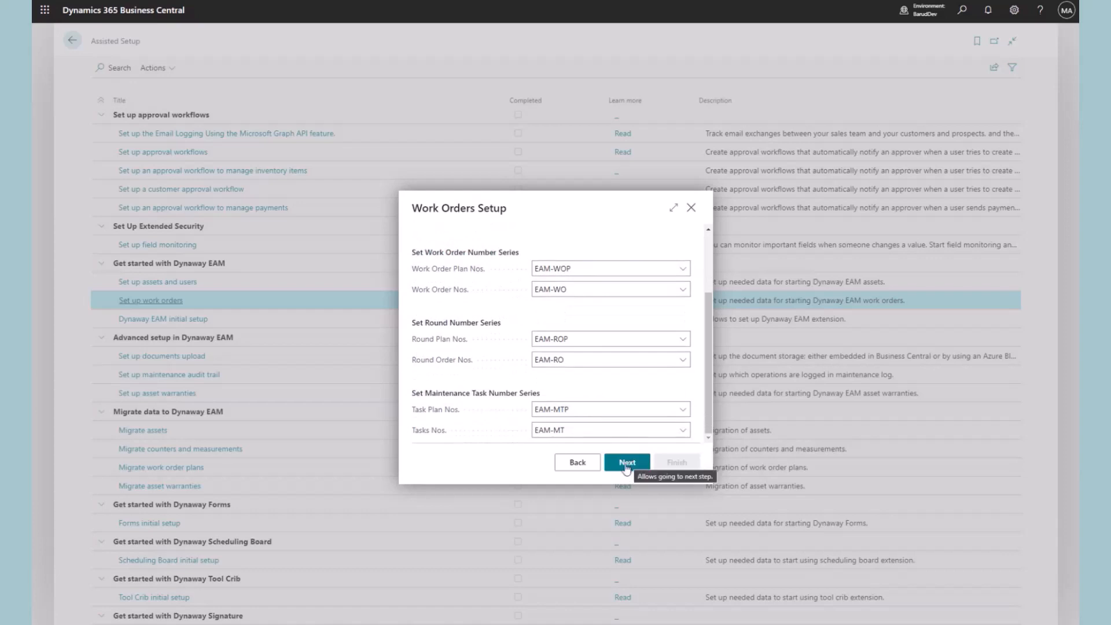
left_click(684, 409)
left_click(654, 387)
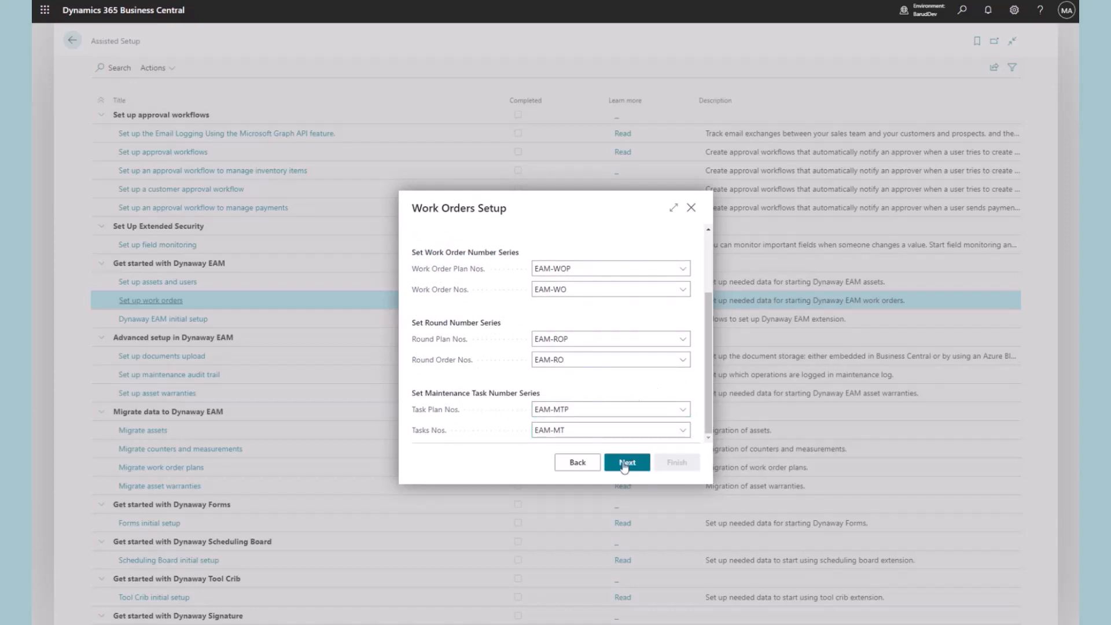
left_click(625, 464)
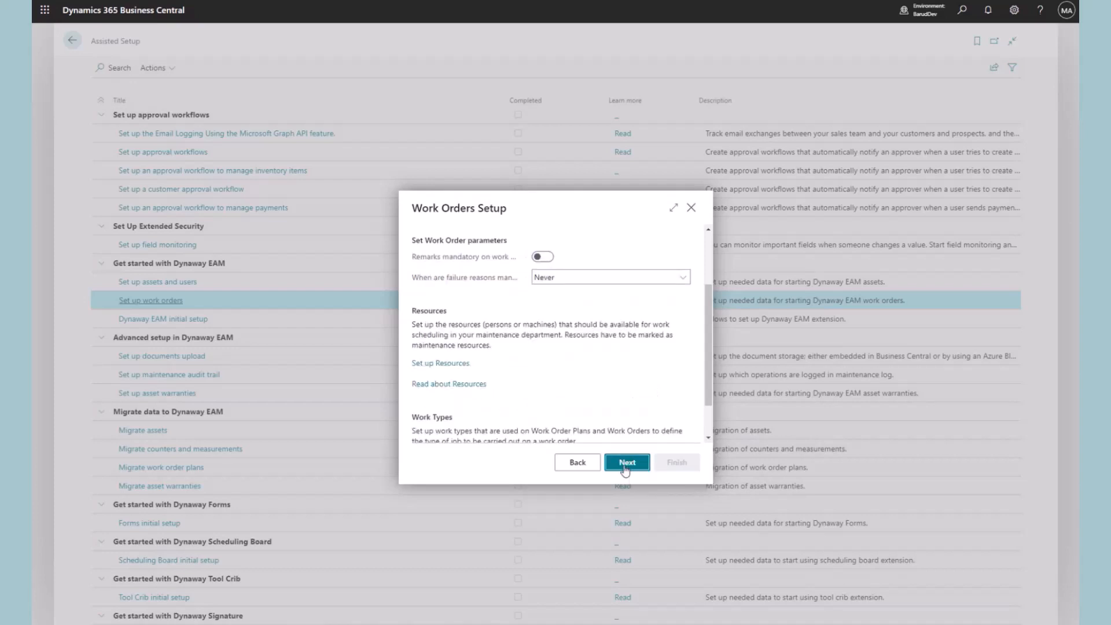
Set default unit HOUR, plan 30 days ahead, and keep failure reasons Never mandatory
scroll(643, 387, "up", 3)
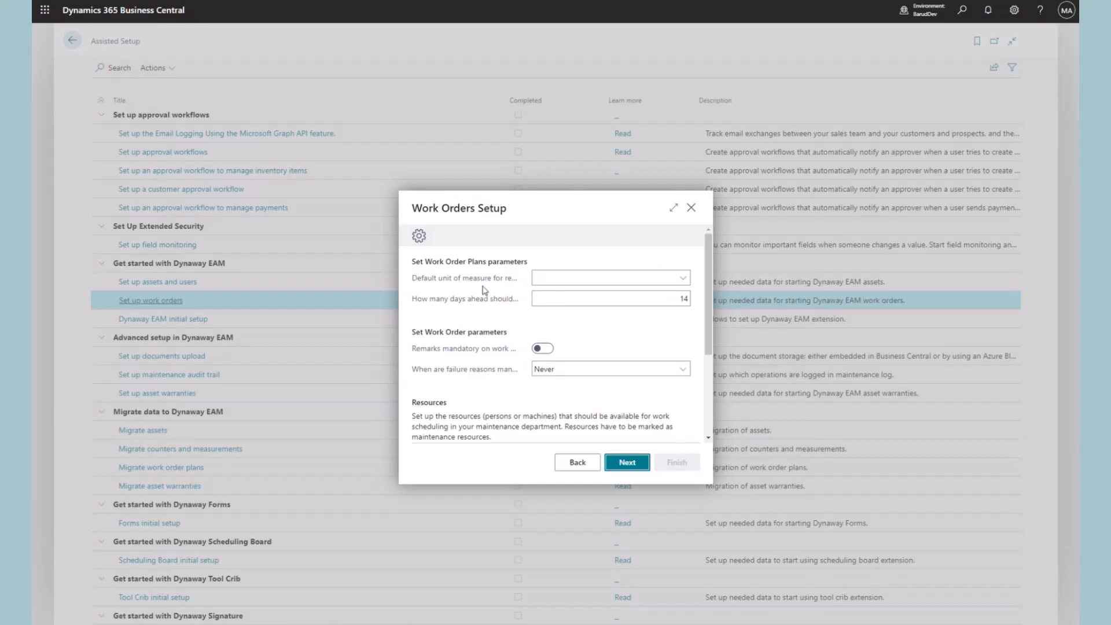
left_click(683, 279)
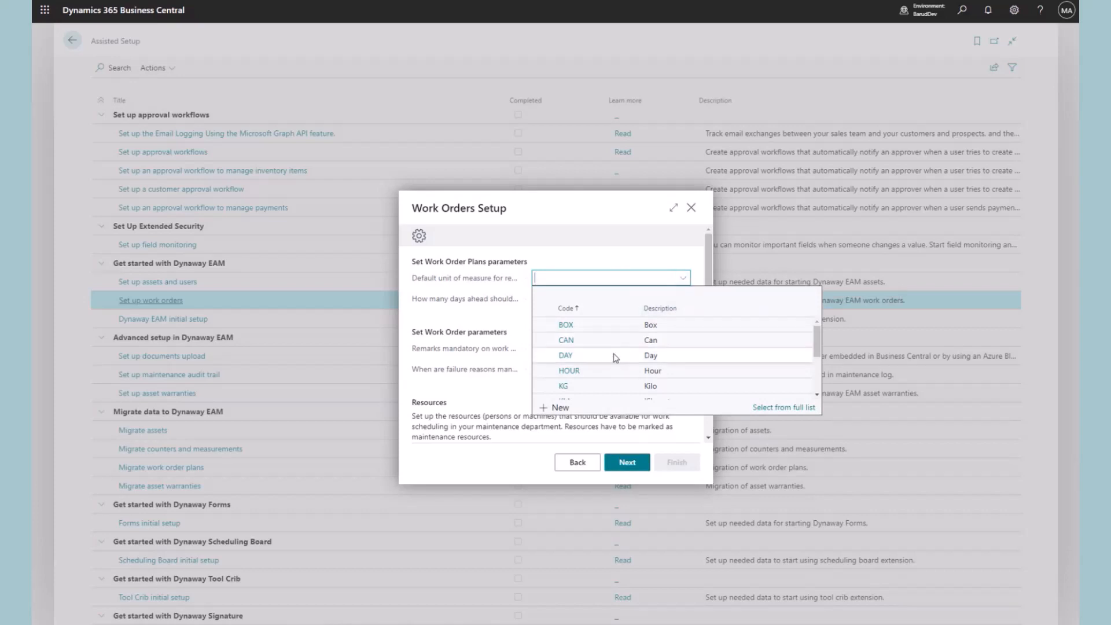
left_click(570, 371)
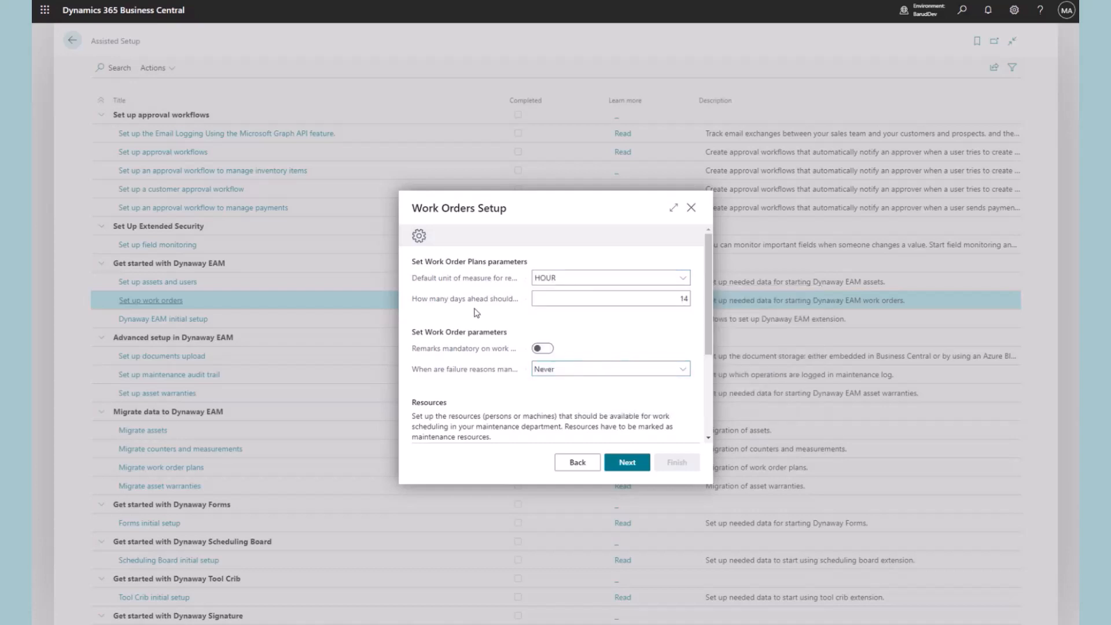
mouse_move(484, 309)
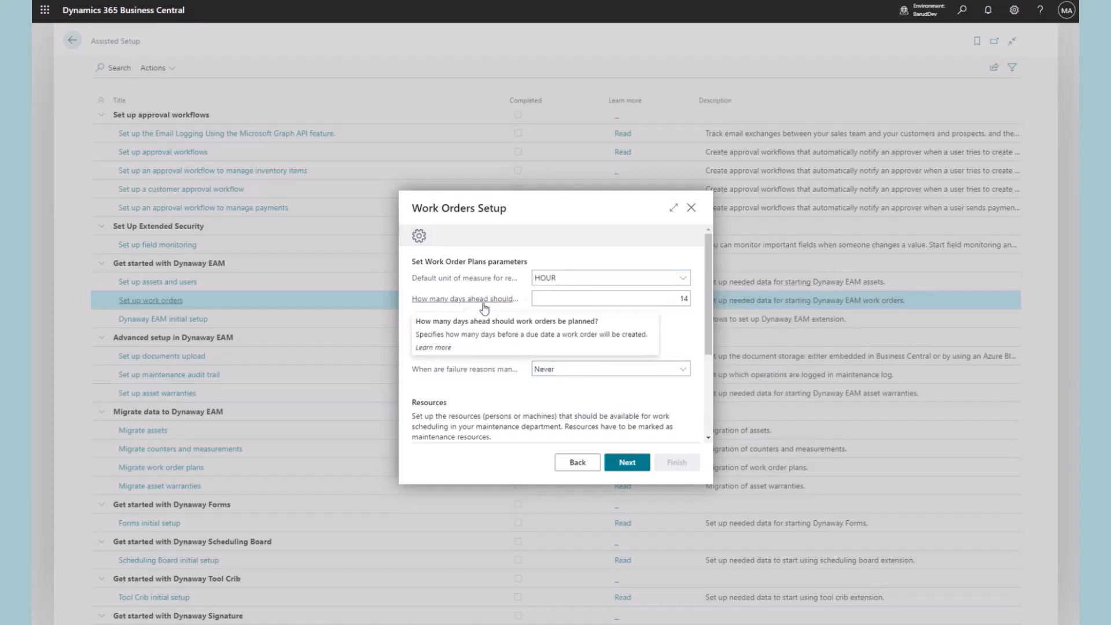
left_click(671, 298)
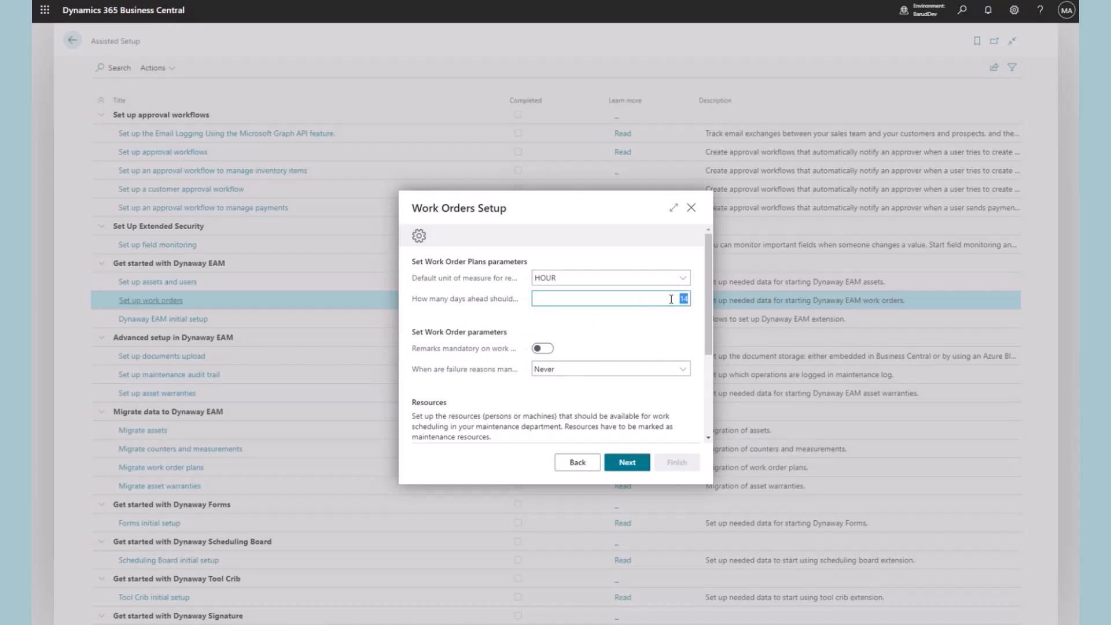
type("30")
left_click(647, 326)
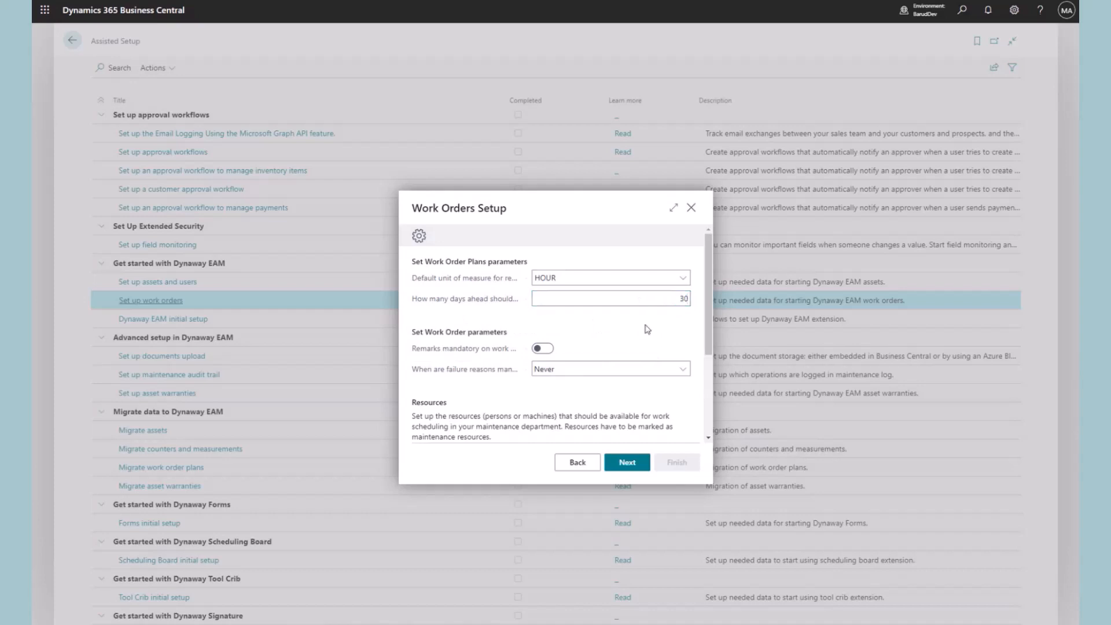
left_click(683, 370)
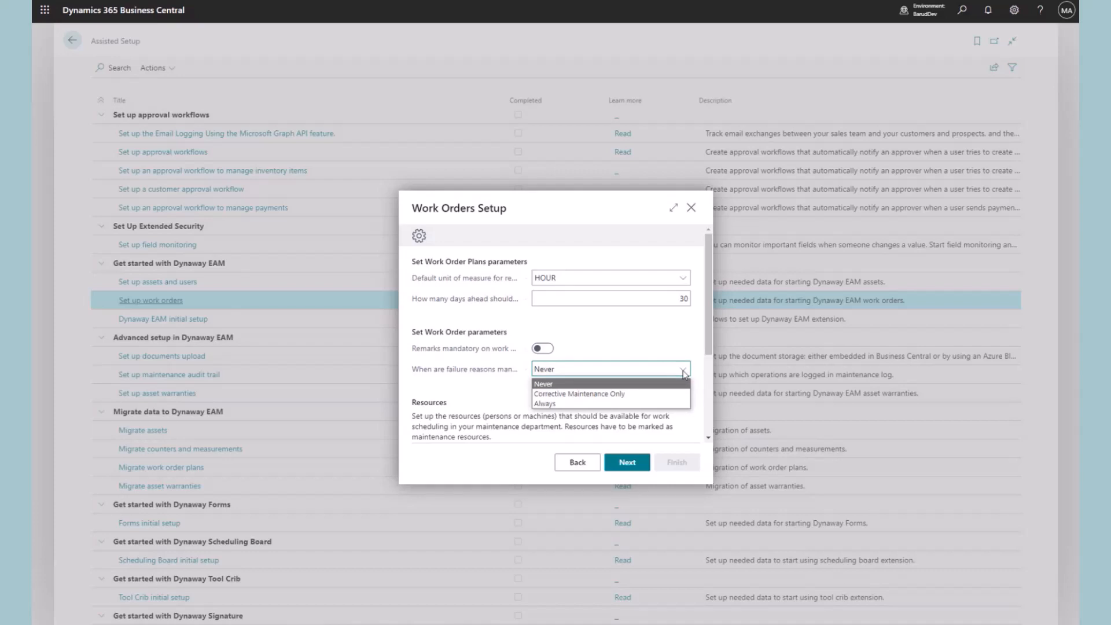
left_click(683, 372)
scroll(680, 382, "down", 3)
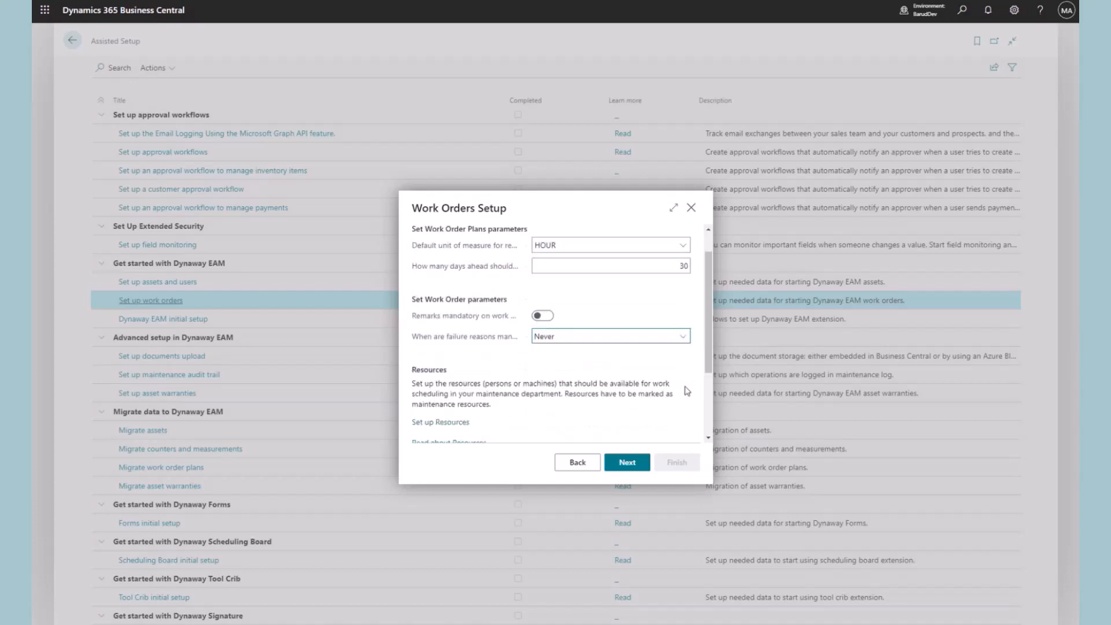
scroll(680, 381, "down", 1)
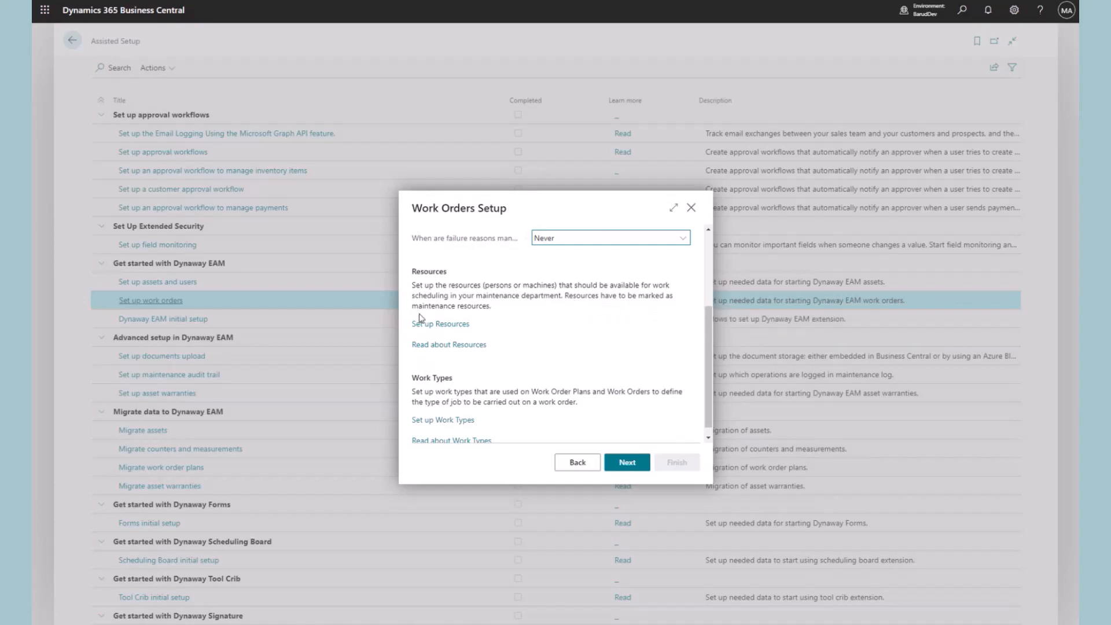
Create new person resource DC and enter the worker's full name, base unit HOUR
left_click(454, 328)
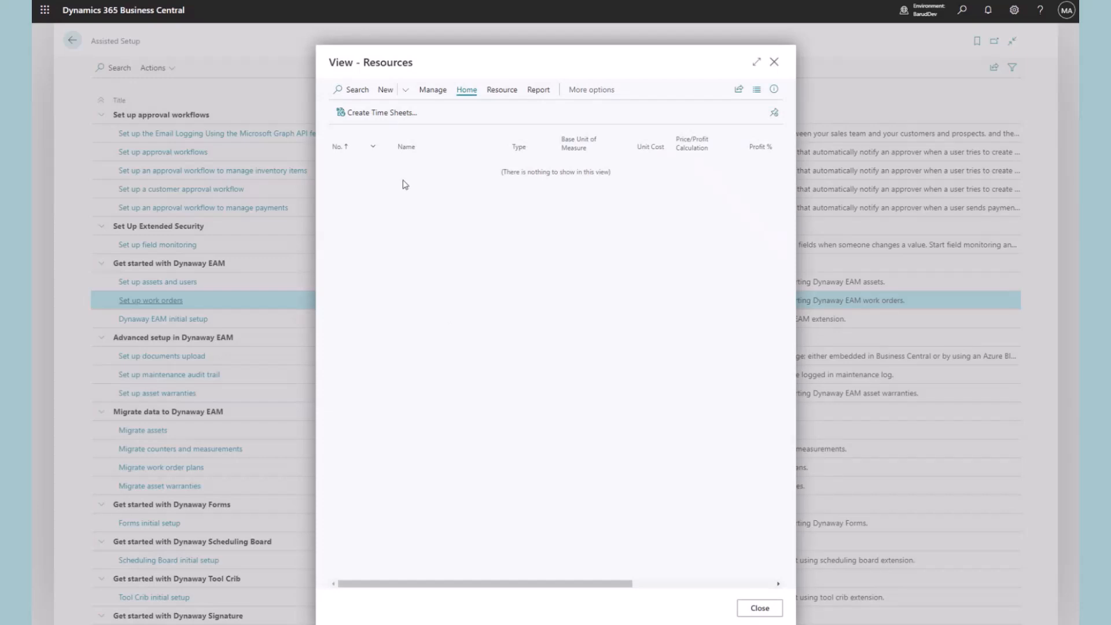
left_click(385, 91)
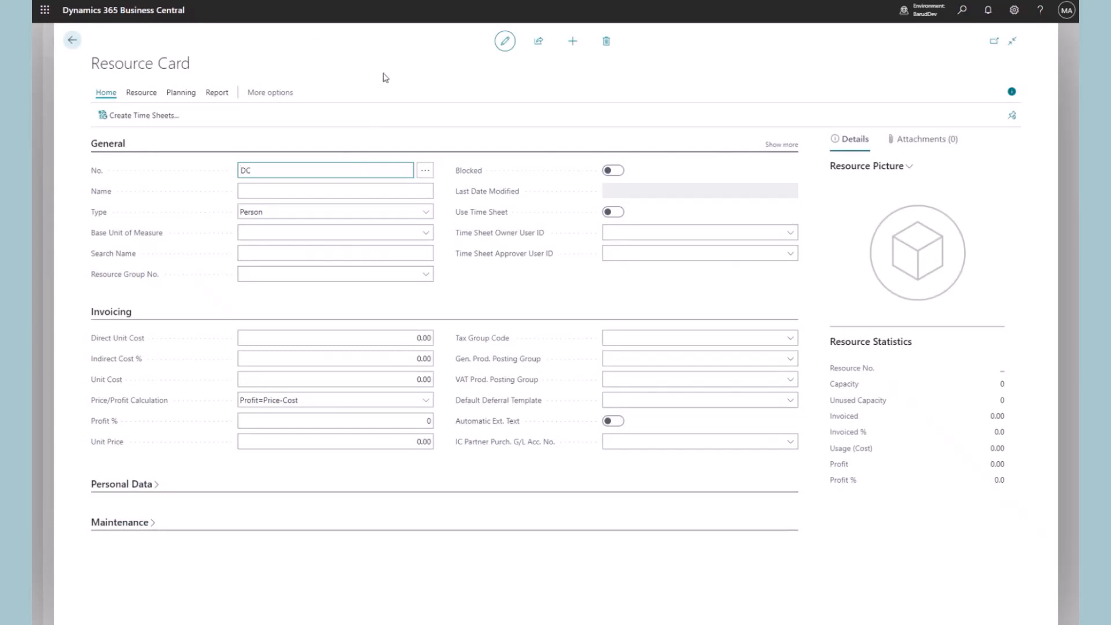
type("DC")
left_click(277, 194)
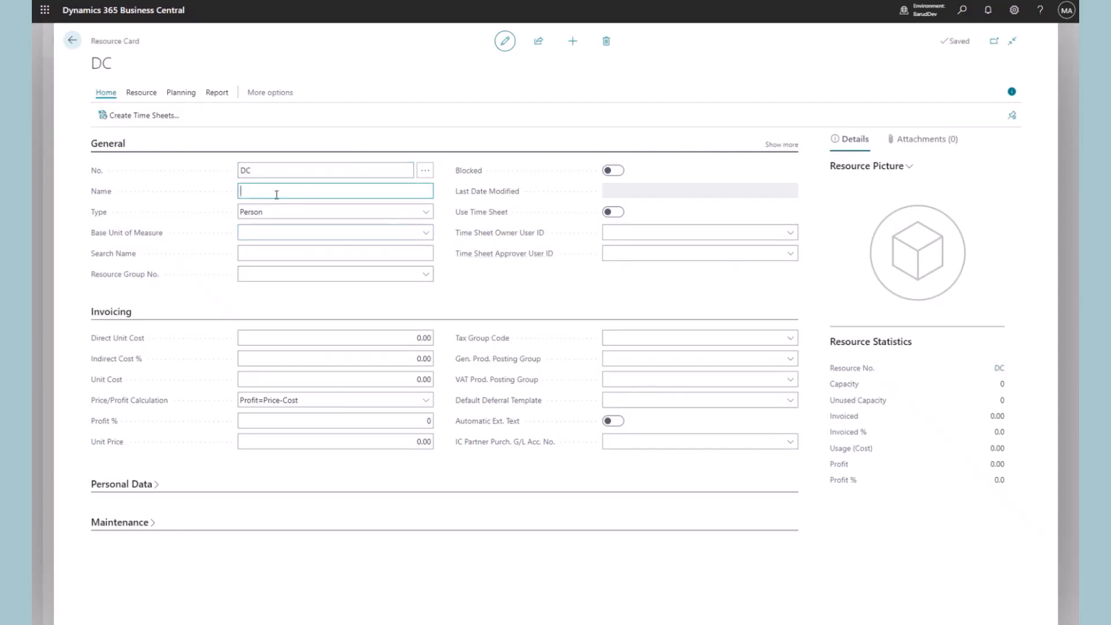
key("Tab")
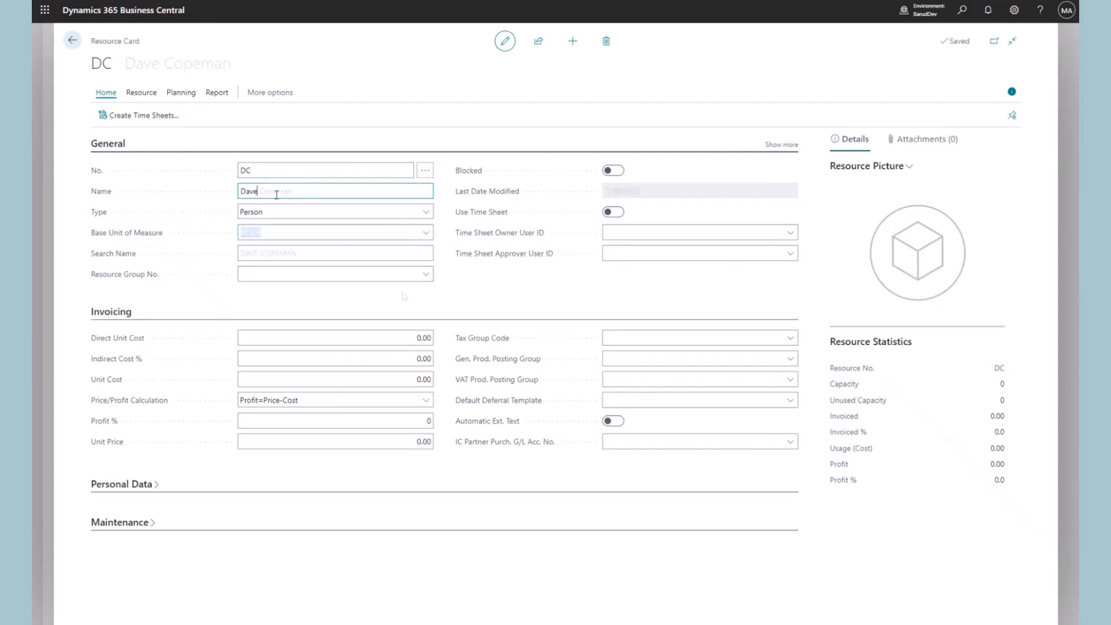
left_click(427, 274)
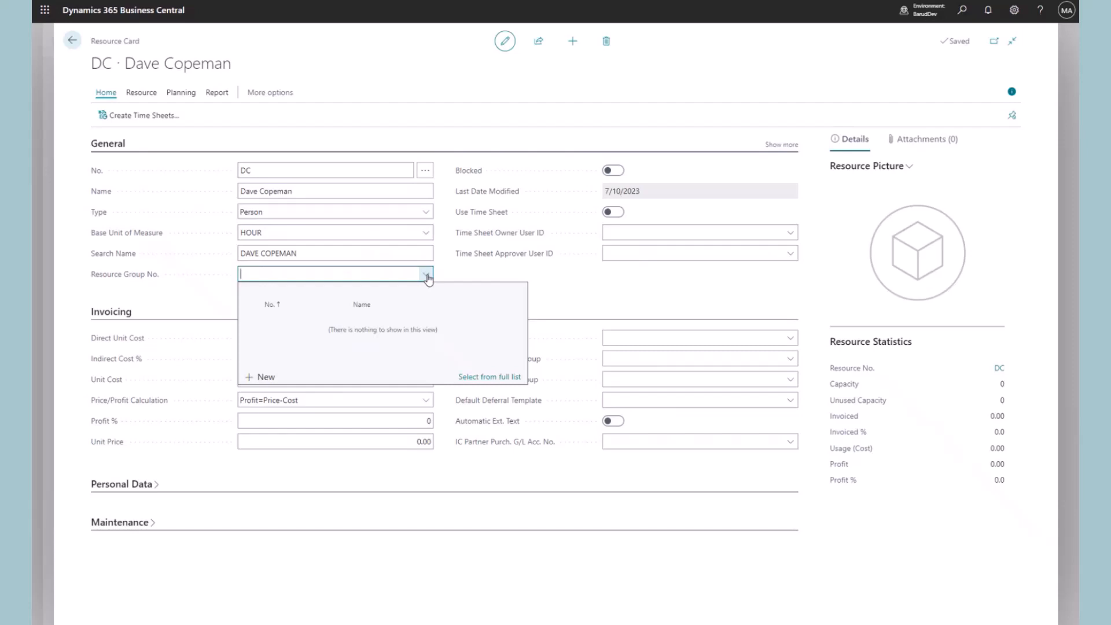
Create maintenance resource group ELECTRICIANS and assign it to resource DC
left_click(261, 378)
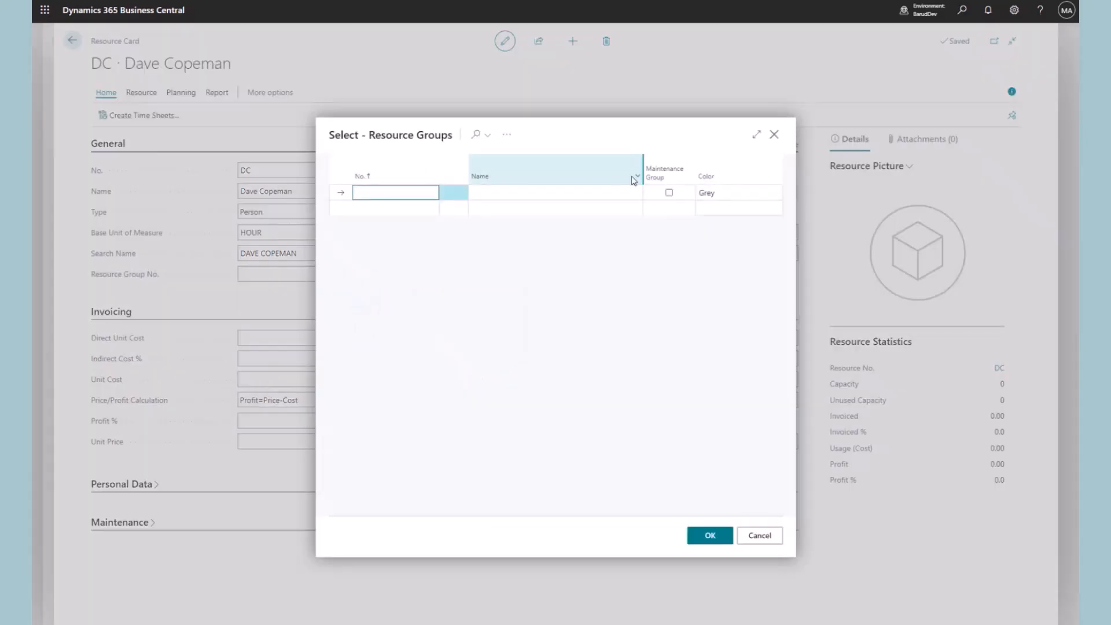
type("E")
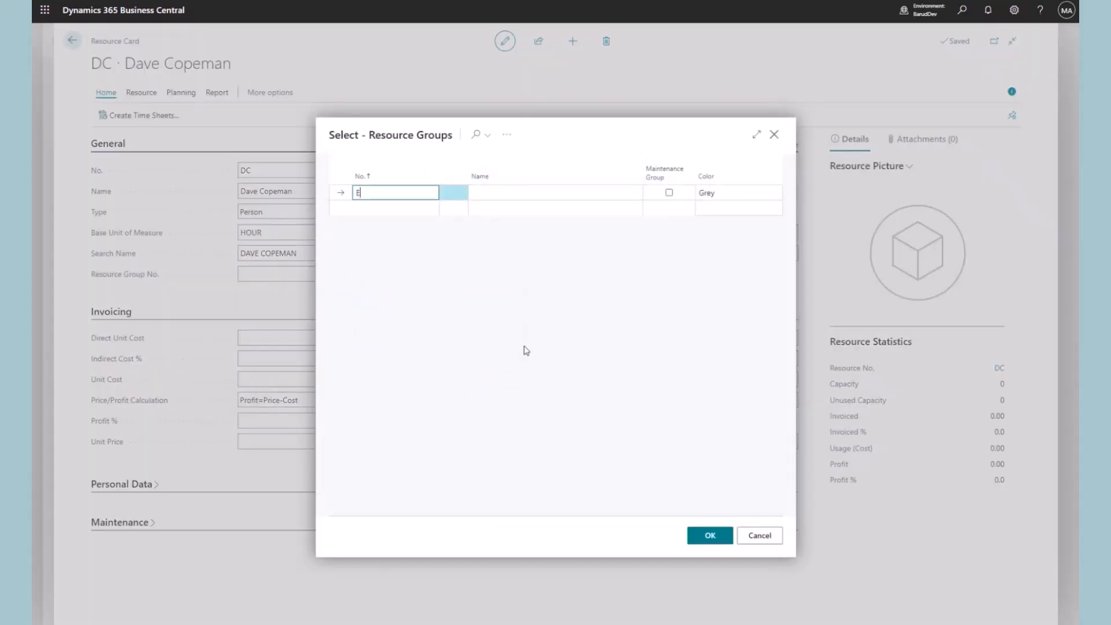
type("lectricians")
left_click(517, 193)
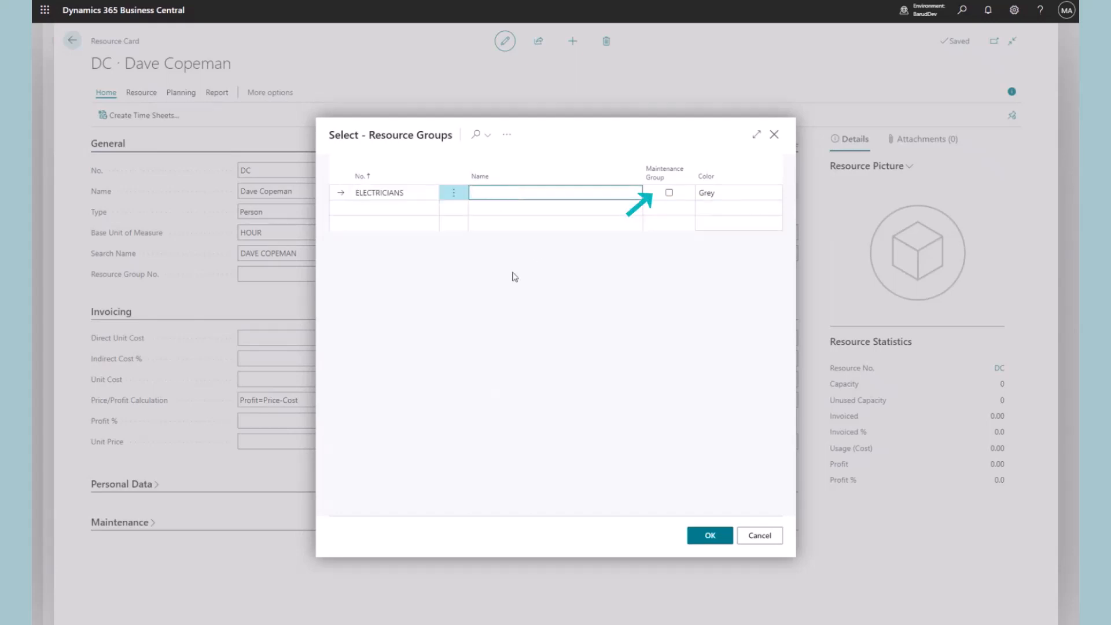
type("Electricians")
left_click(529, 313)
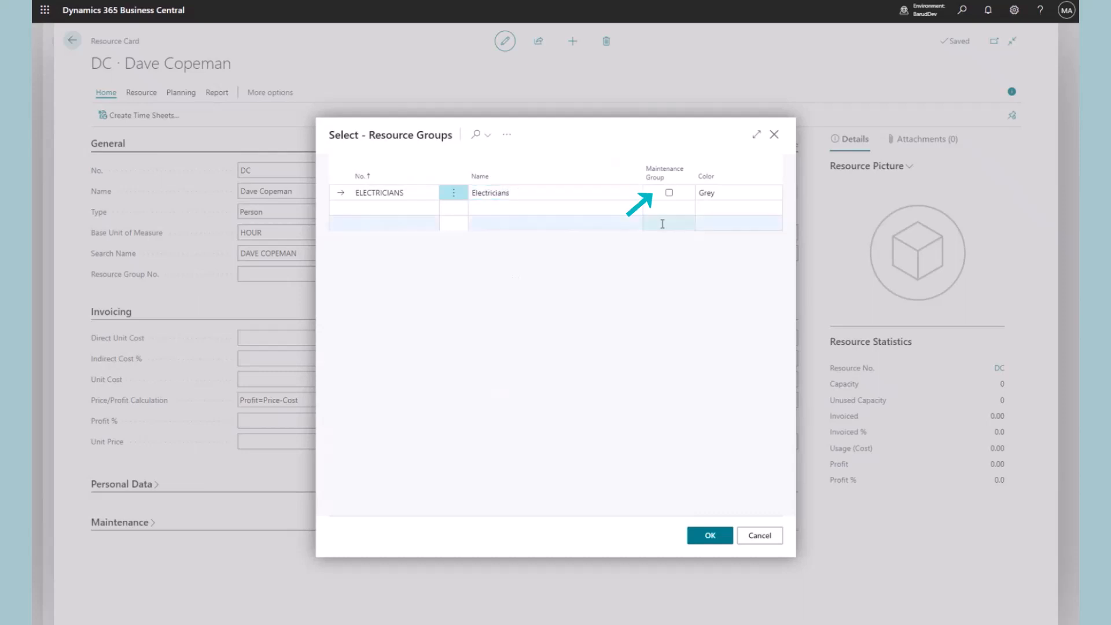
left_click(669, 193)
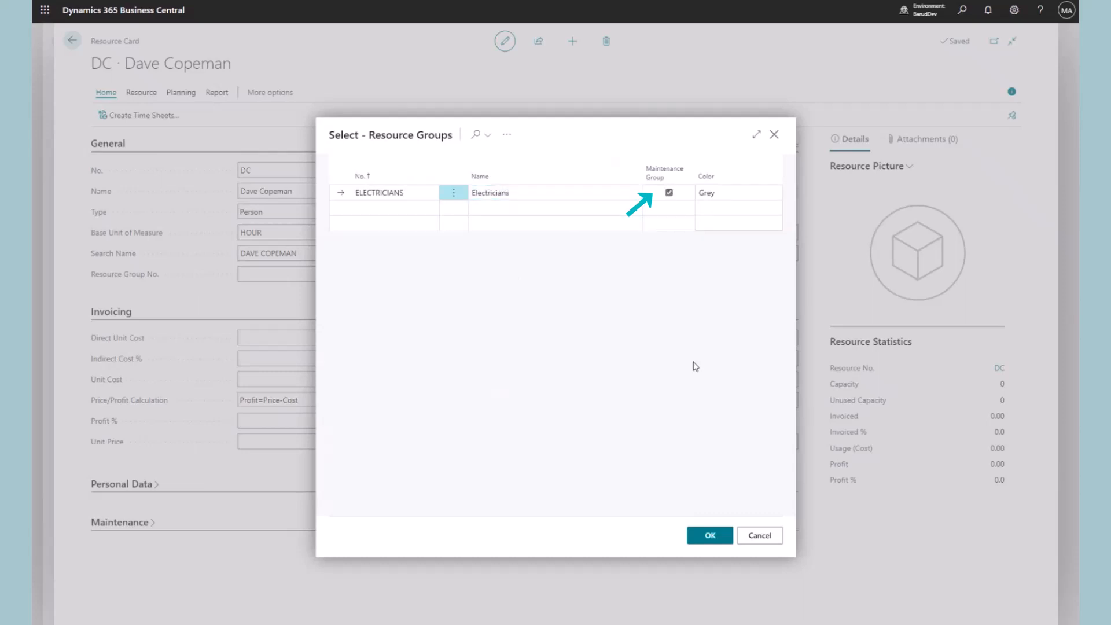
left_click(710, 536)
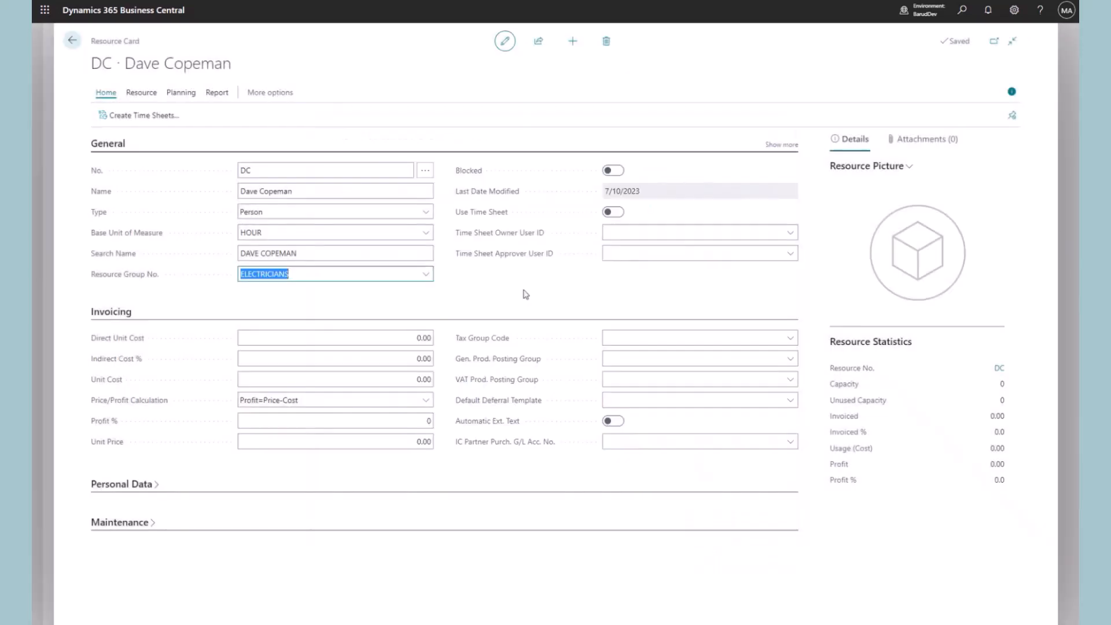
Make DC a maintenance resource with direct unit cost 10.00 and job title Technician
left_click(149, 526)
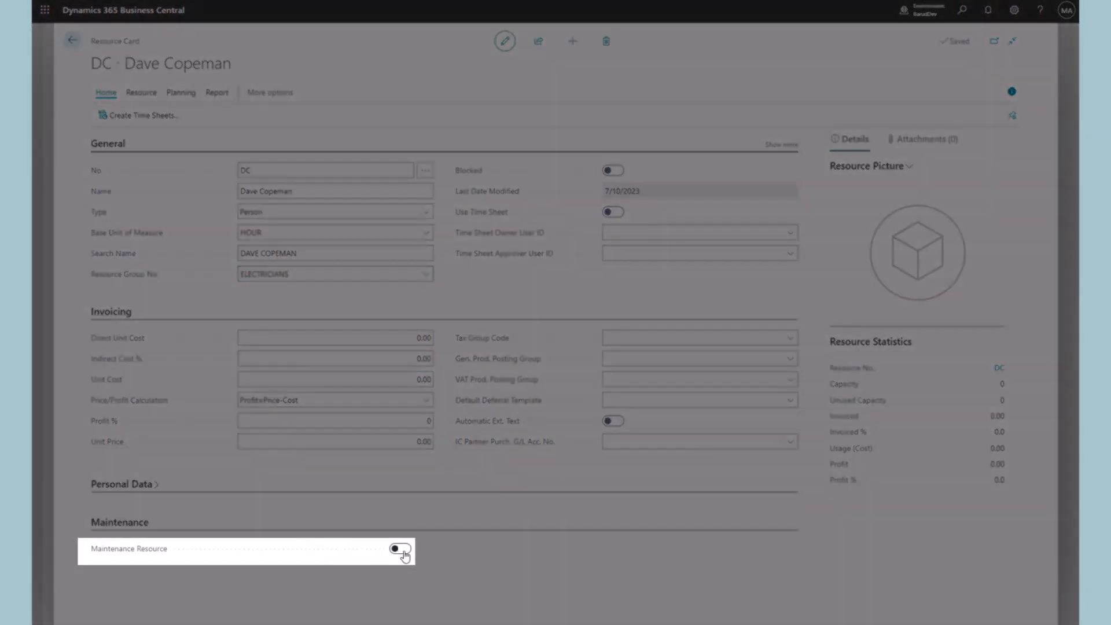
left_click(403, 550)
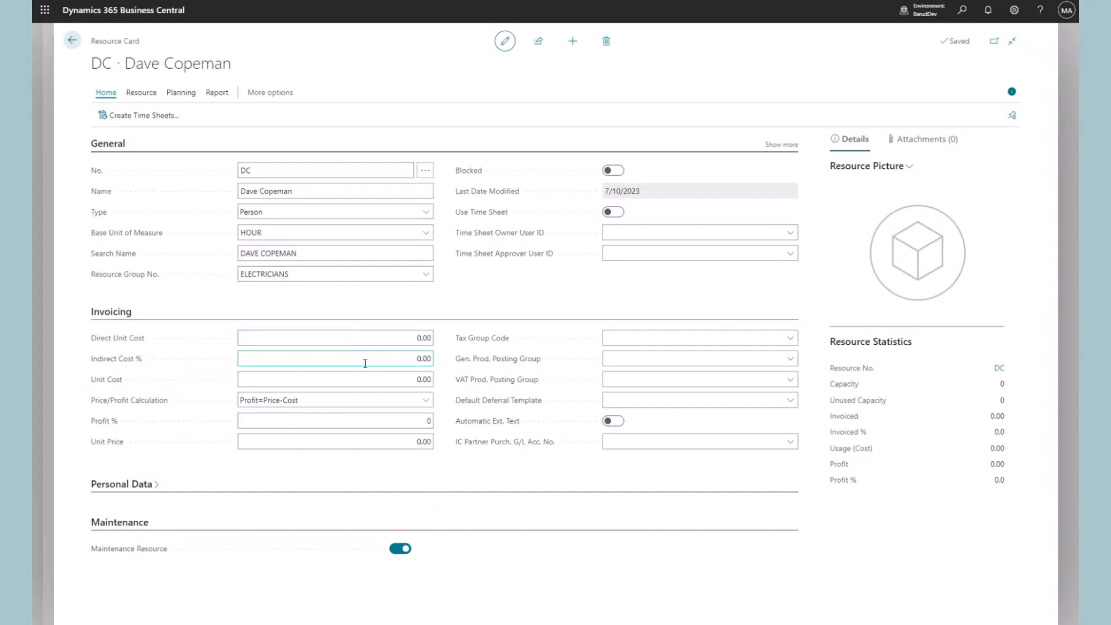
left_click(390, 338)
type("10")
left_click(397, 466)
left_click(156, 485)
type("Technician")
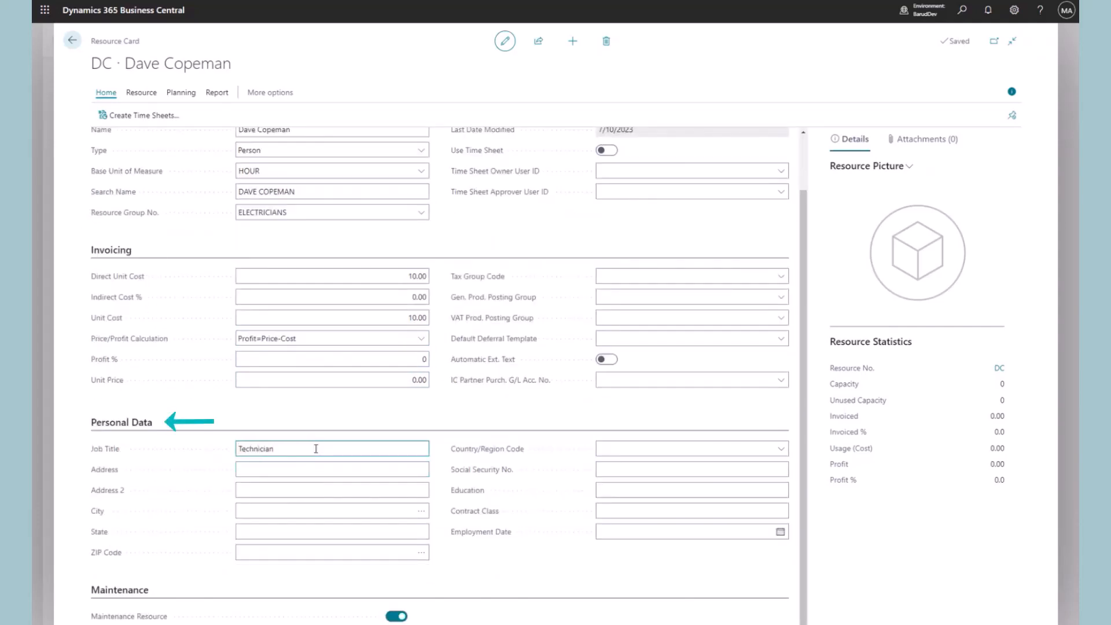
left_click(330, 405)
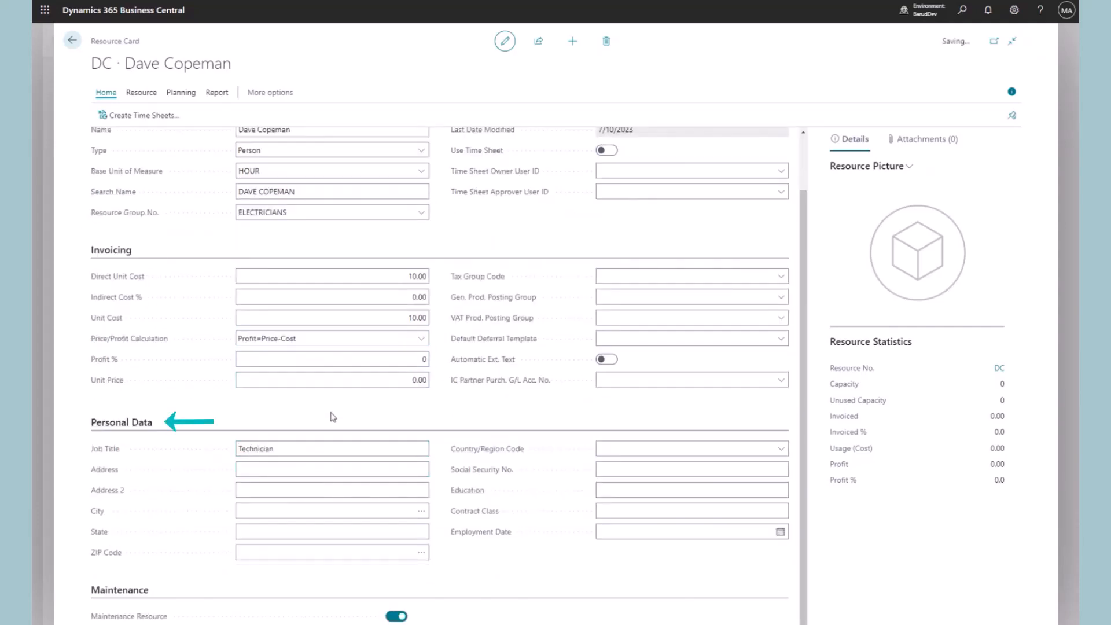
left_click(72, 40)
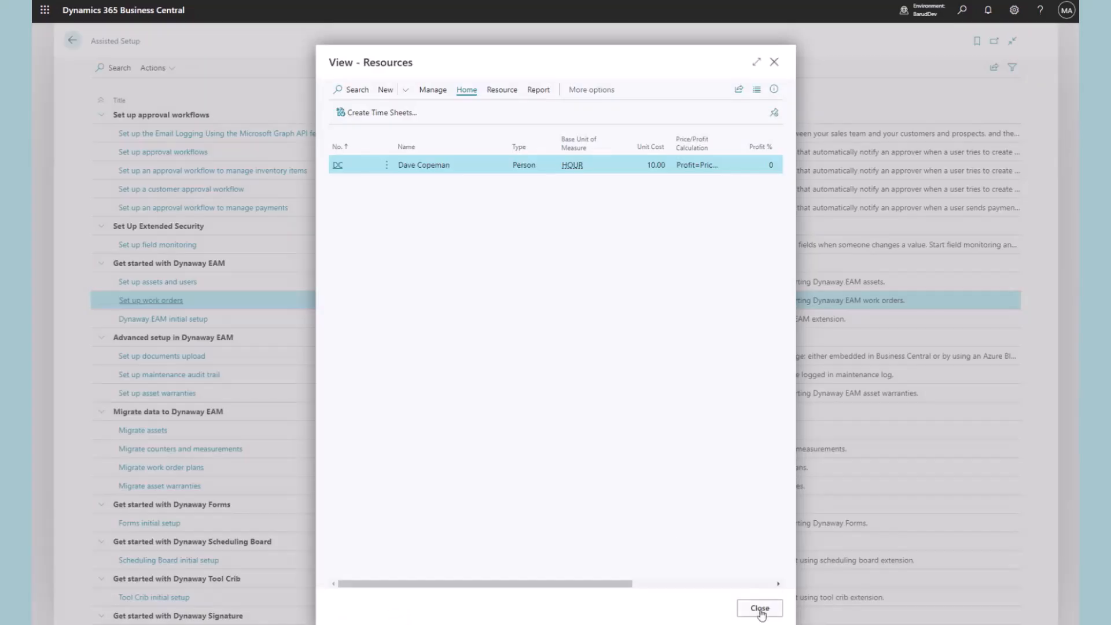
left_click(760, 608)
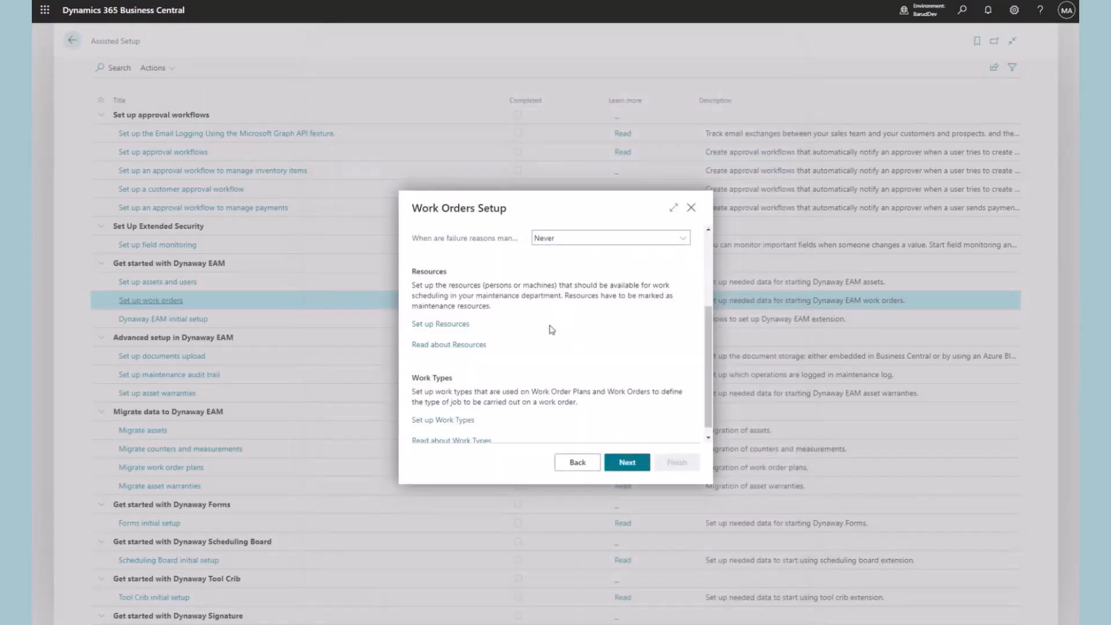
Add work type ELECTRIC with unit of measure HOUR
left_click(463, 412)
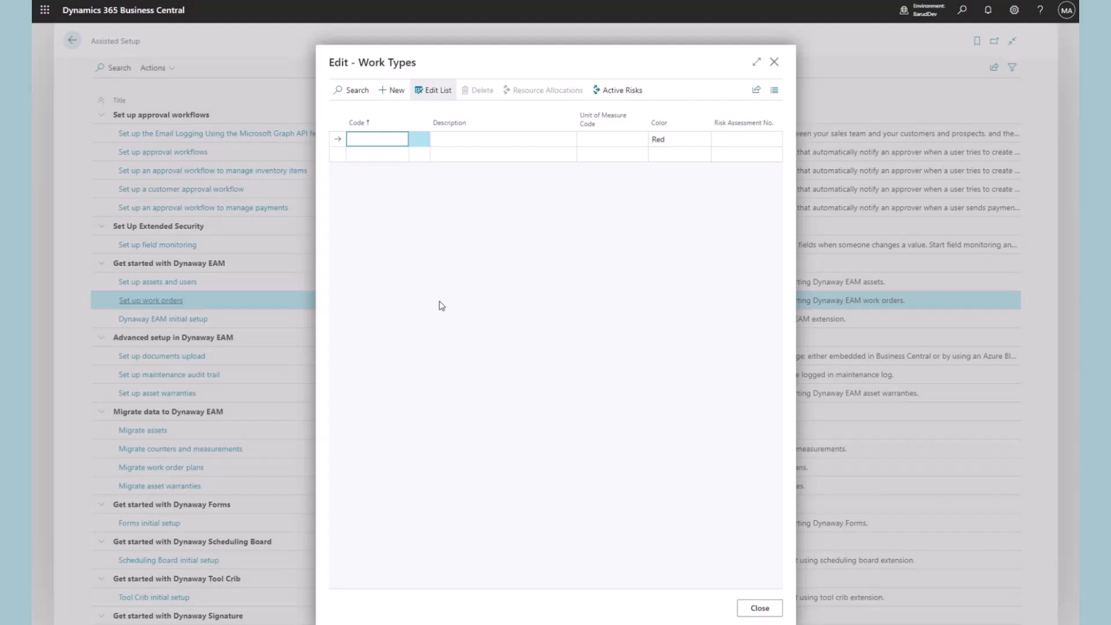
type("Electric")
left_click(503, 141)
type("Elec")
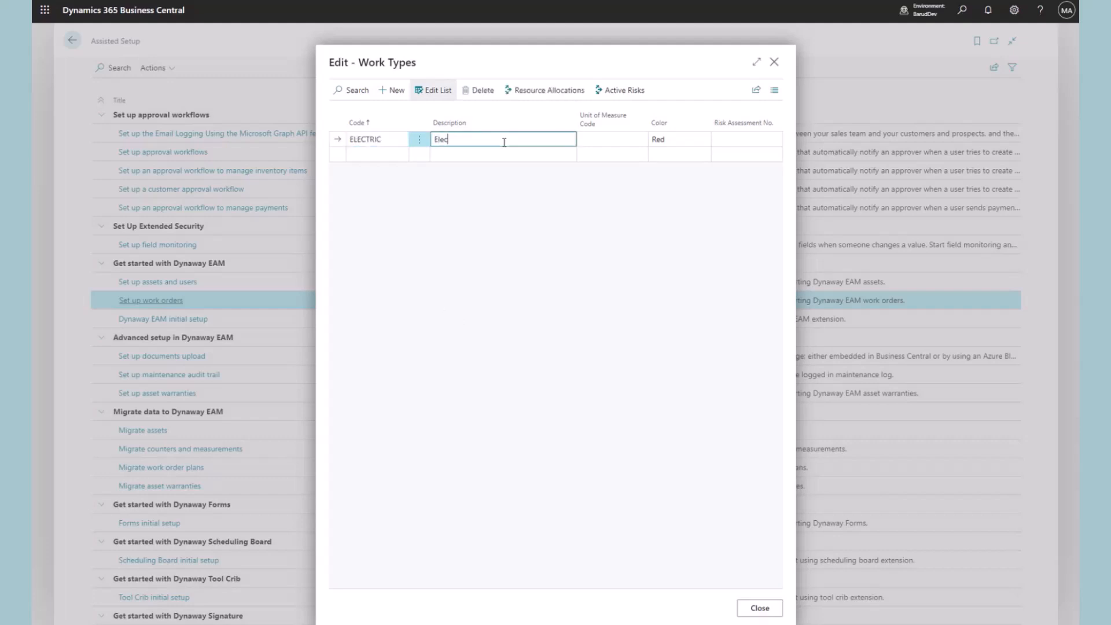
left_click(641, 142)
left_click(614, 232)
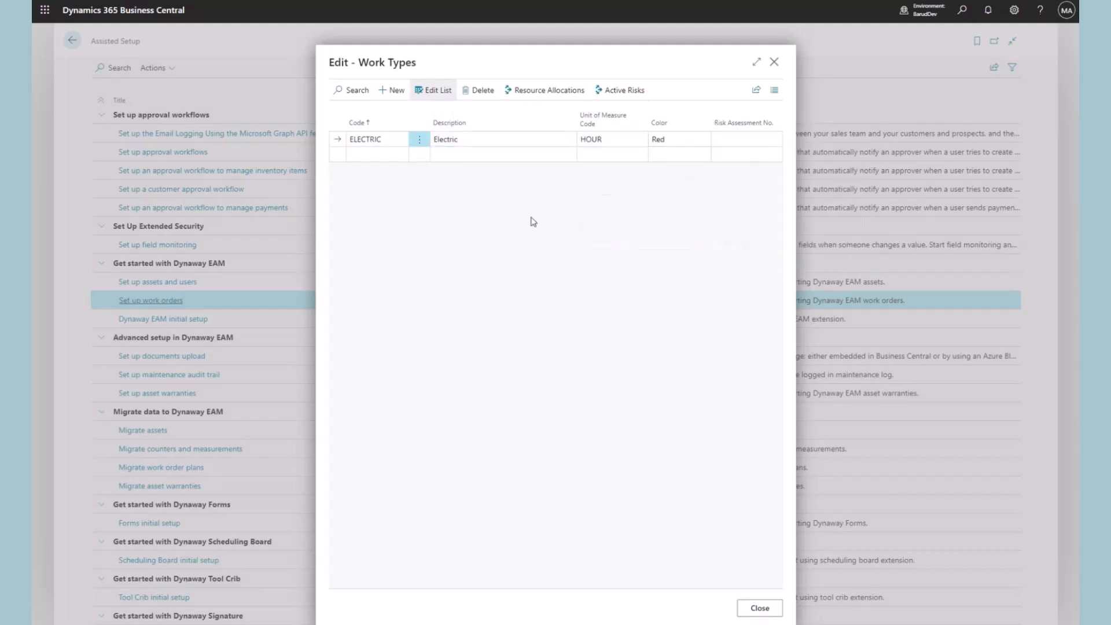
Add work type CLEANING with unit HOUR and colour Purple
left_click(386, 156)
type("C")
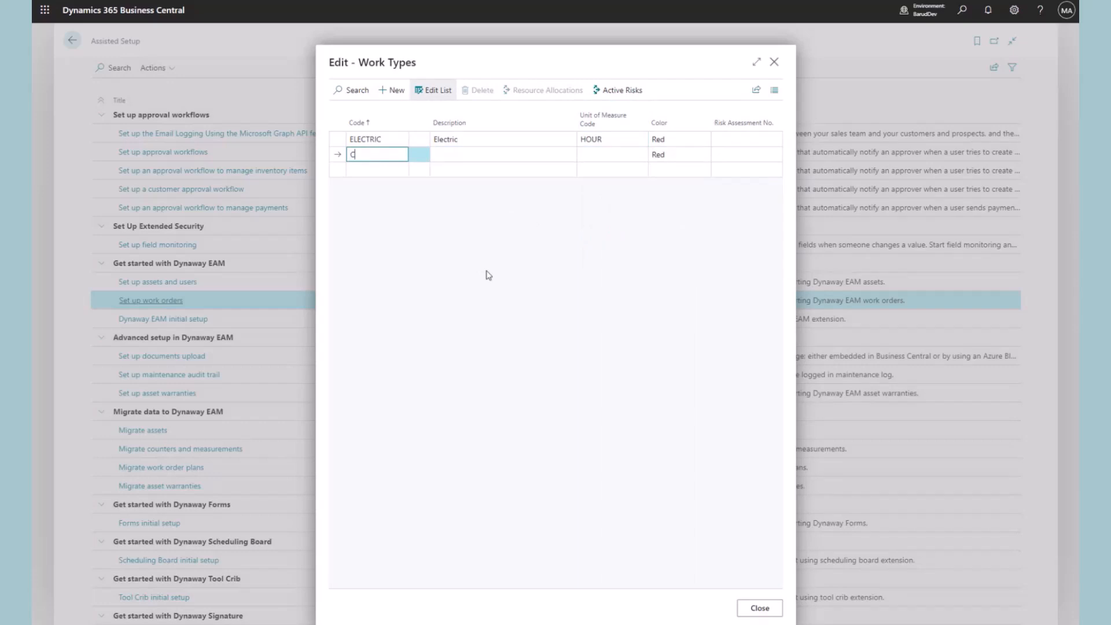
type("leaning")
key("Tab")
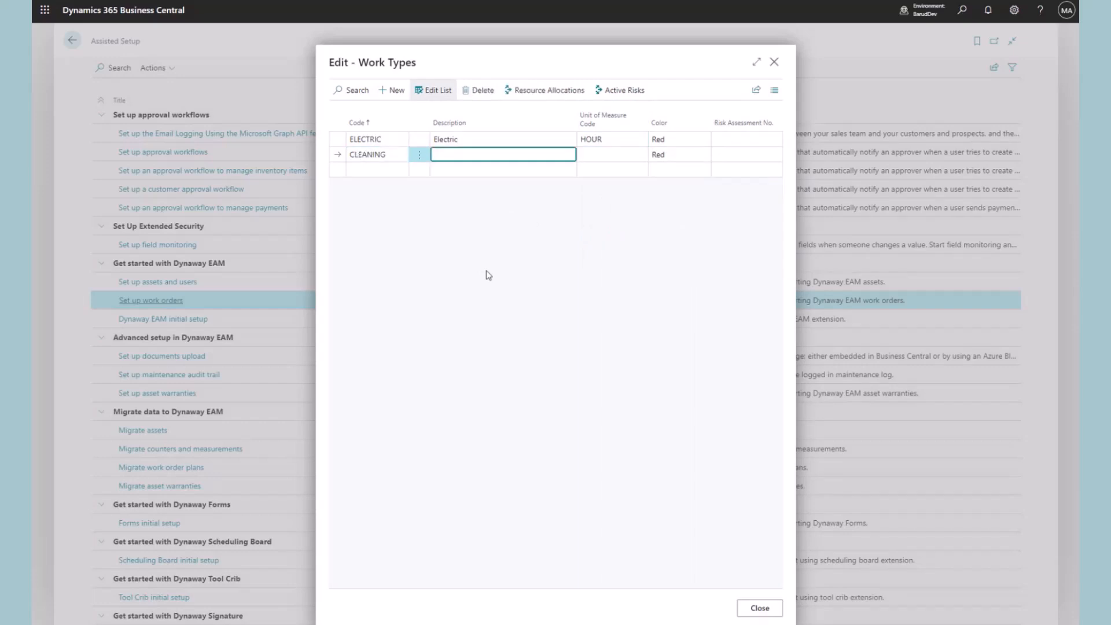
type("Cleaning")
key("Tab")
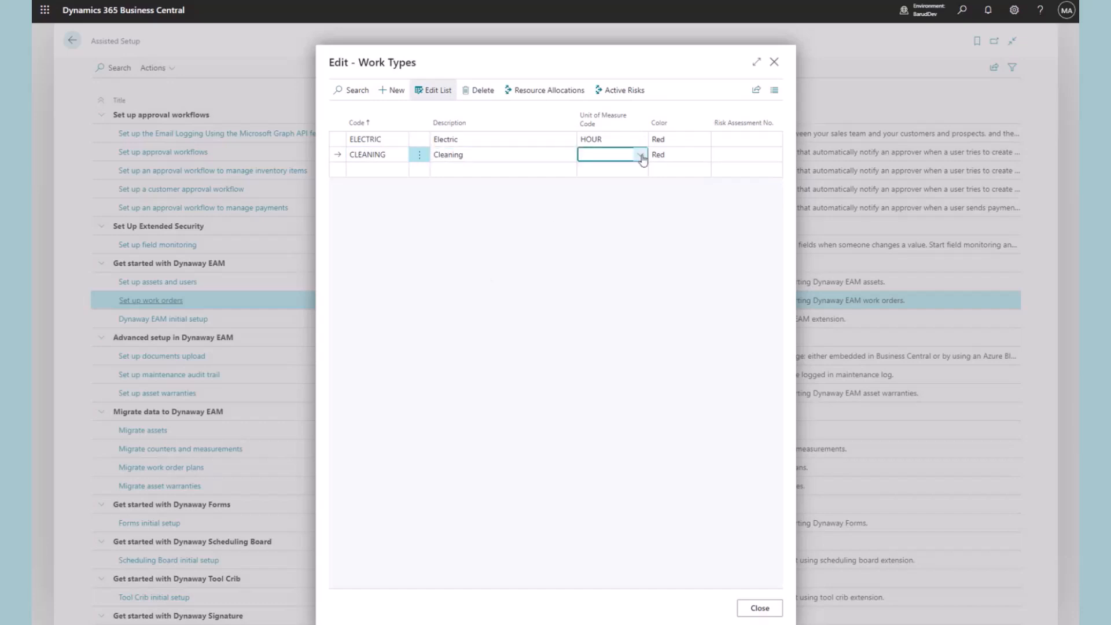
left_click(640, 157)
left_click(639, 247)
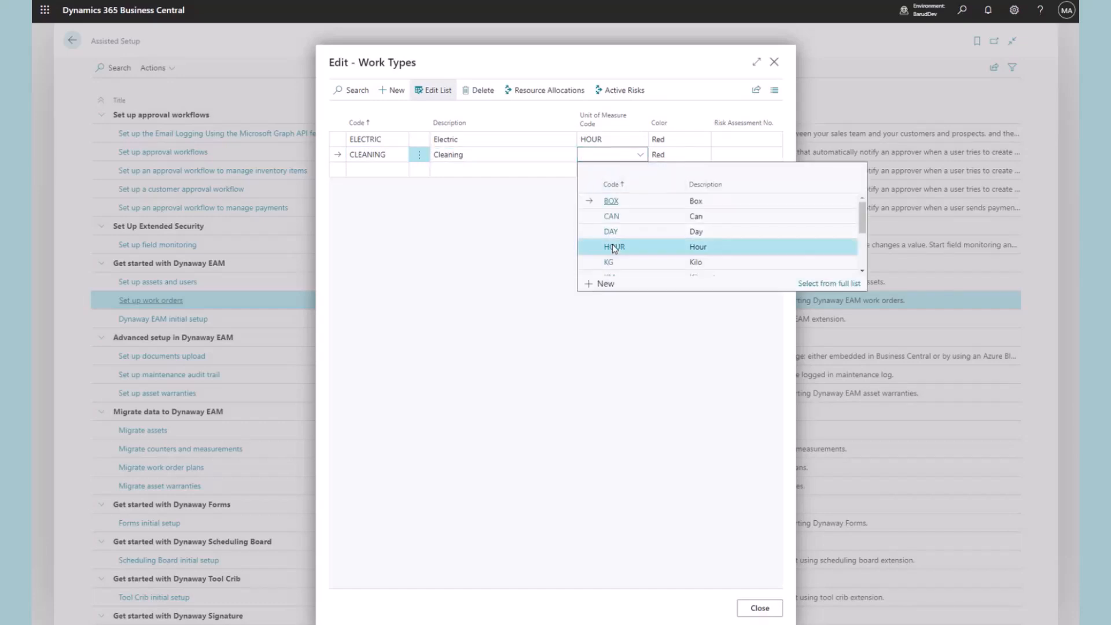
left_click(692, 156)
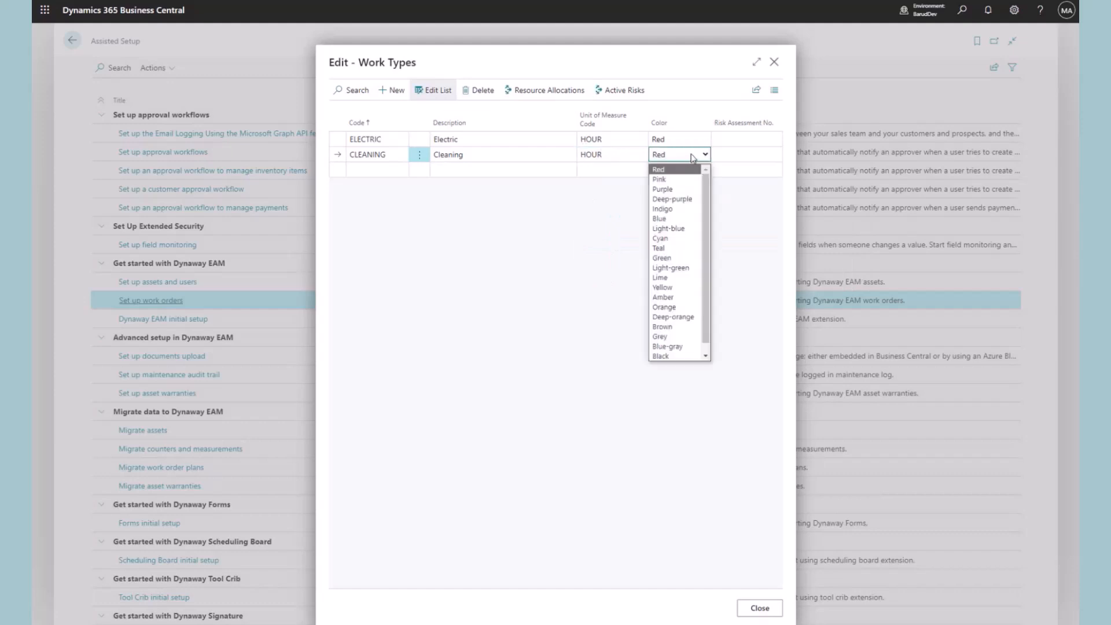
left_click(683, 189)
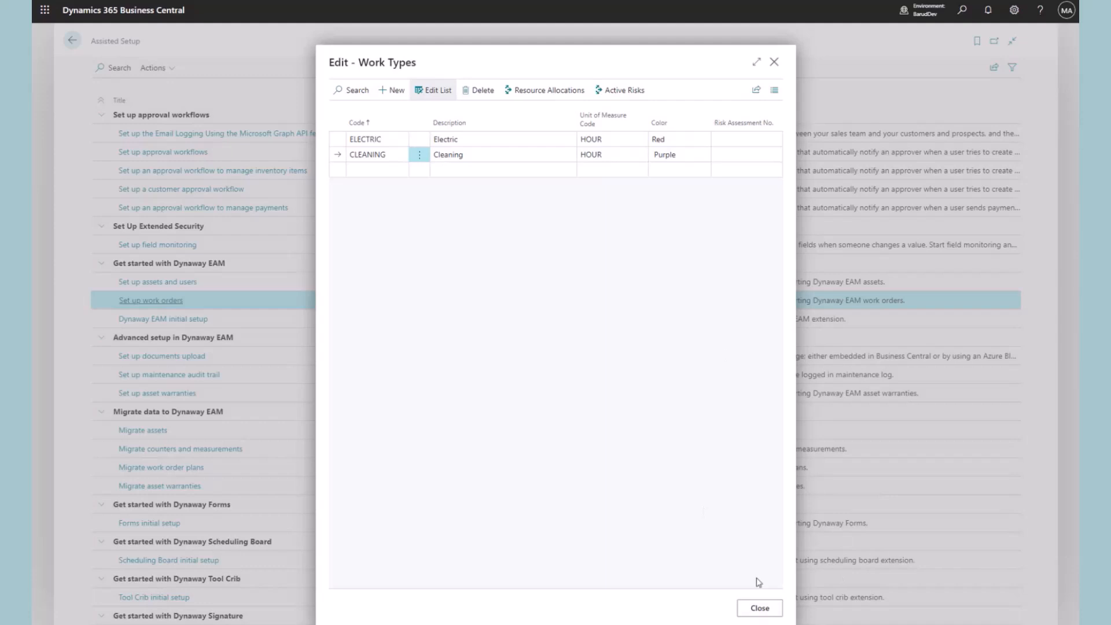
left_click(759, 615)
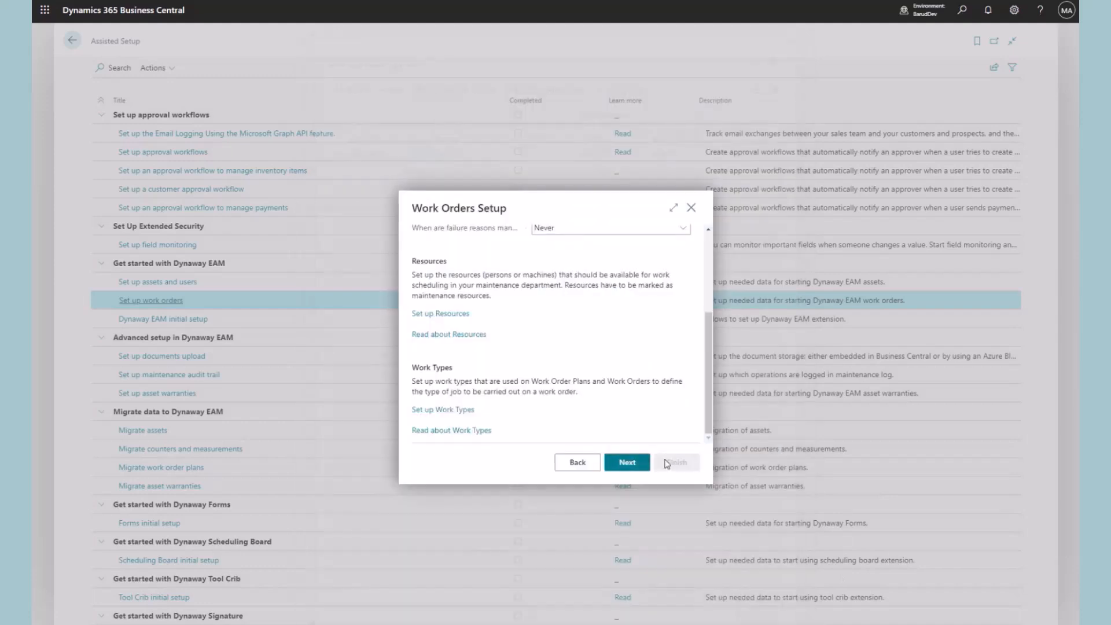
Advance to the priorities step and open the Priority Thresholds list
left_click(628, 462)
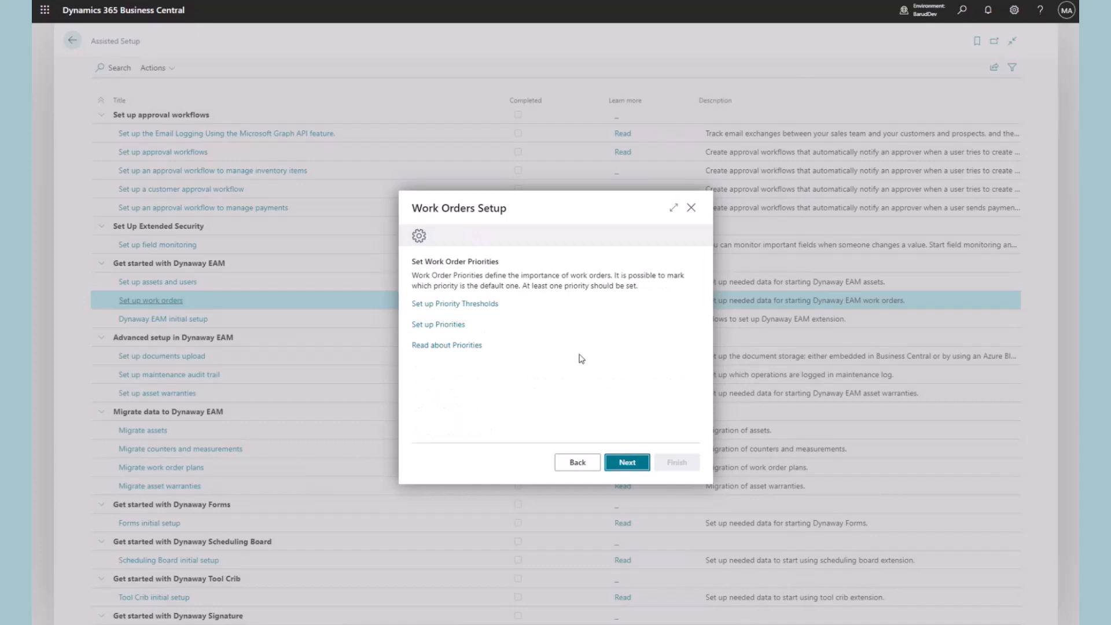
left_click(481, 304)
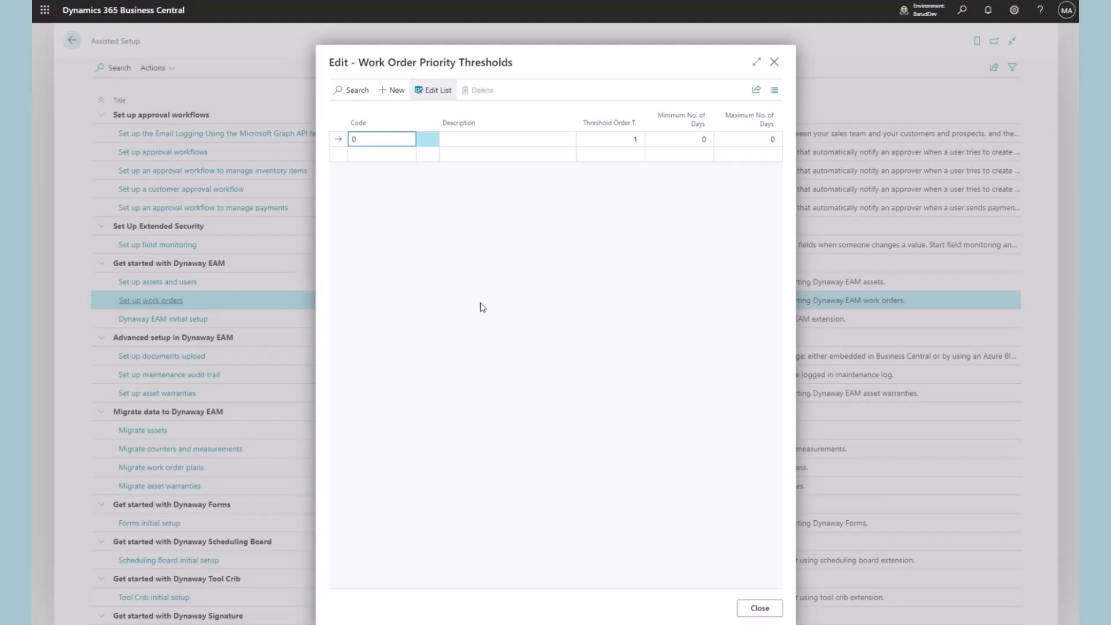
Define threshold 0-1 as '0-1 days' with maximum 1 day
key("Tab")
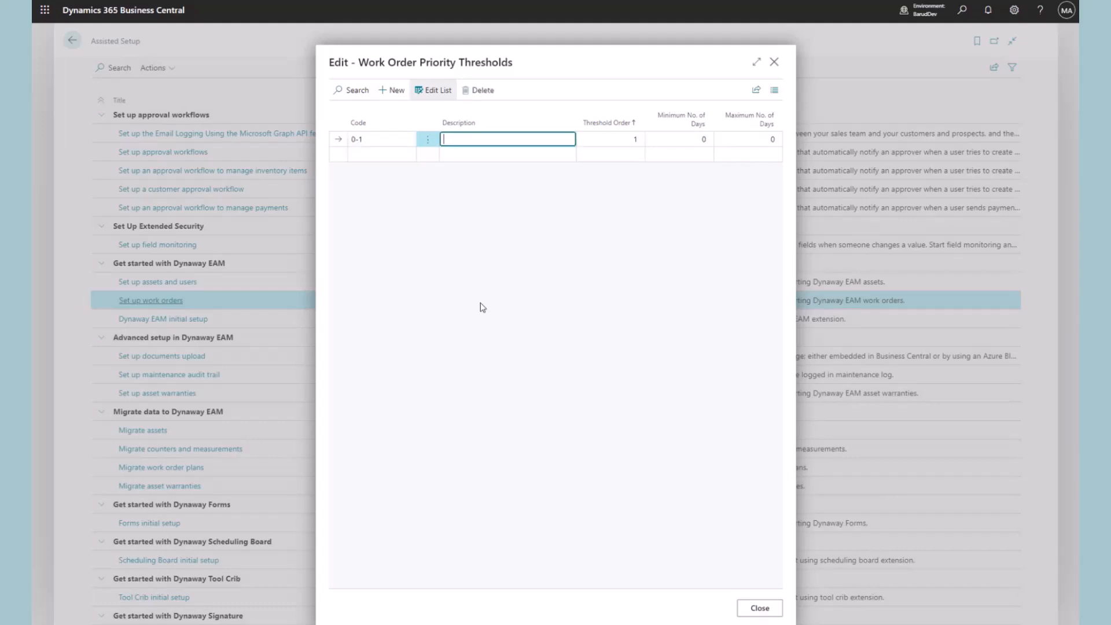
type("0-1 days")
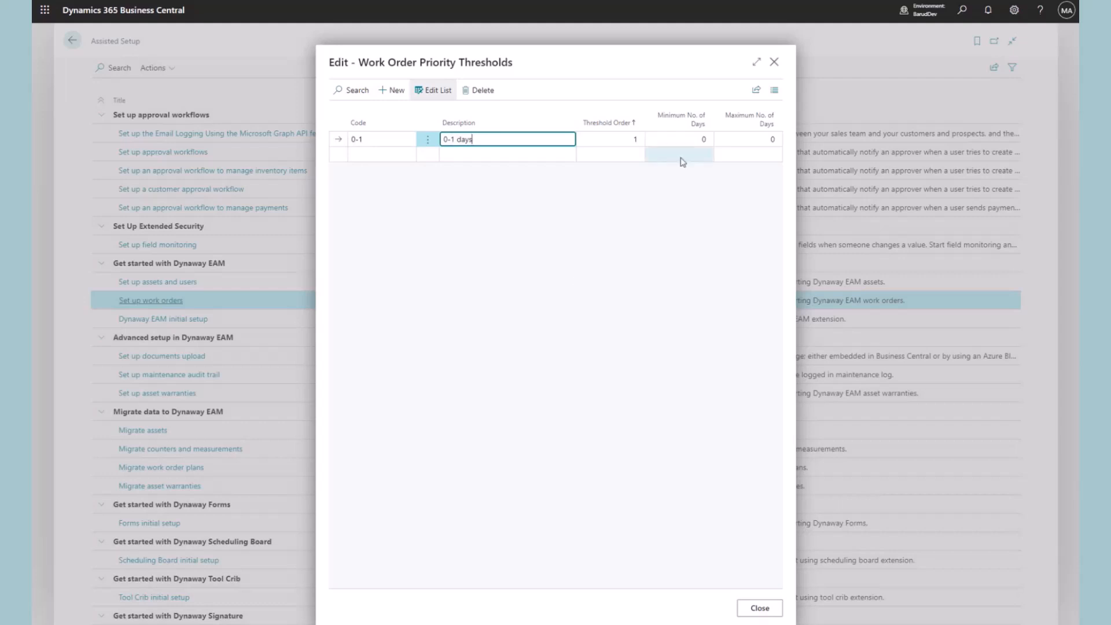
left_click(750, 140)
type("1")
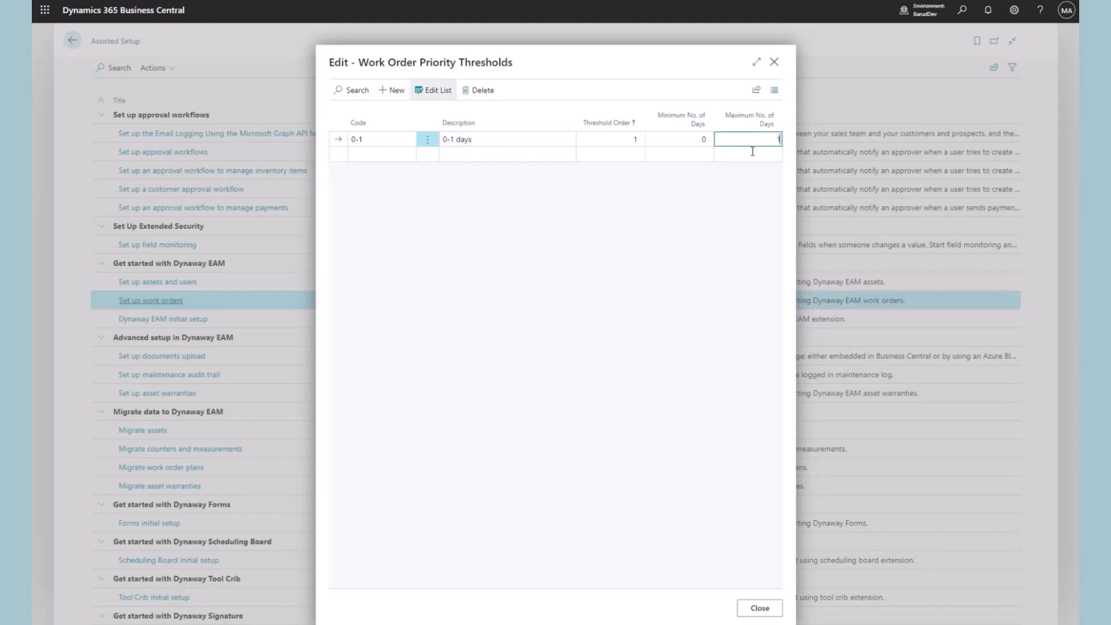
Add threshold 1-3 '1-3 days', minimum 1, maximum 3, order 2
left_click(384, 156)
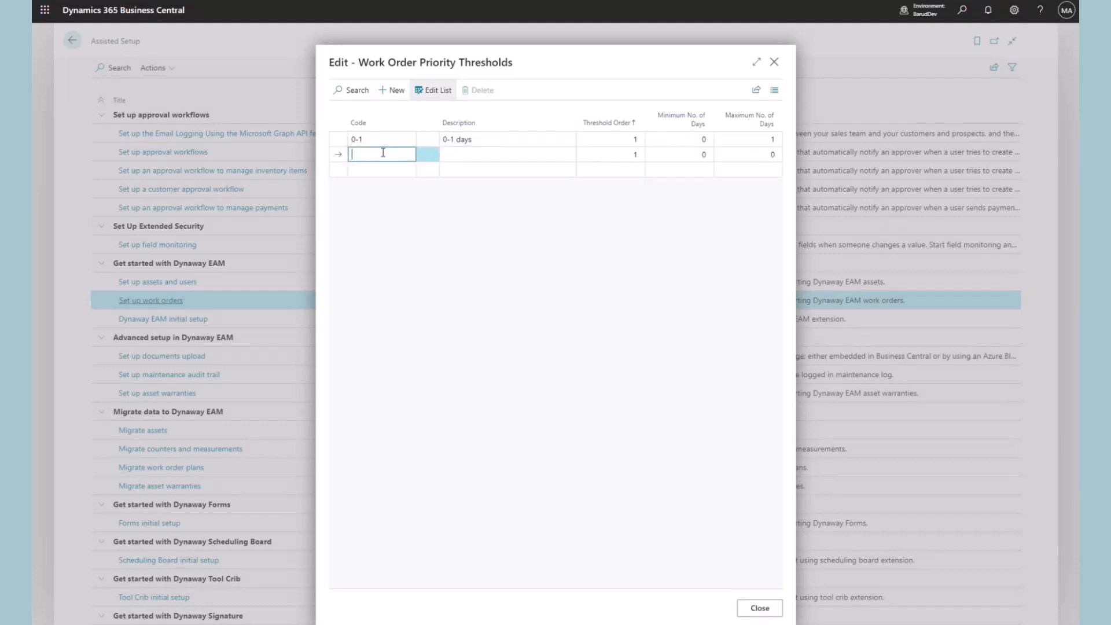
type("1-3")
key("Tab")
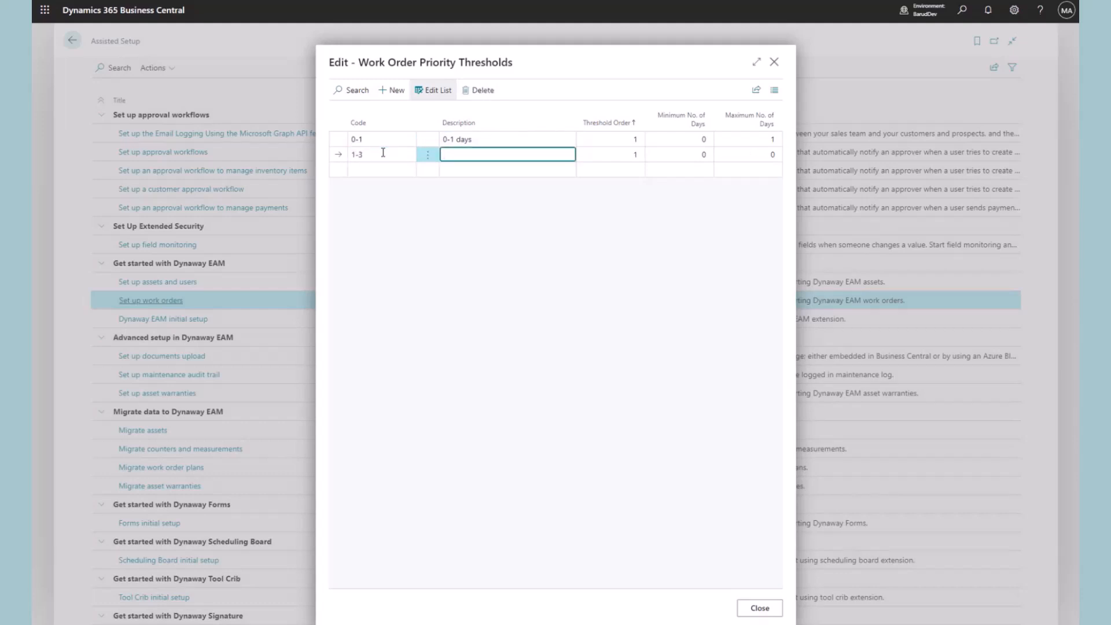
type("1-3 days")
left_click(755, 153)
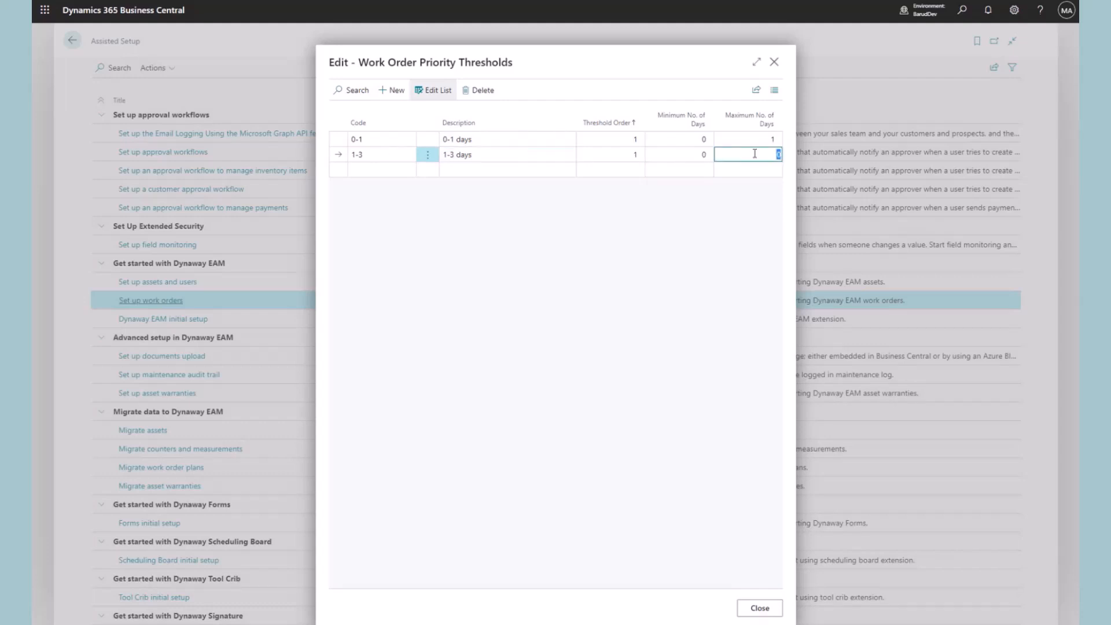
type("3")
left_click(694, 154)
type("1")
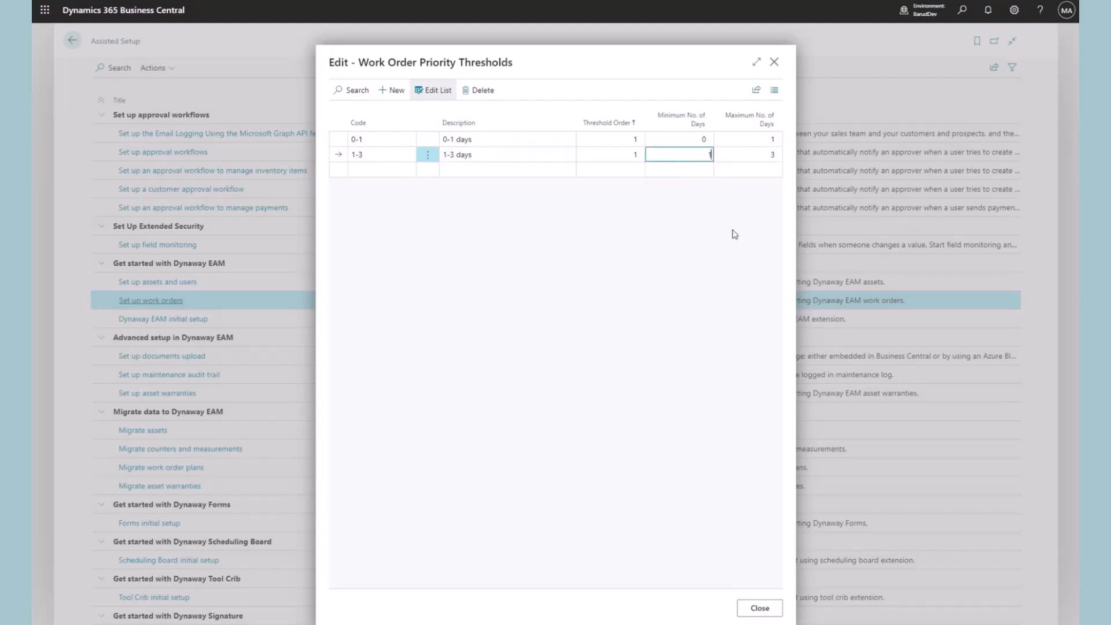
left_click(734, 236)
left_click(624, 155)
left_click(723, 265)
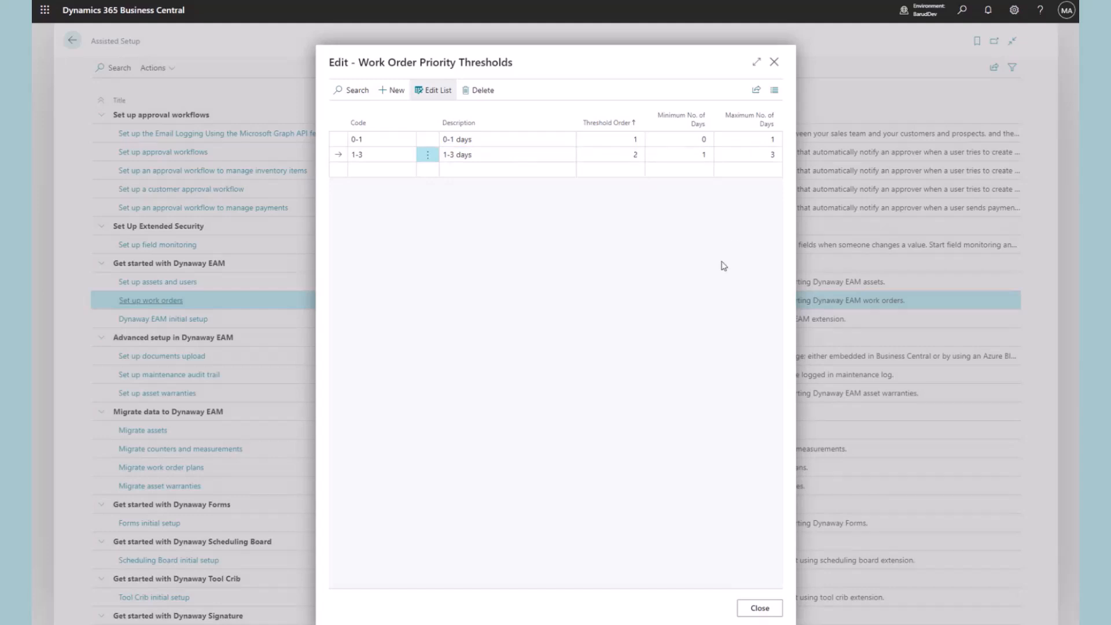
left_click(754, 609)
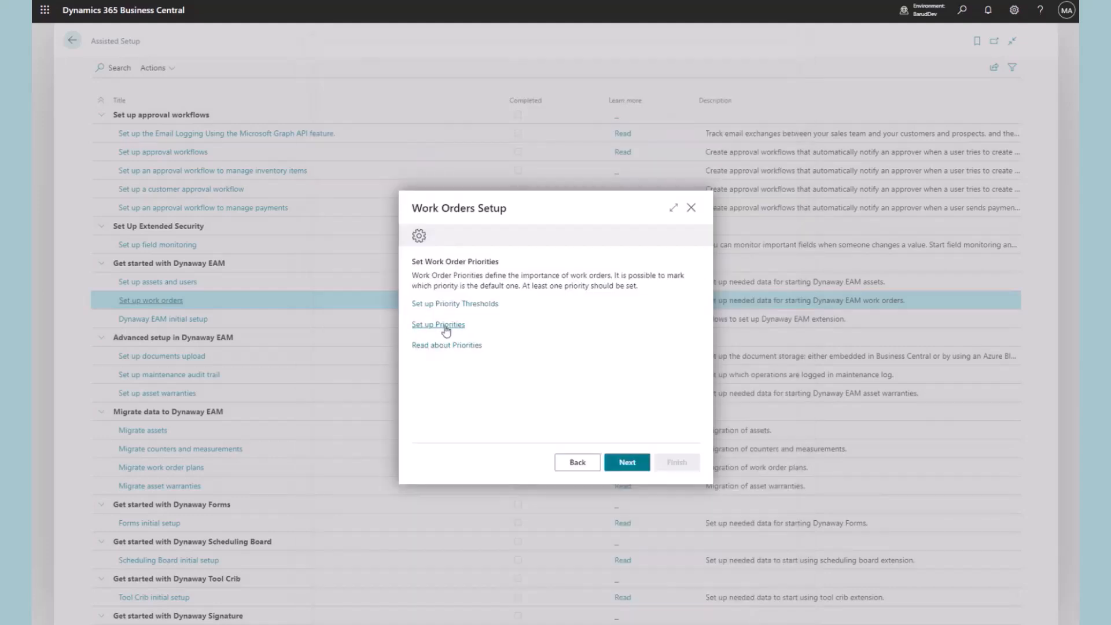
Import the four priorities 1-LOW, 2-NORMAL, 3-HIGH and 4-CRITICAL, then reopen the priorities list
left_click(445, 327)
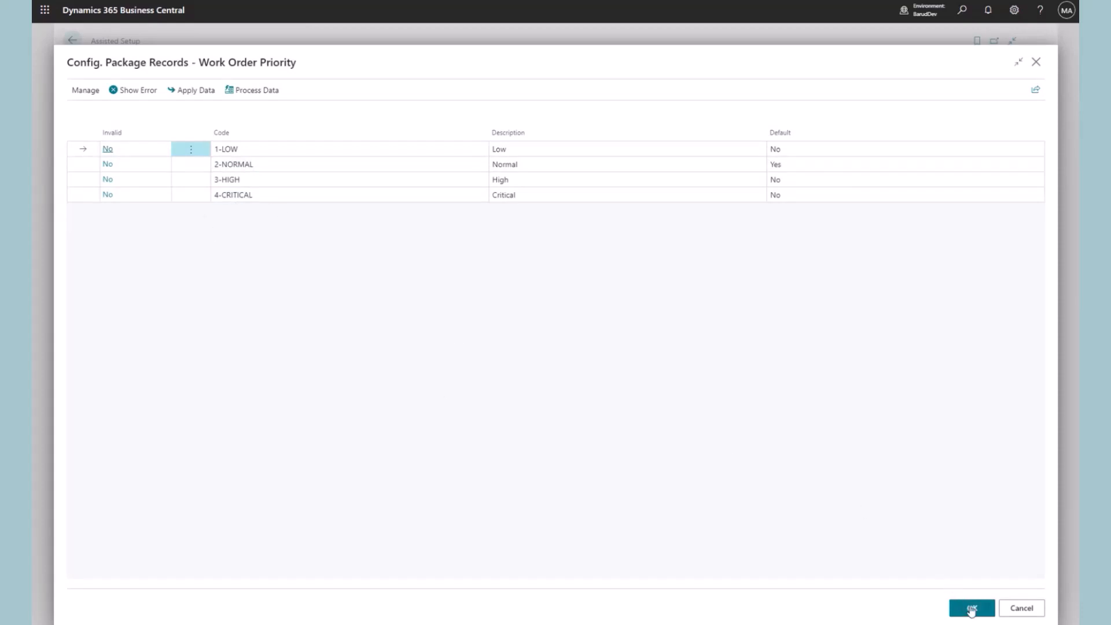
left_click(972, 608)
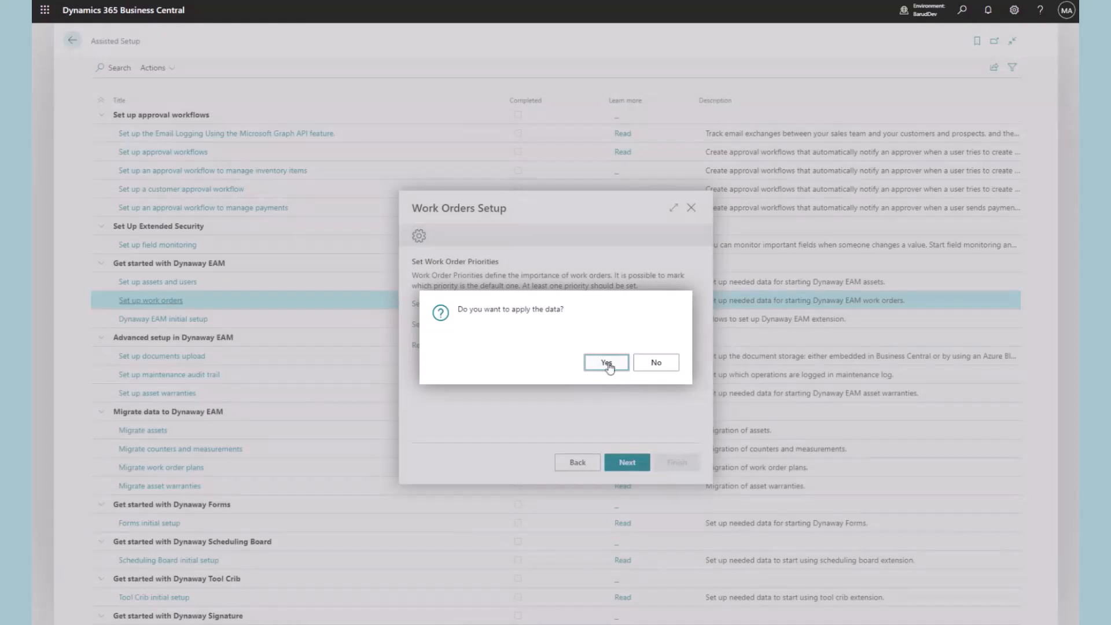
left_click(610, 366)
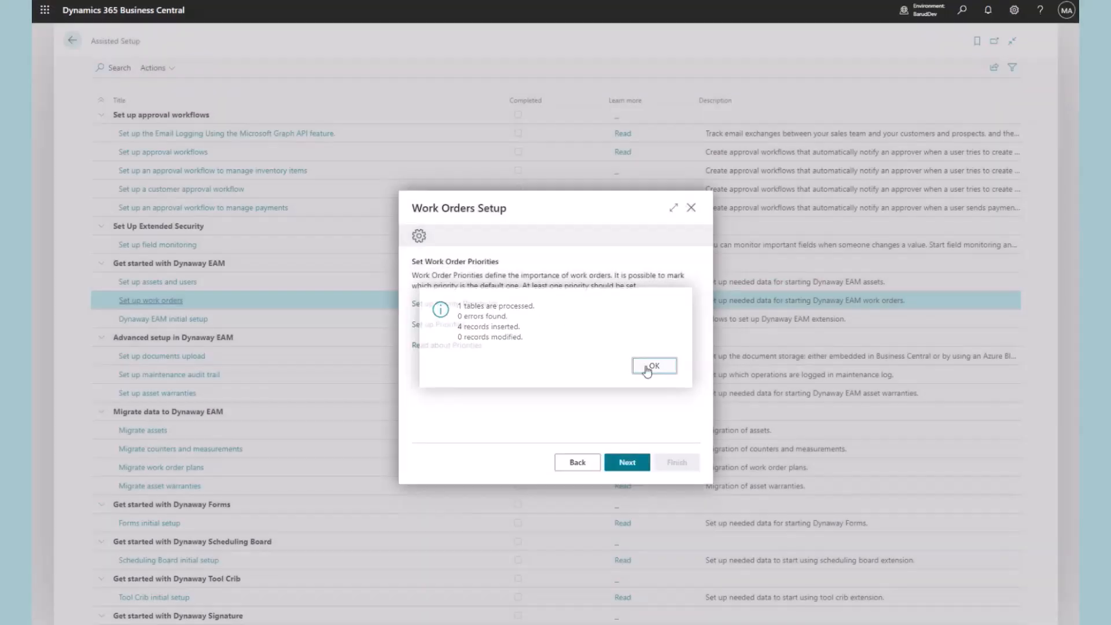
left_click(649, 369)
left_click(452, 325)
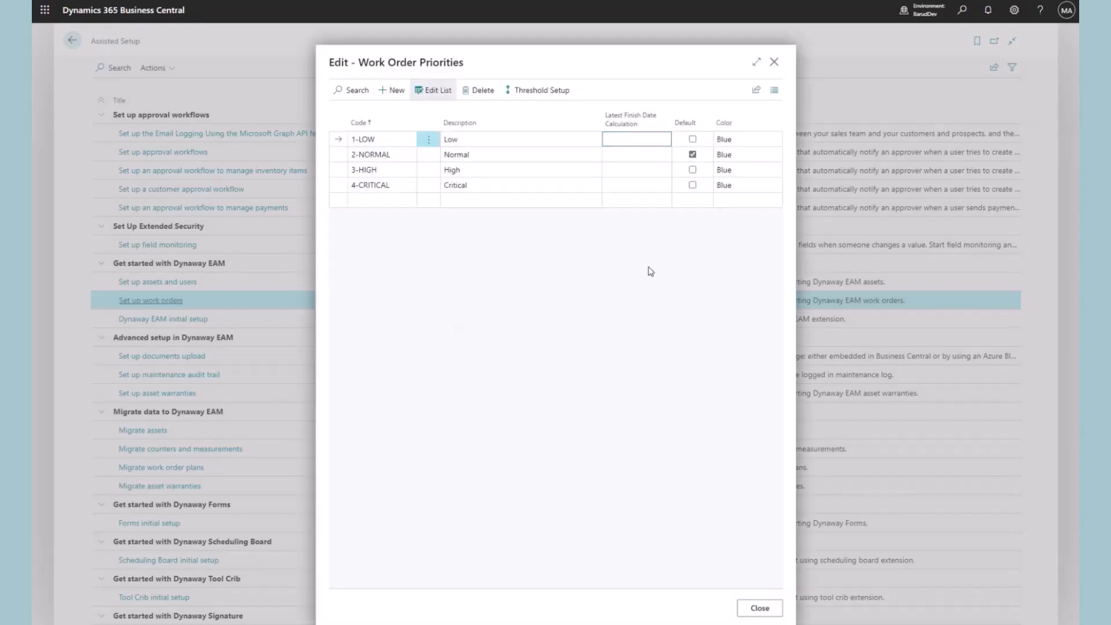
Create threshold 2-4 ('2-4 day', order 3, min 2, max 4) and assign it to 1-LOW
left_click(550, 94)
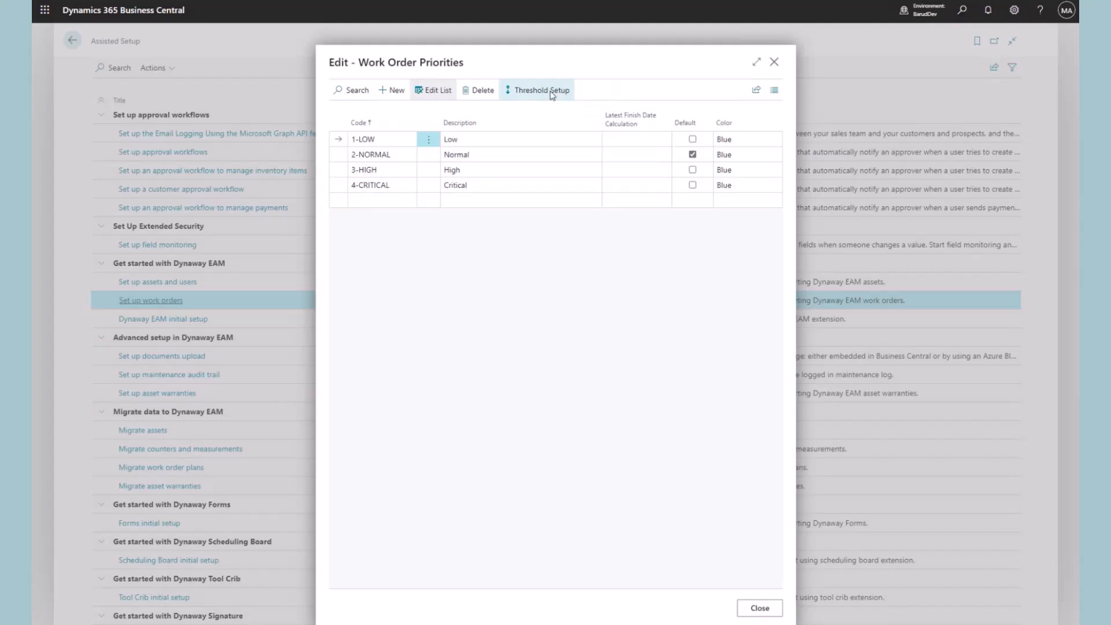
left_click(632, 117)
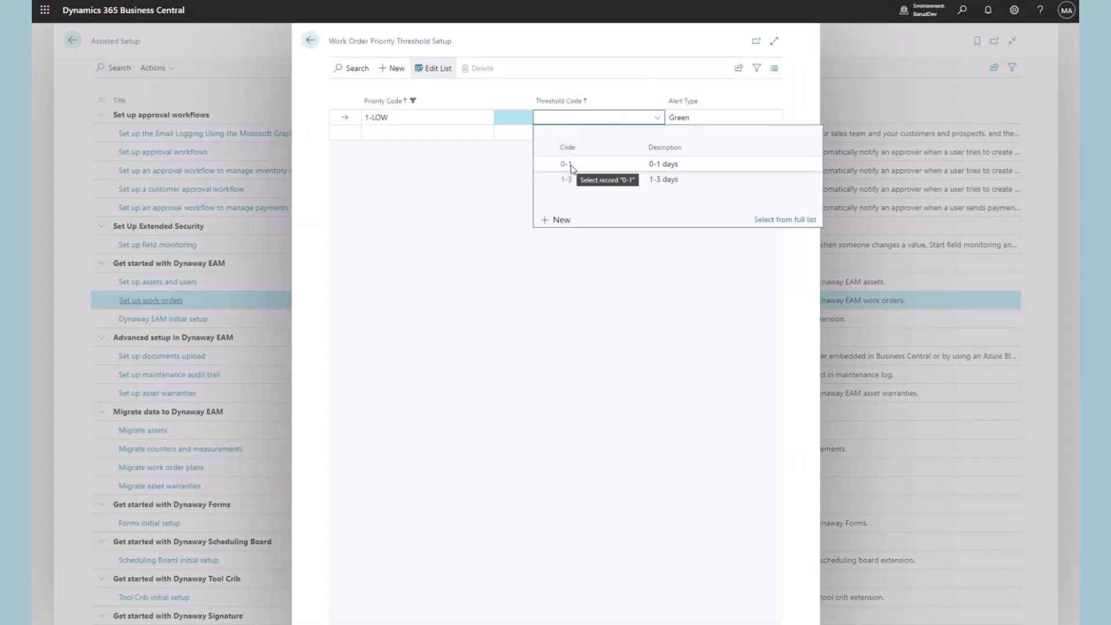
left_click(485, 172)
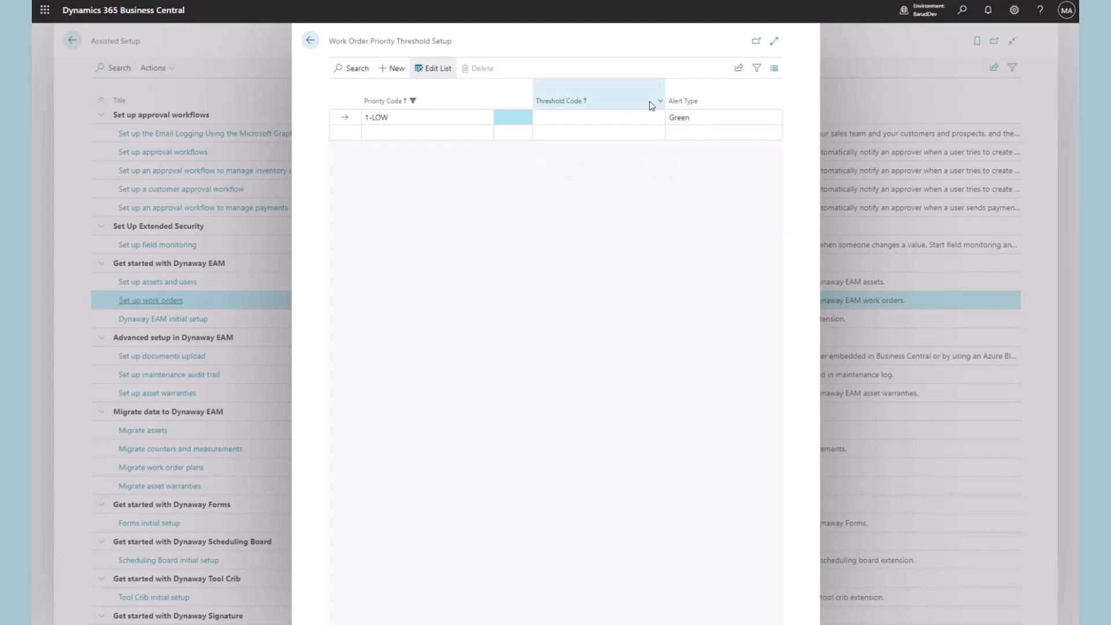
left_click(640, 117)
left_click(561, 223)
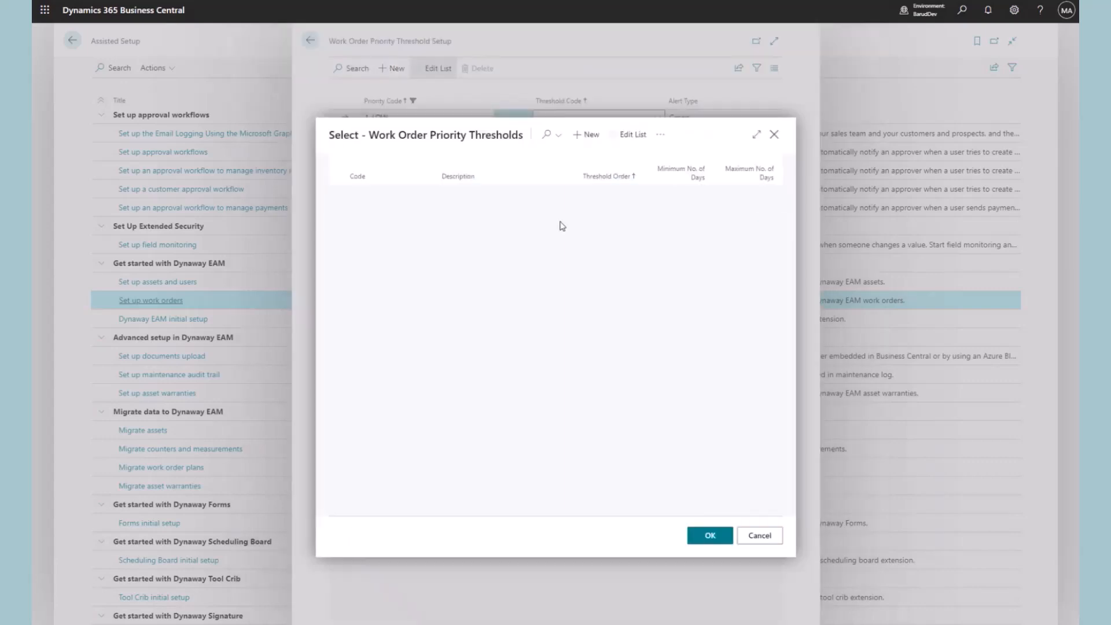
left_click(392, 238)
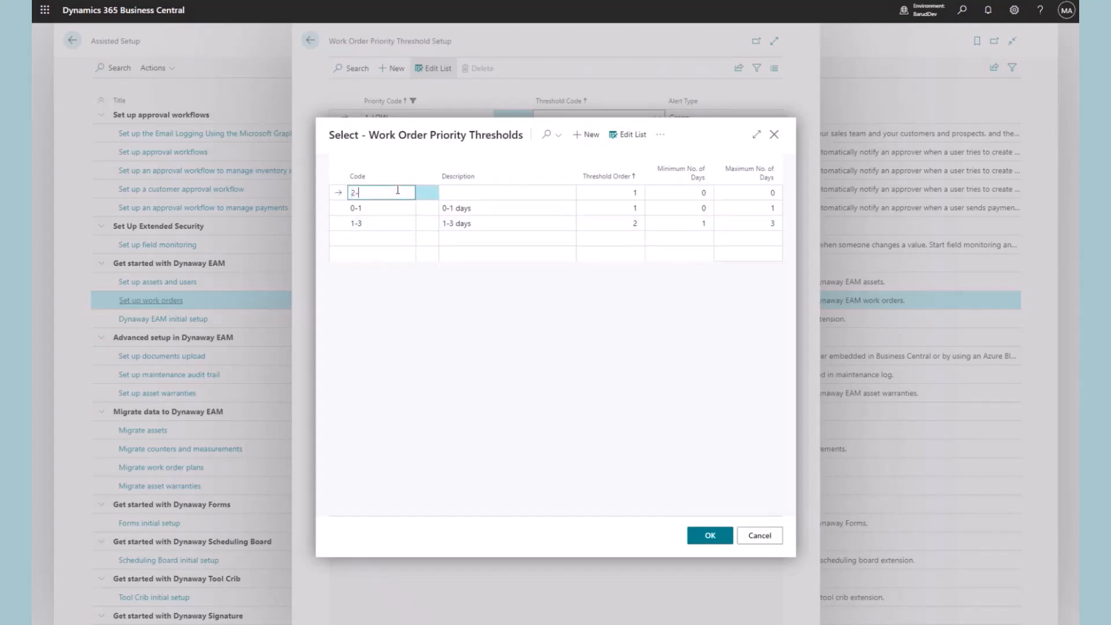
key("Tab")
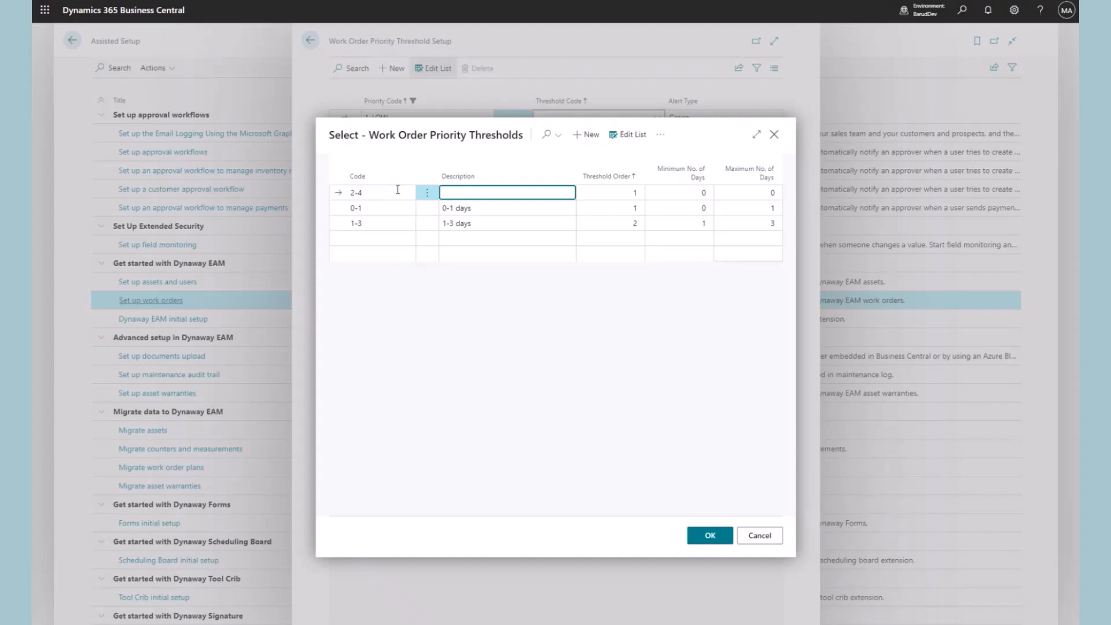
type("2-4 days")
key("Tab")
type("3")
key("Tab")
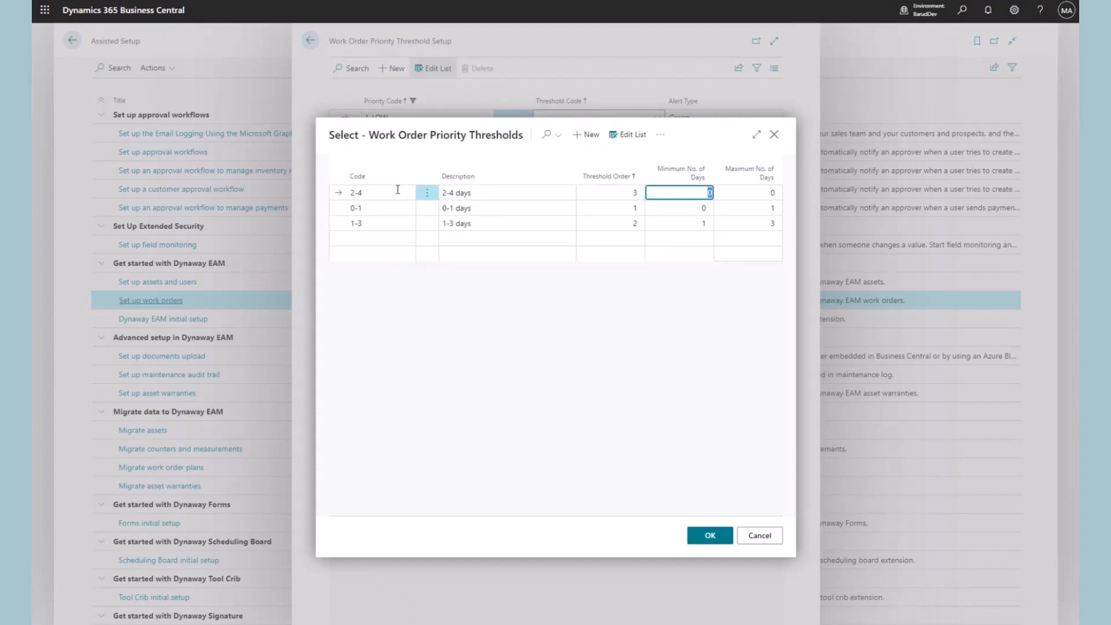
key("Tab")
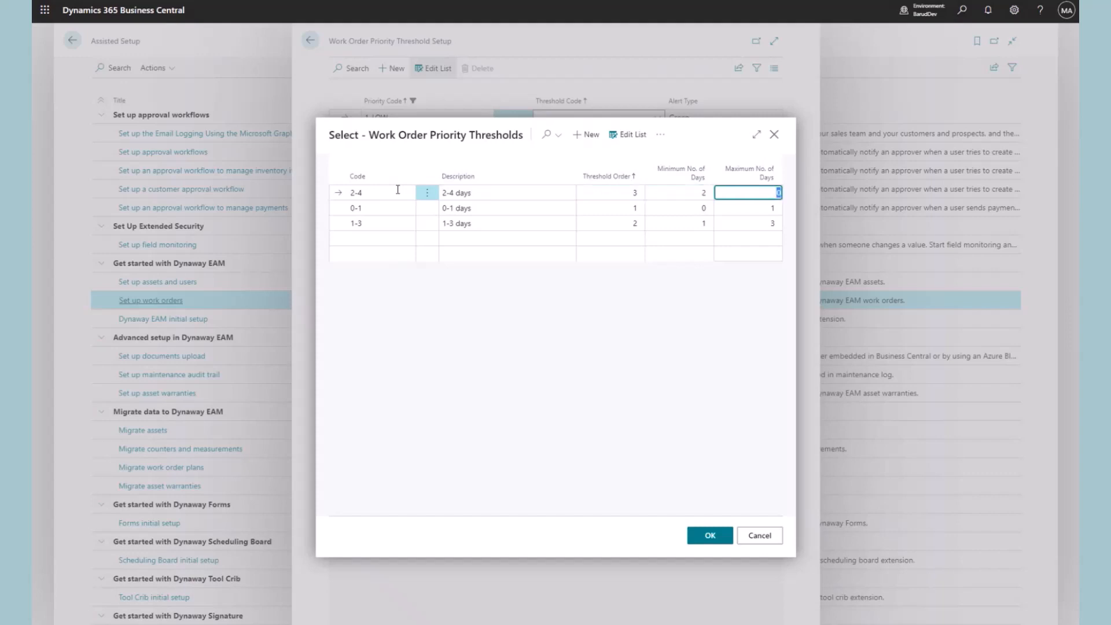
type("4")
left_click(705, 536)
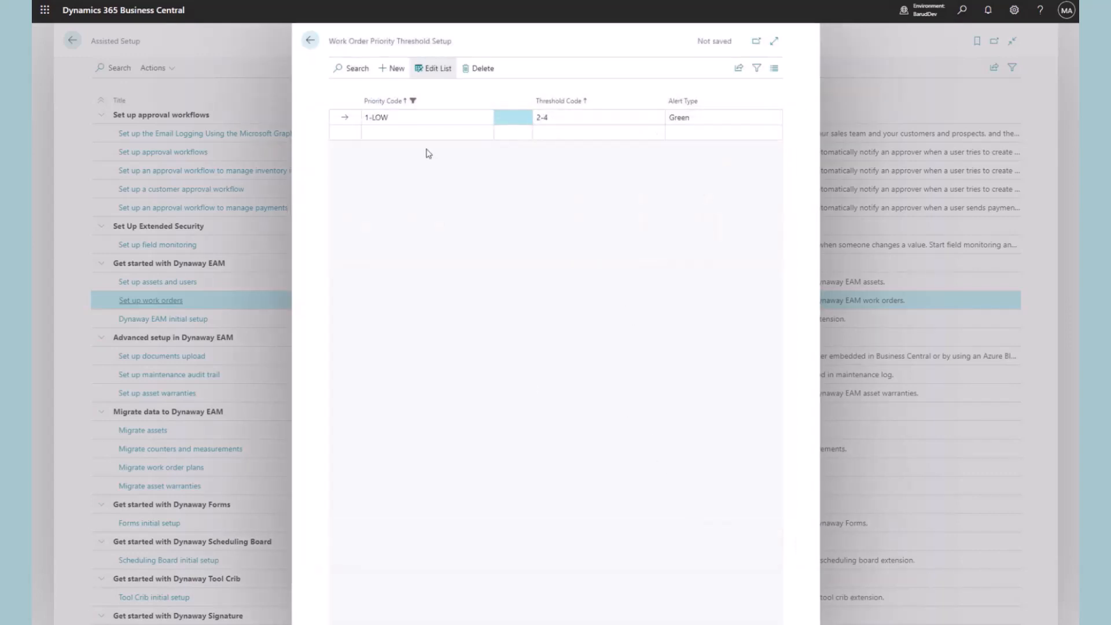
Give priority 2-NORMAL the 1-3 threshold
left_click(422, 133)
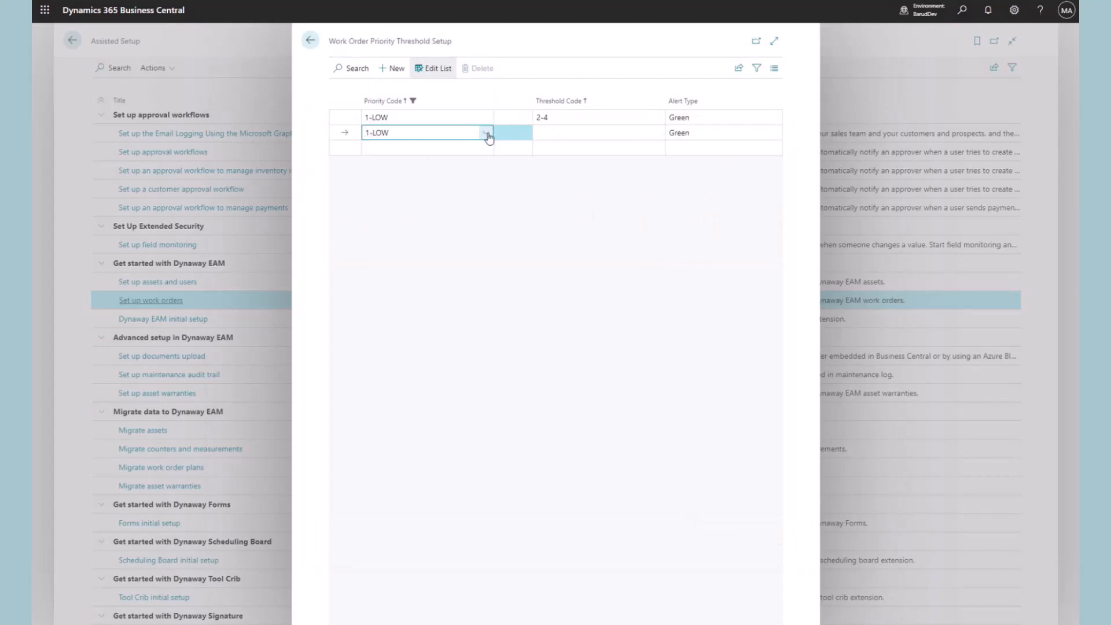
left_click(486, 135)
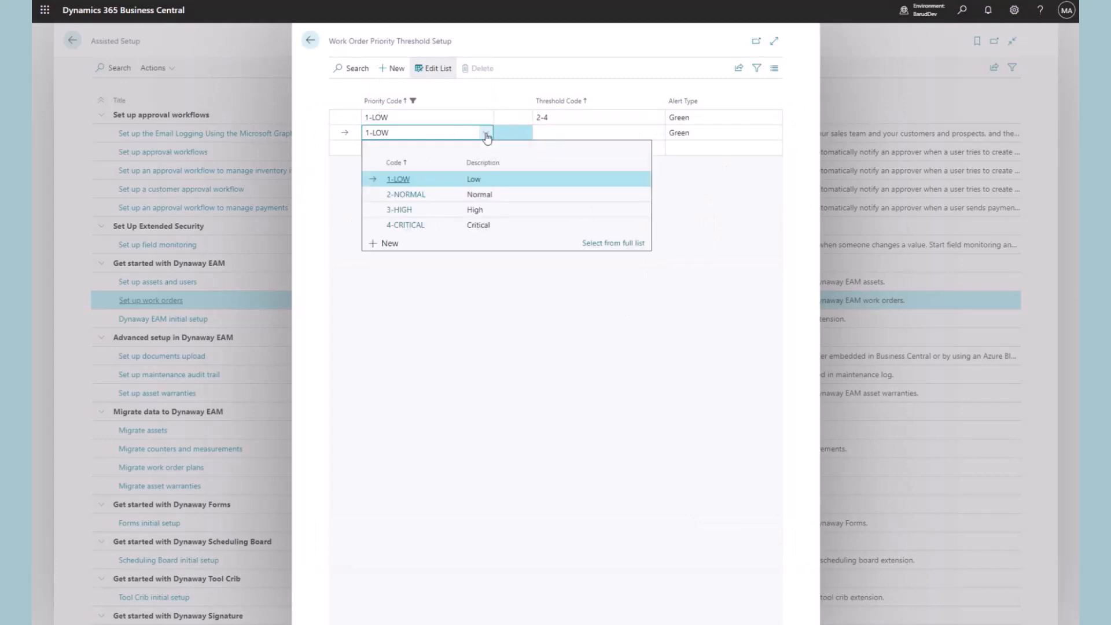
left_click(412, 199)
left_click(582, 133)
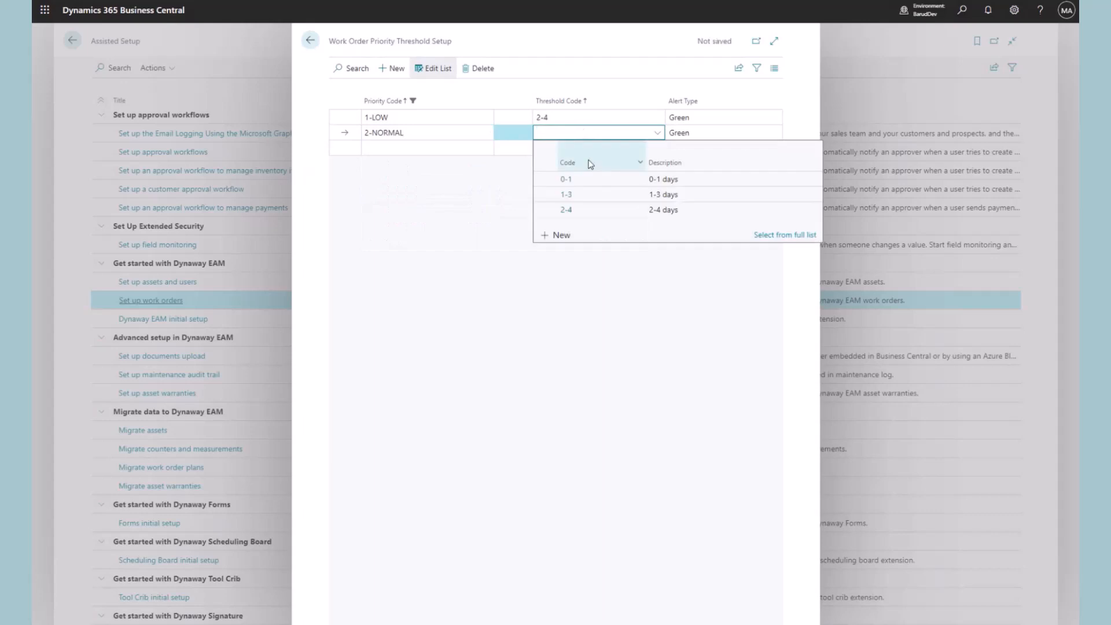
left_click(570, 199)
key("Escape")
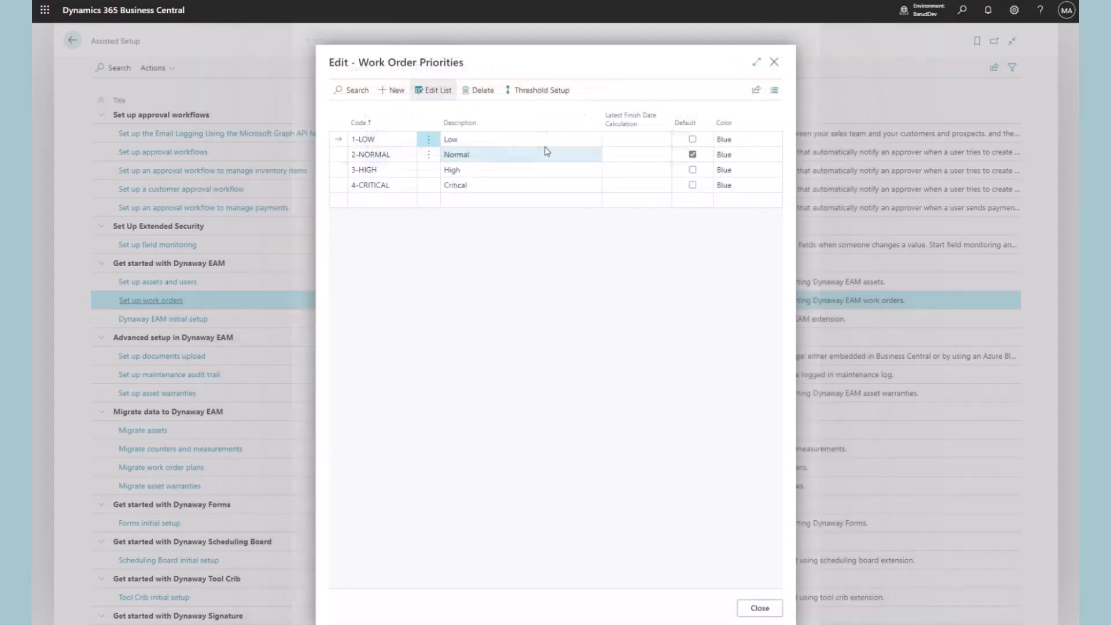
left_click(387, 160)
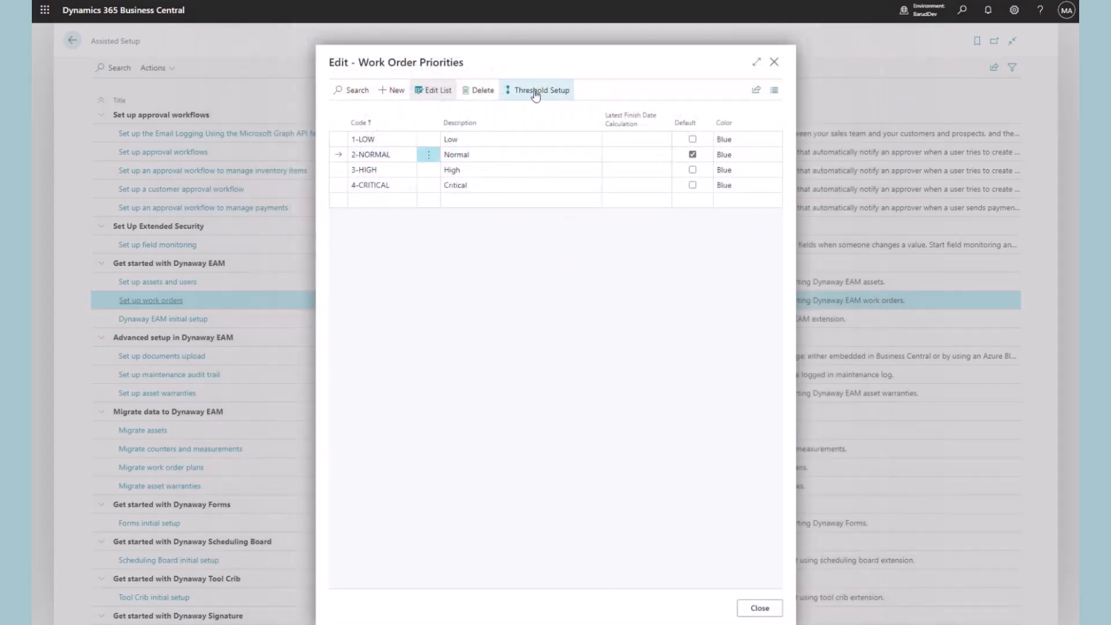
left_click(535, 91)
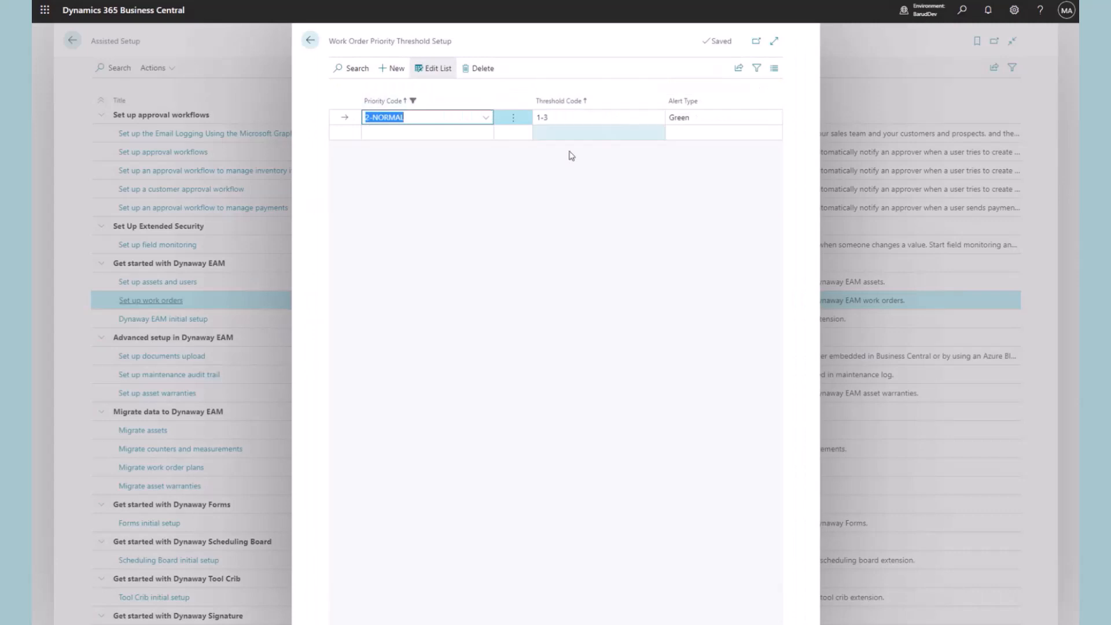
left_click(310, 40)
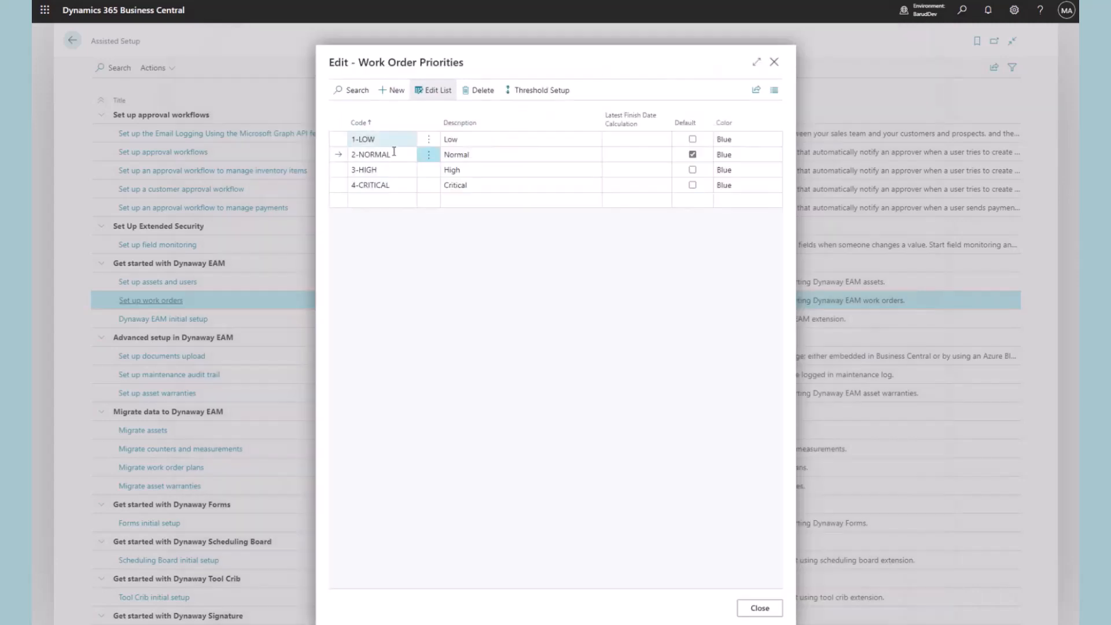
Set priority 3-HIGH to threshold 0-1 with a Red alert
left_click(340, 170)
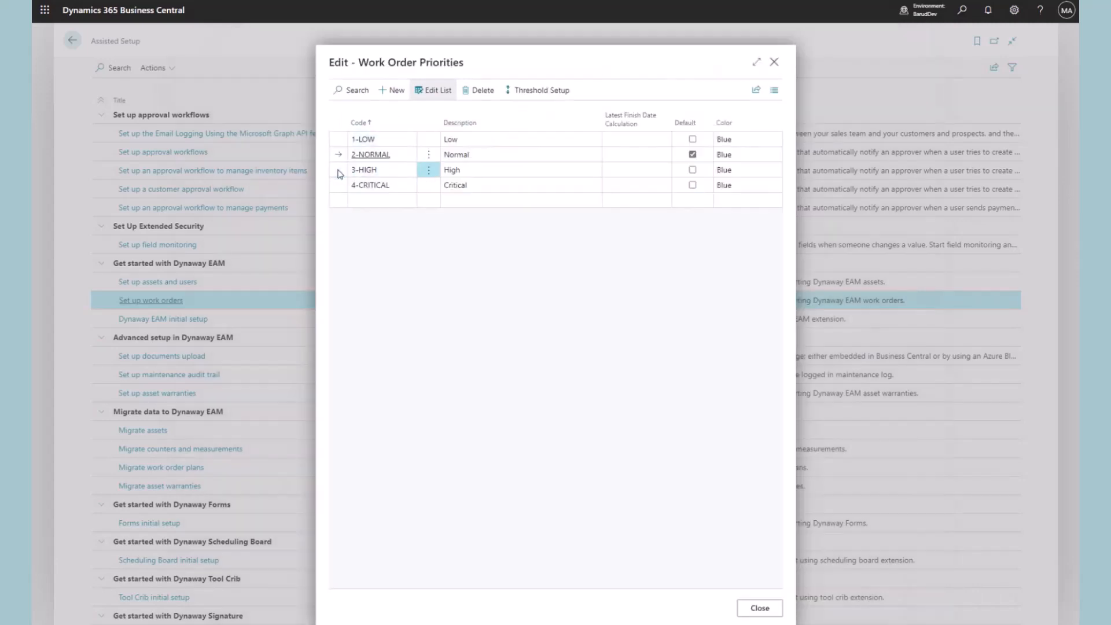
left_click(528, 90)
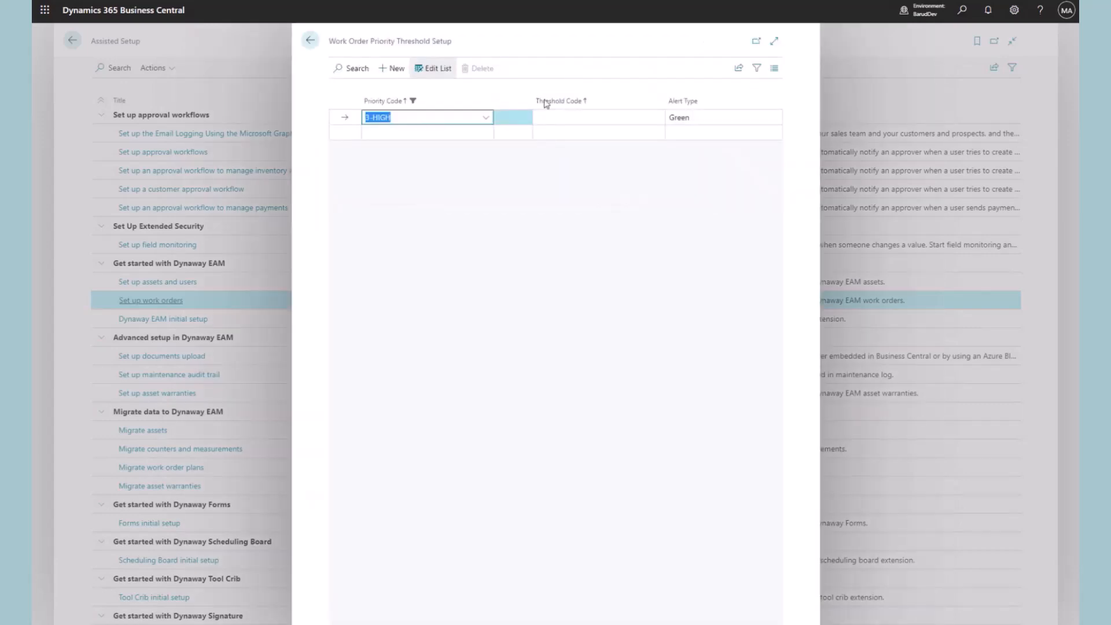
left_click(603, 115)
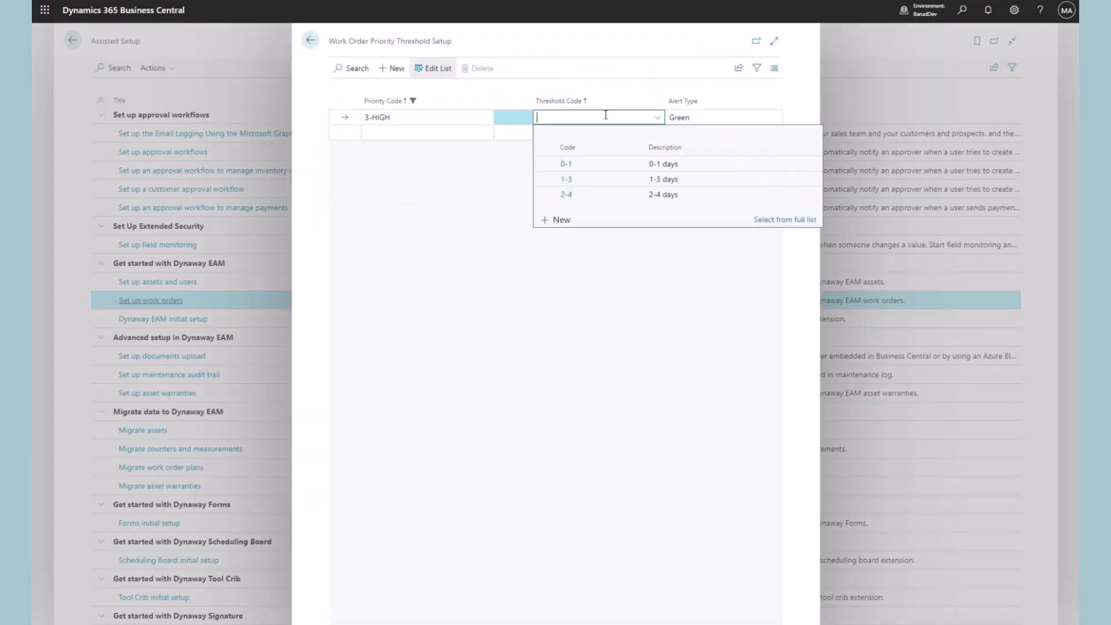
left_click(567, 165)
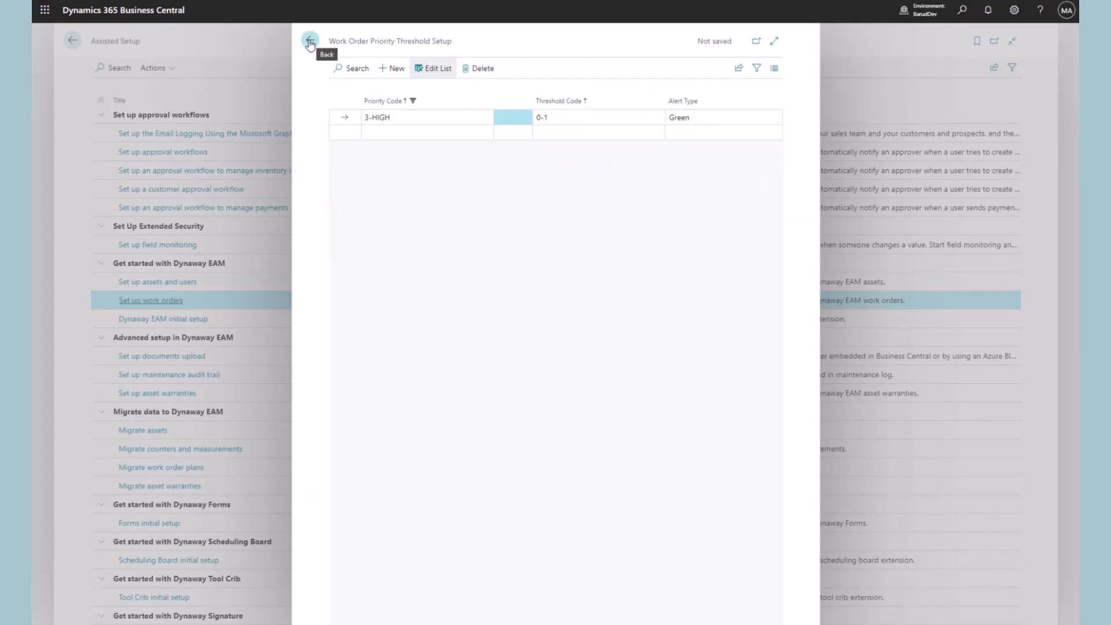
left_click(711, 117)
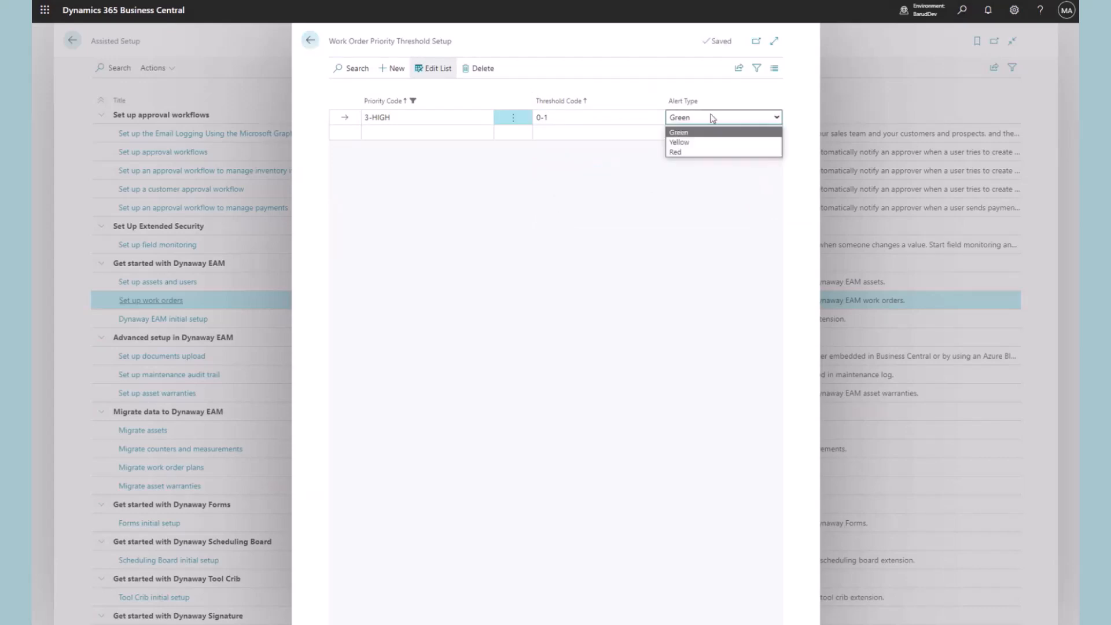
left_click(698, 151)
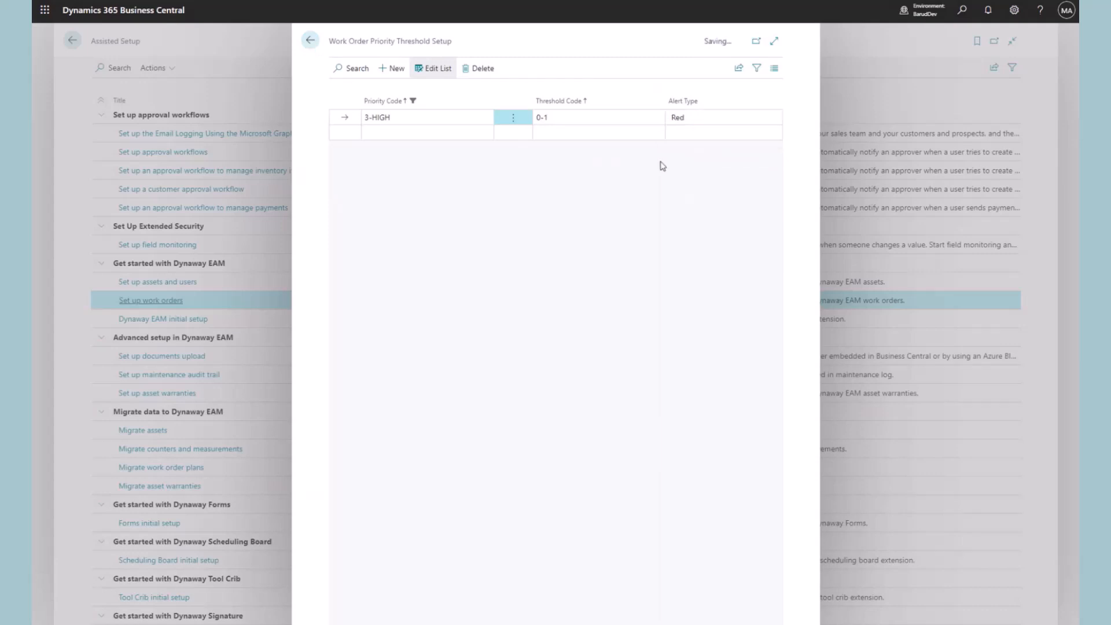
left_click(308, 42)
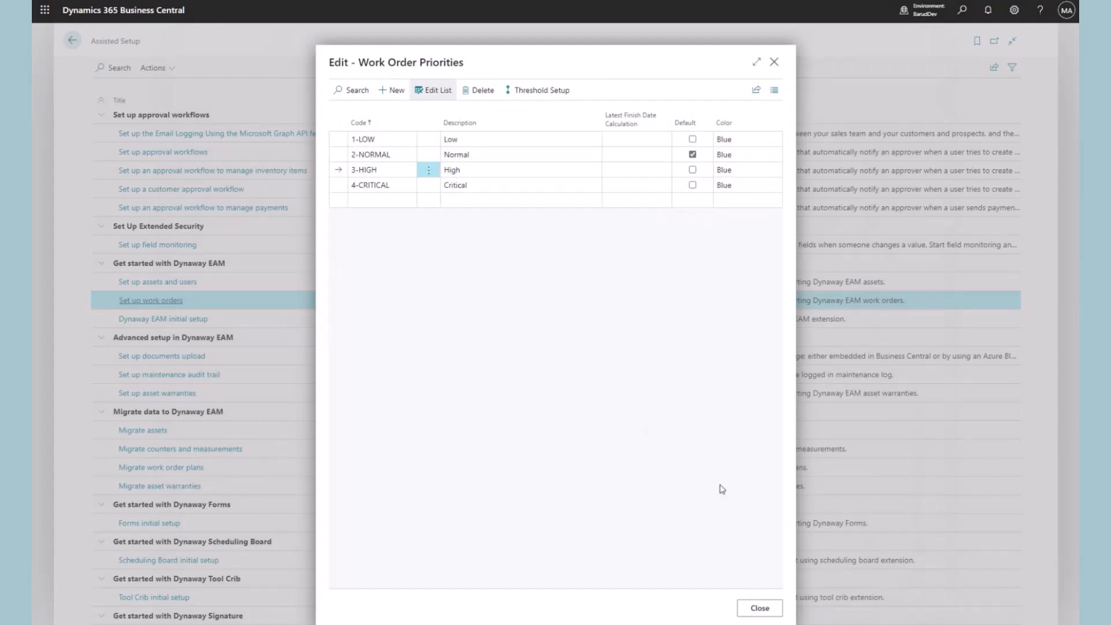
Set priority 4-CRITICAL to threshold 0-1 with a Red alert and return to the wizard
left_click(341, 186)
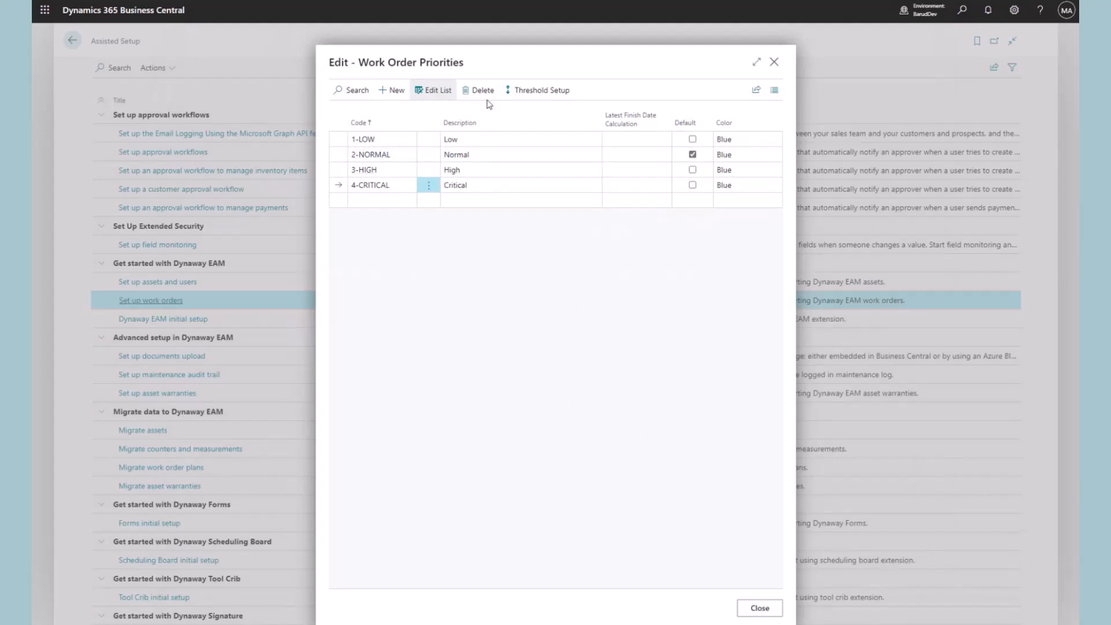
left_click(520, 90)
left_click(594, 116)
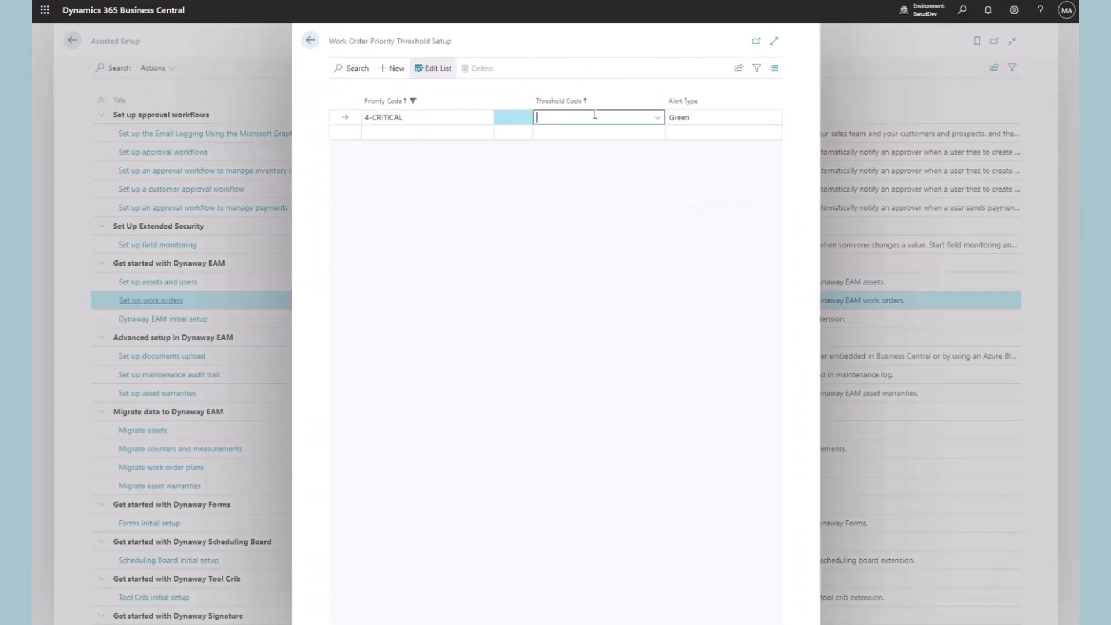
left_click(571, 163)
left_click(698, 118)
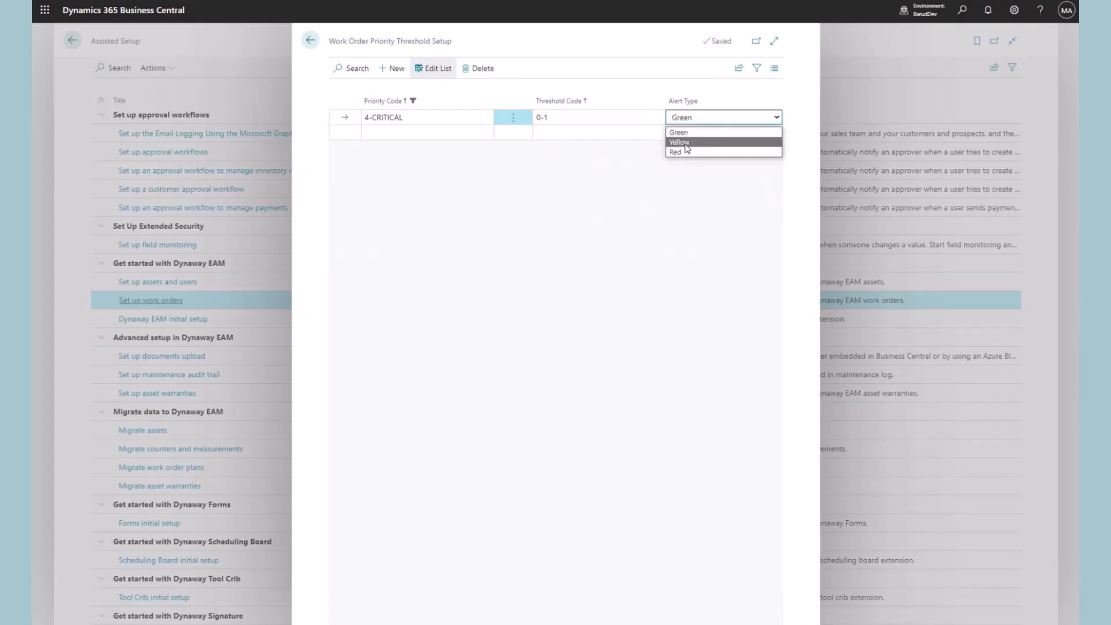
left_click(686, 151)
left_click(652, 252)
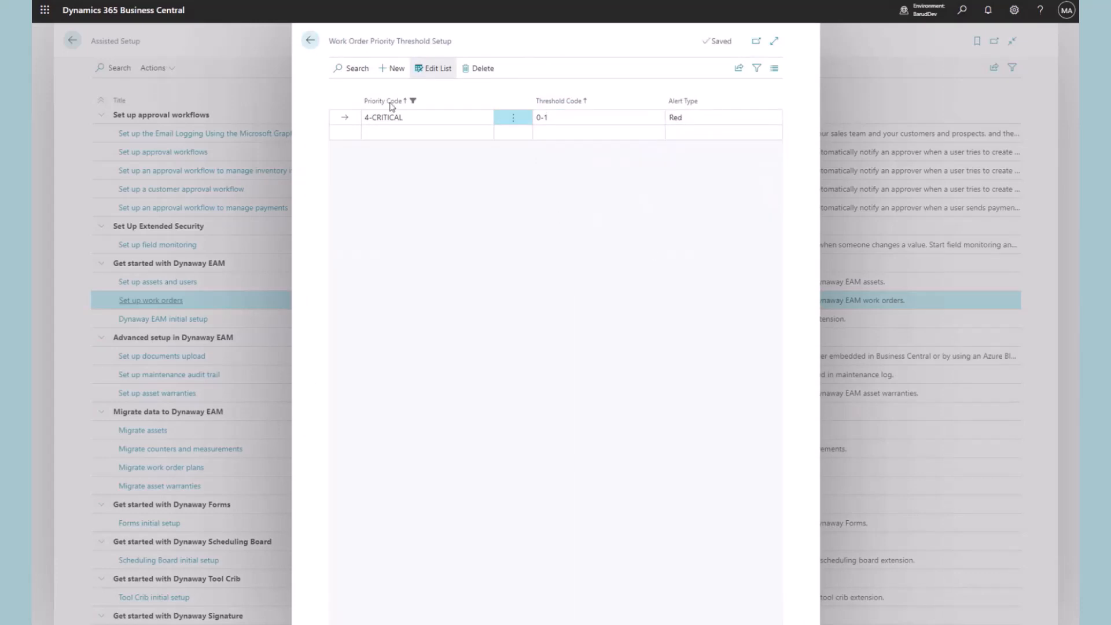
left_click(311, 43)
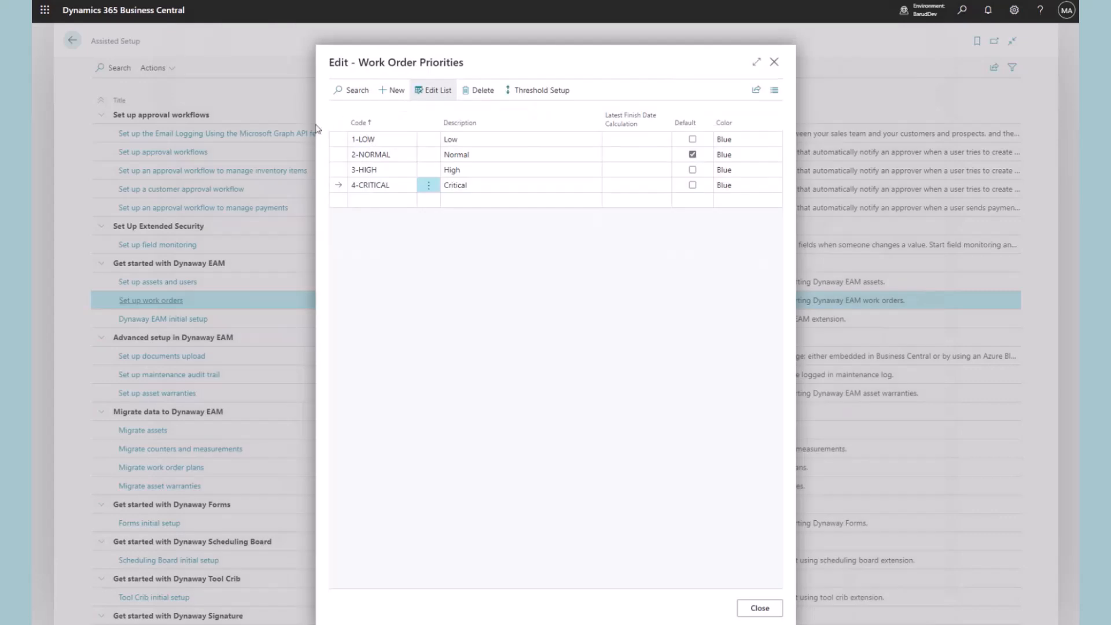
left_click(760, 609)
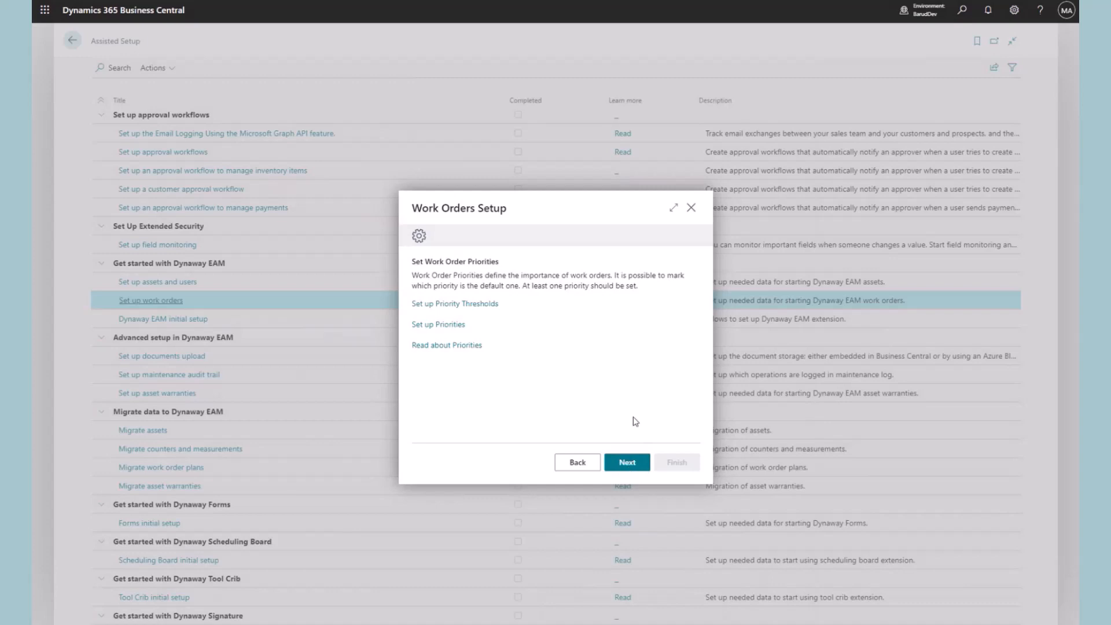
Move to the categories step and delete the TEST row from the category records
left_click(627, 462)
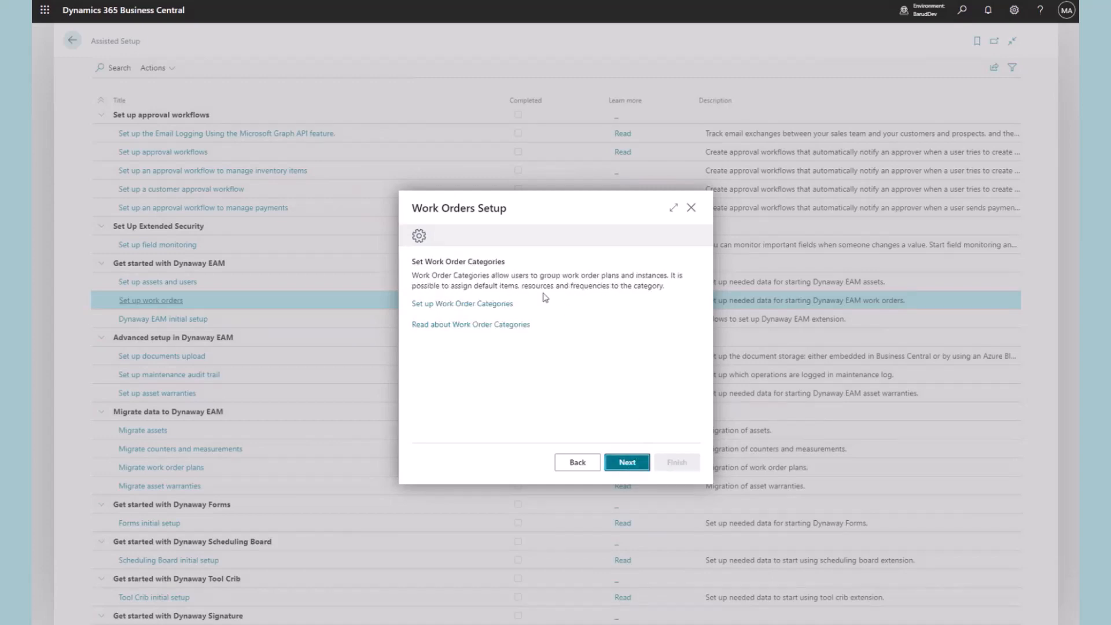
left_click(504, 306)
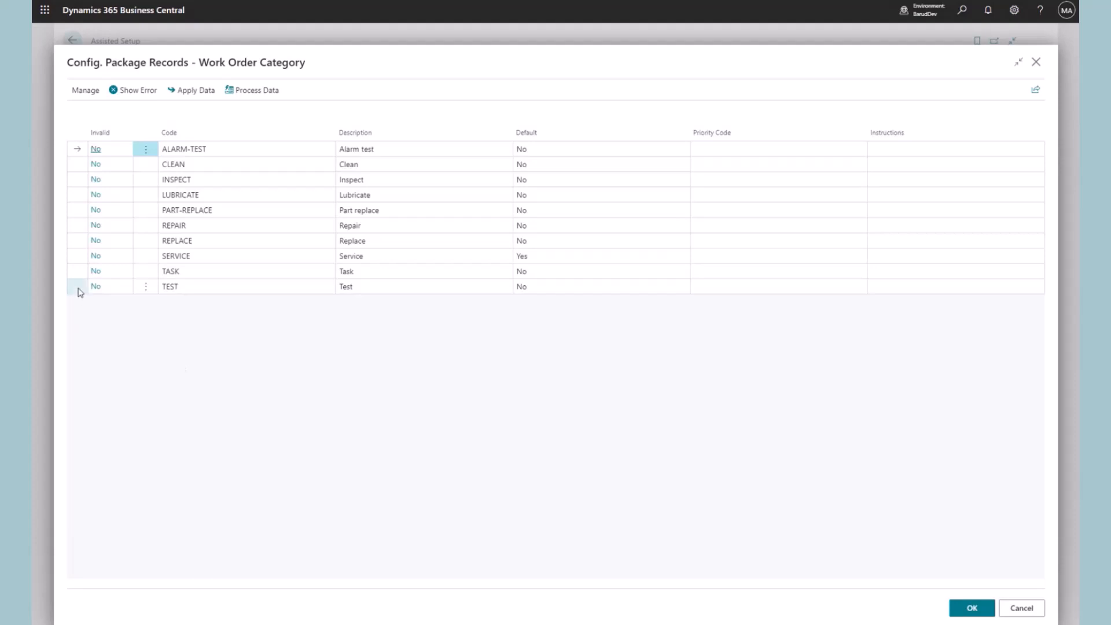
left_click(146, 287)
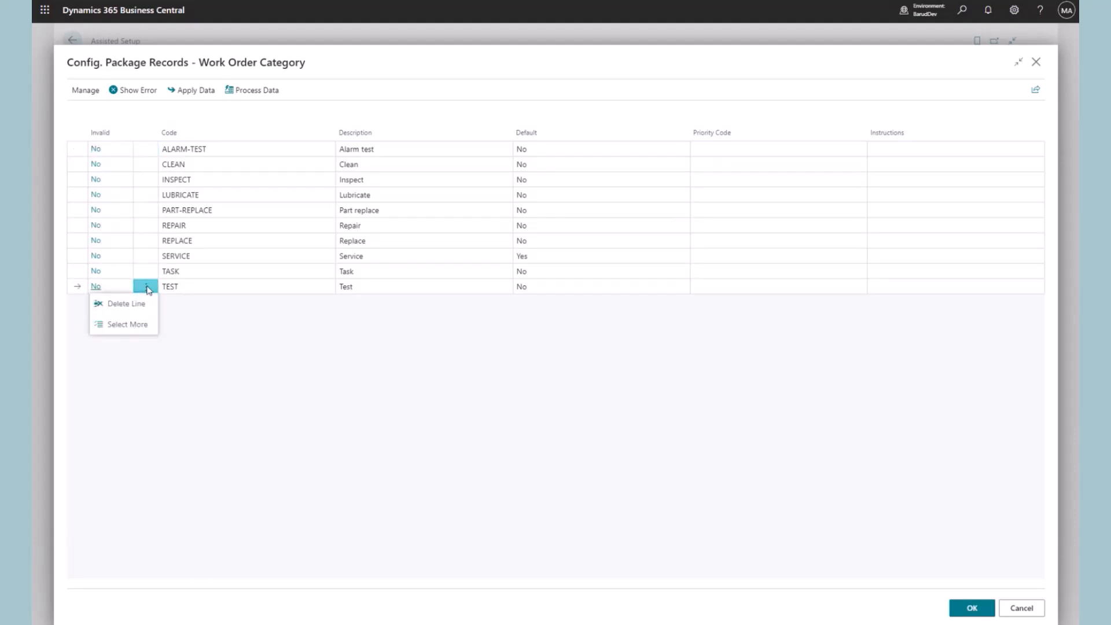
left_click(139, 305)
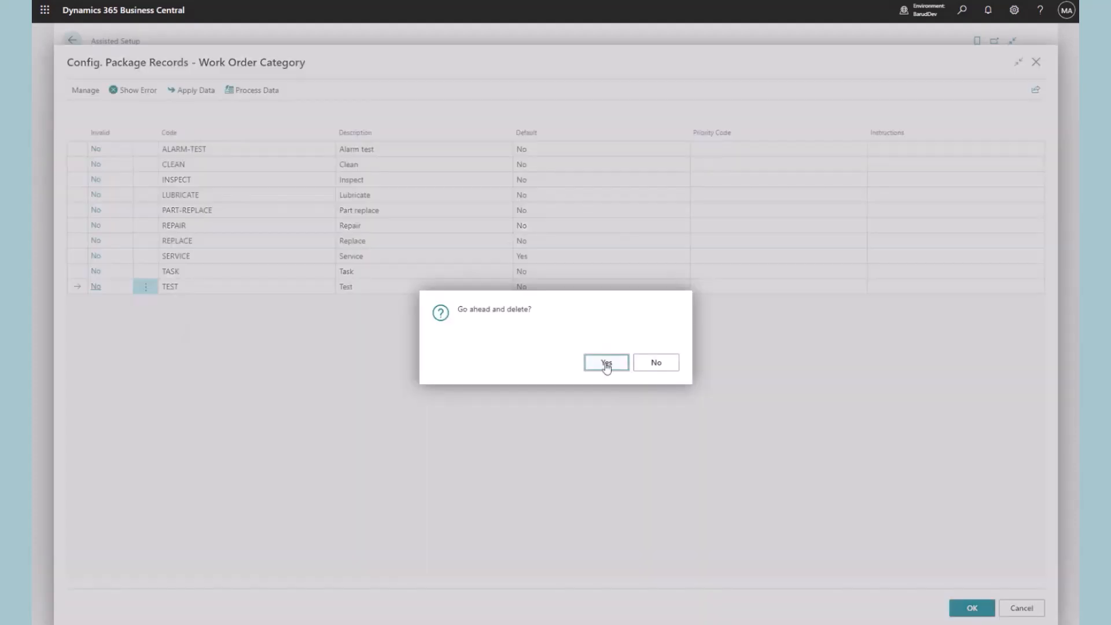
key("Return")
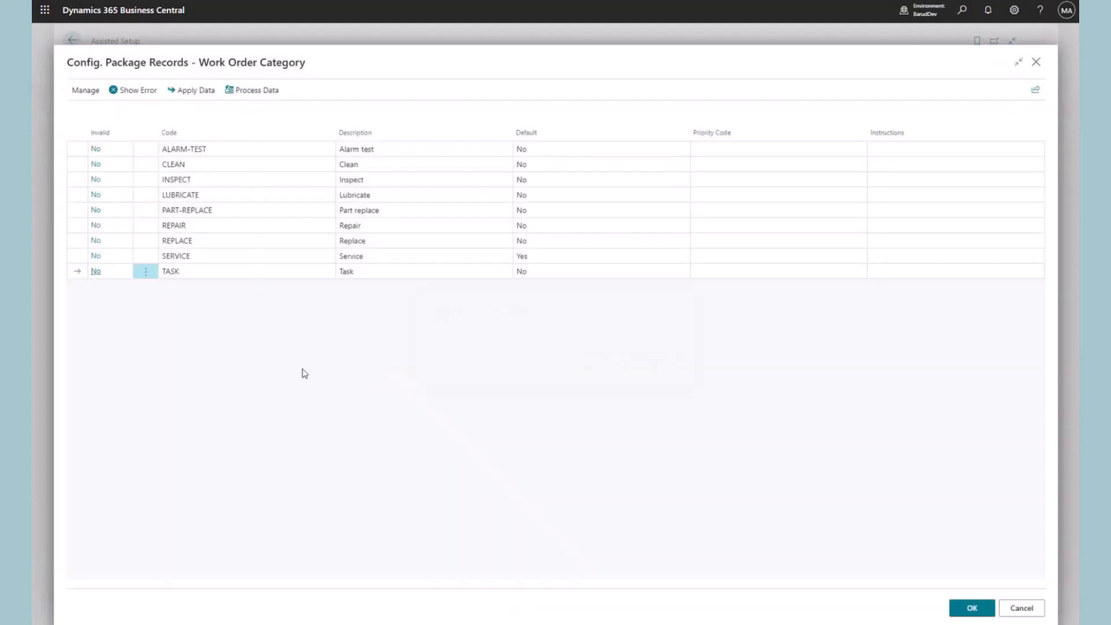
Apply the remaining nine work order category records
left_click(978, 609)
left_click(604, 362)
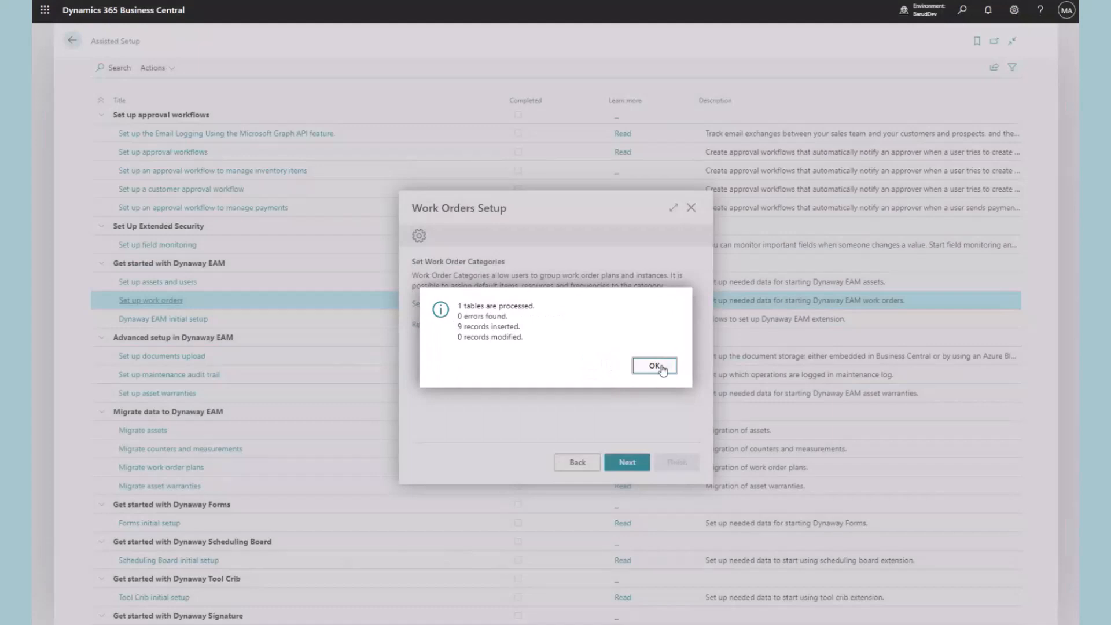
left_click(655, 366)
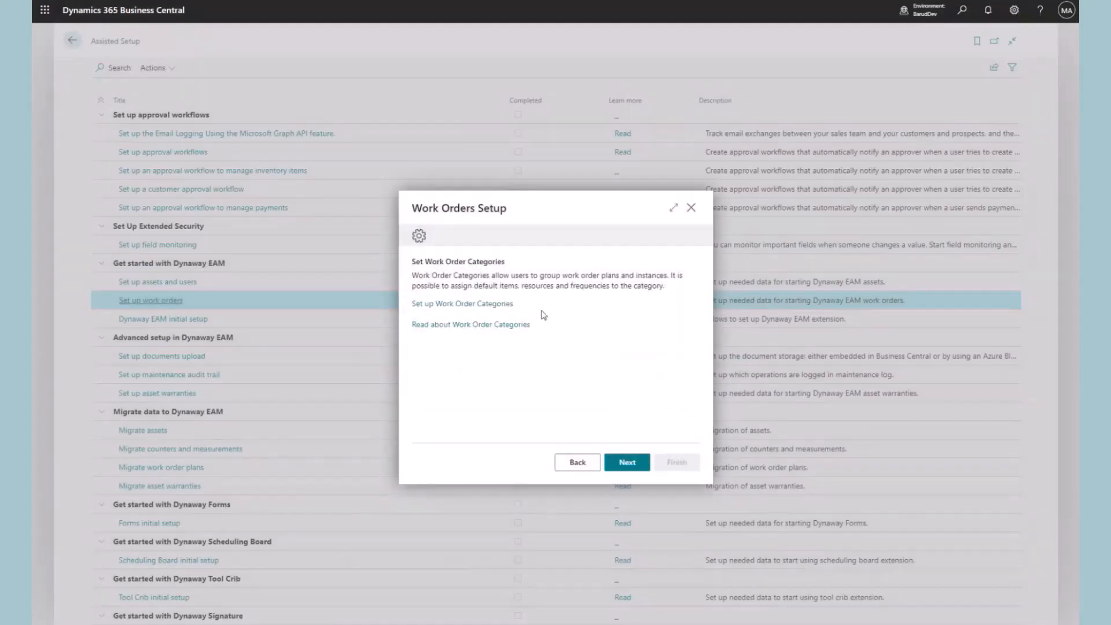
Add category code Electric with description Electric and colour Yellow, then close the list
left_click(499, 304)
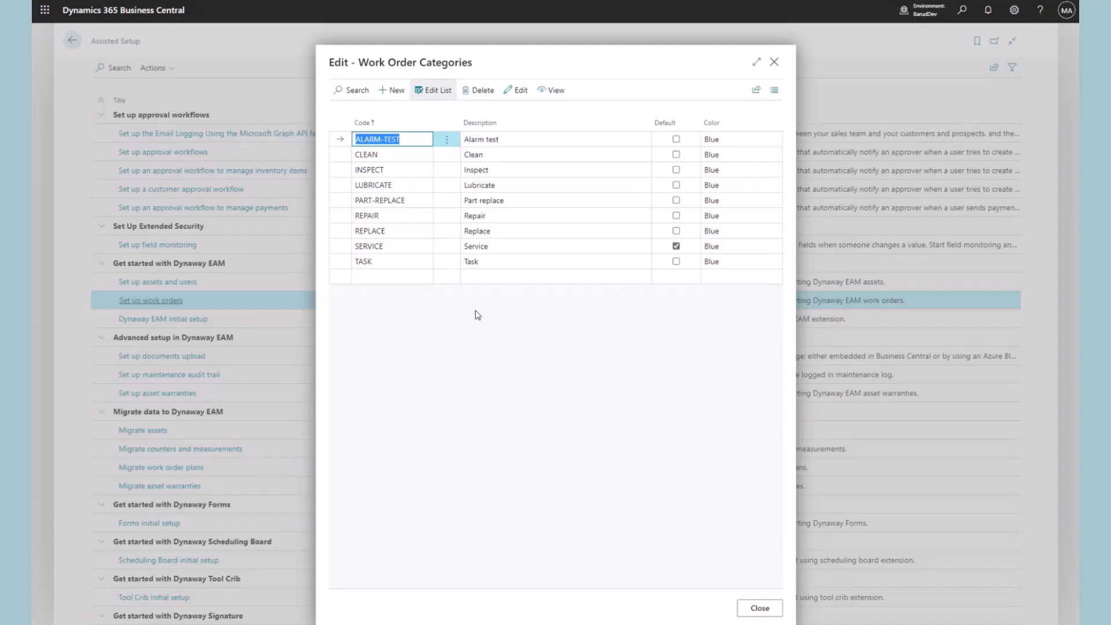
left_click(399, 279)
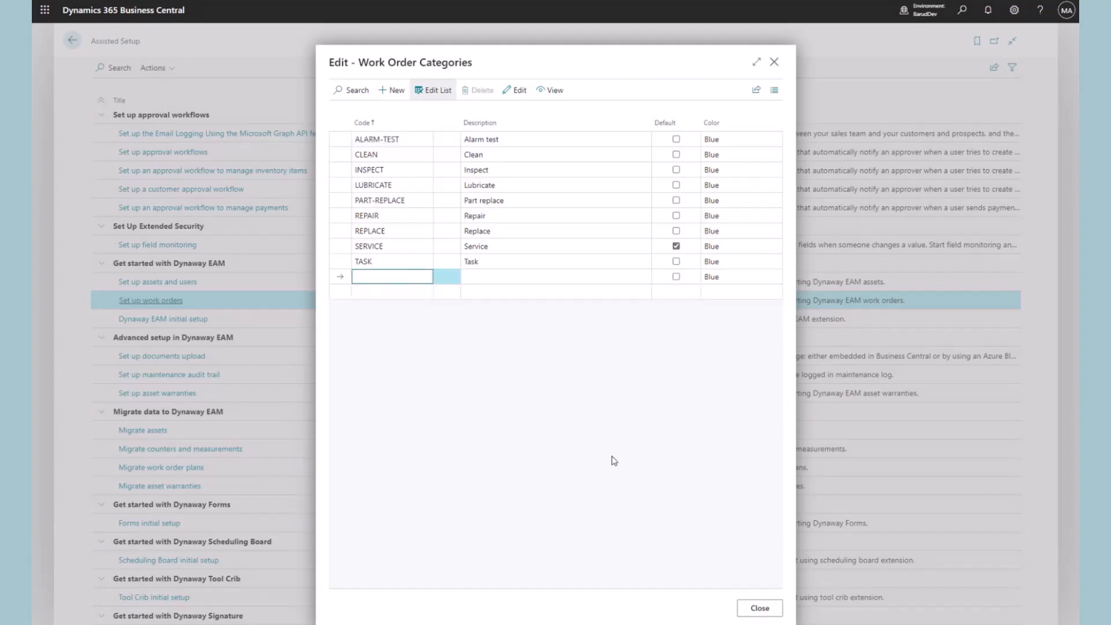
type("Electric")
key("Tab")
type("Electric")
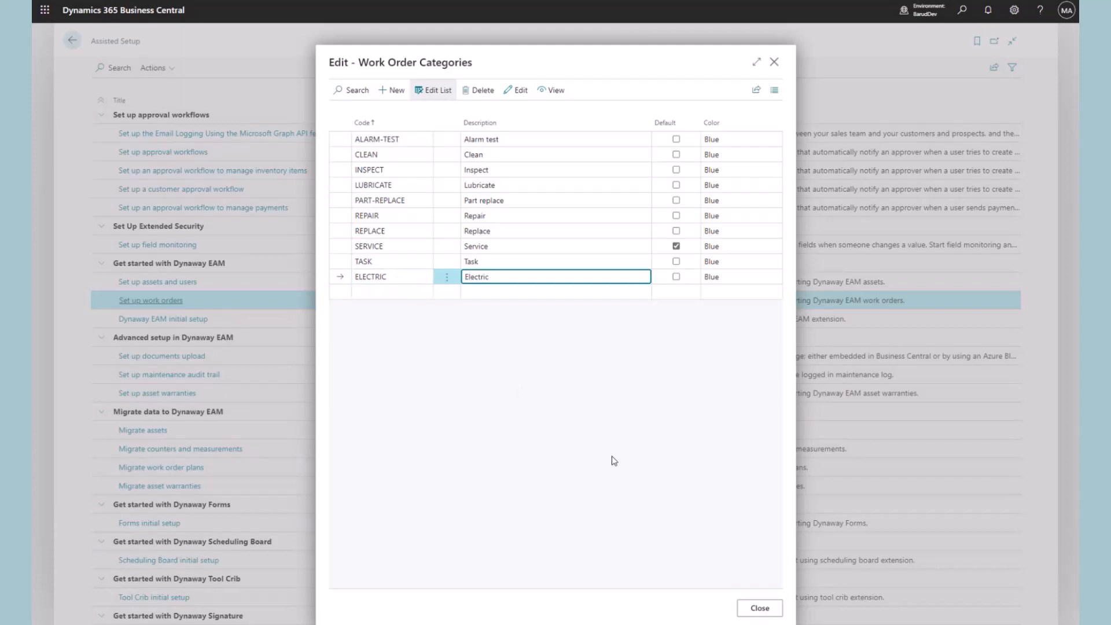
left_click(658, 456)
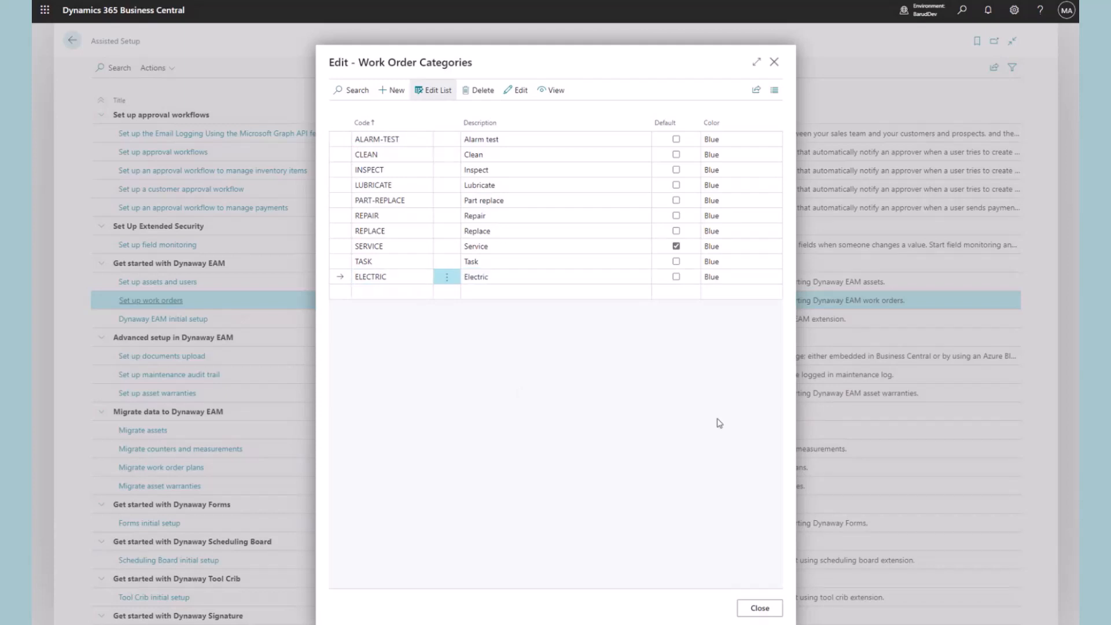
left_click(738, 277)
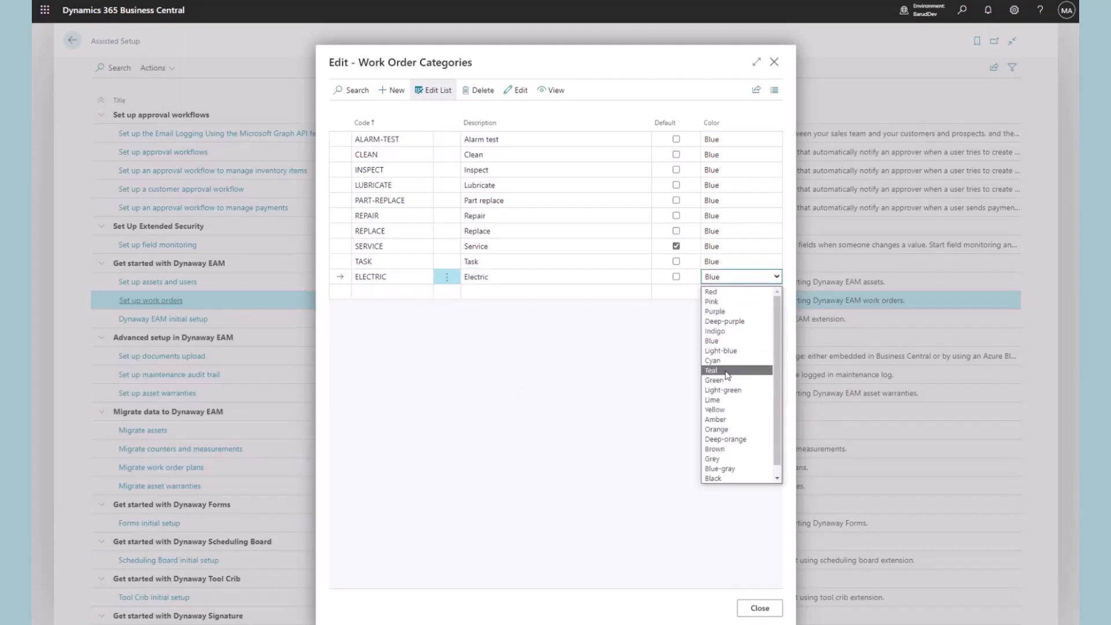
left_click(716, 410)
left_click(687, 463)
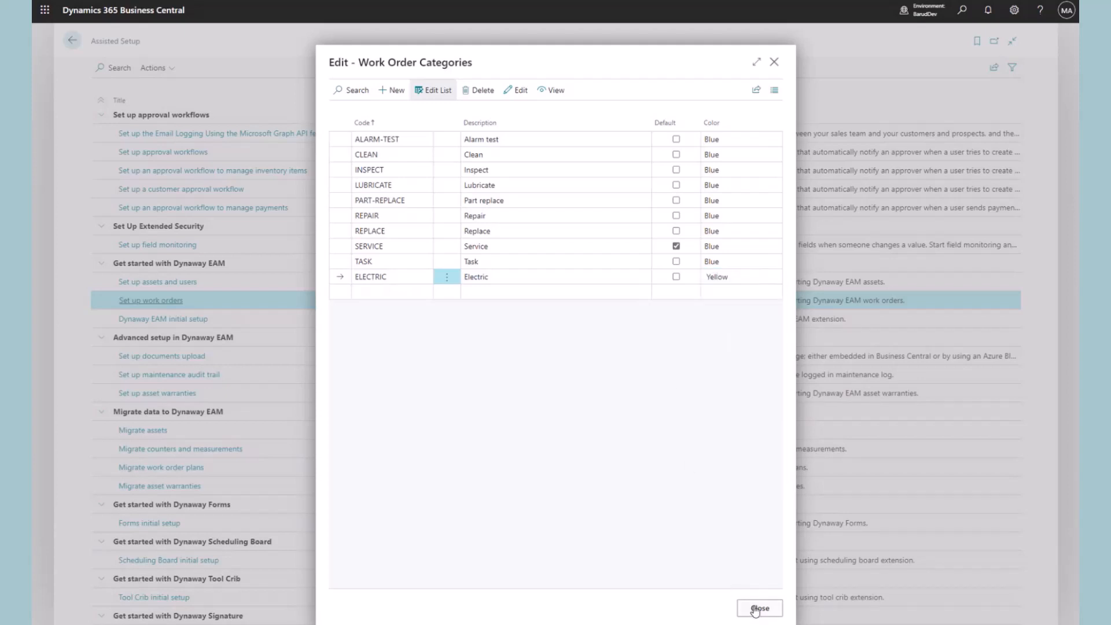
left_click(756, 609)
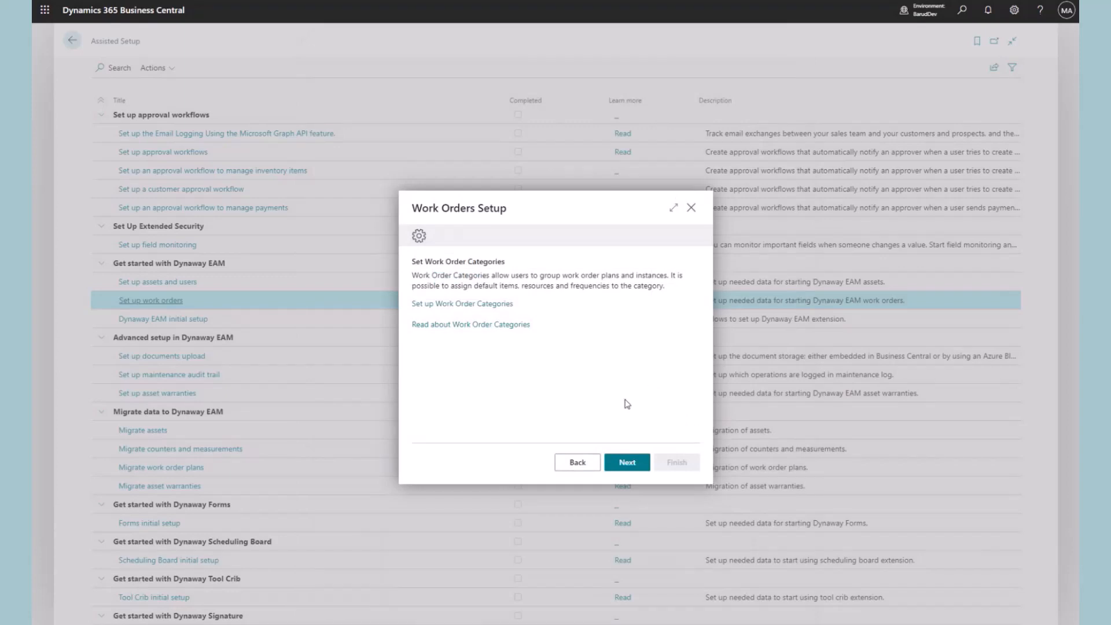
Move to the counter categories step and apply the KM, MI and RH records
left_click(627, 465)
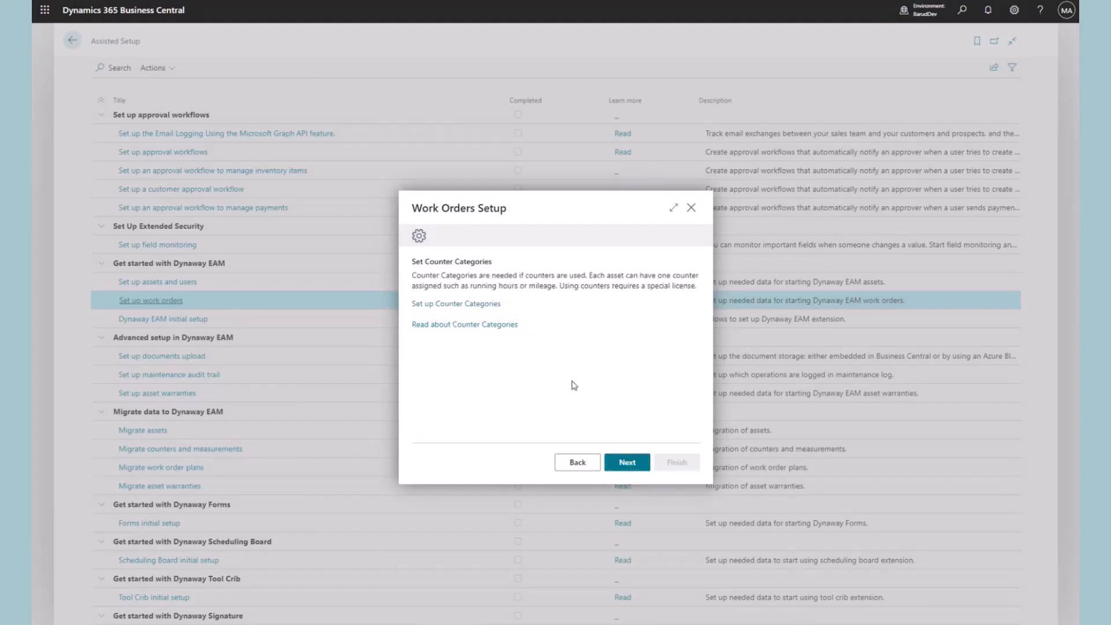
left_click(492, 308)
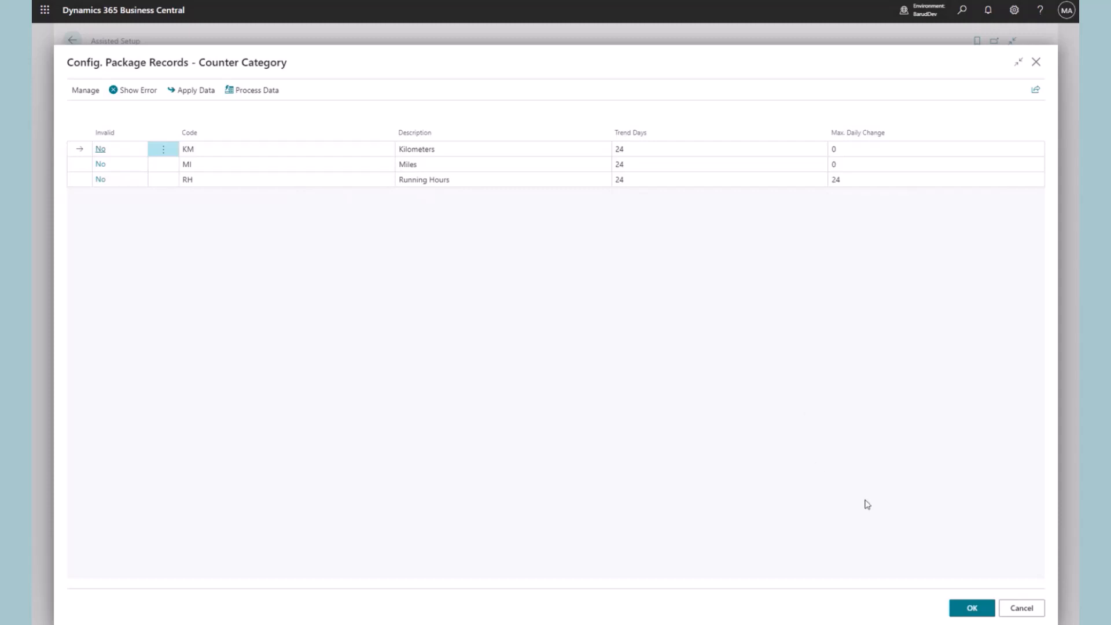
left_click(971, 608)
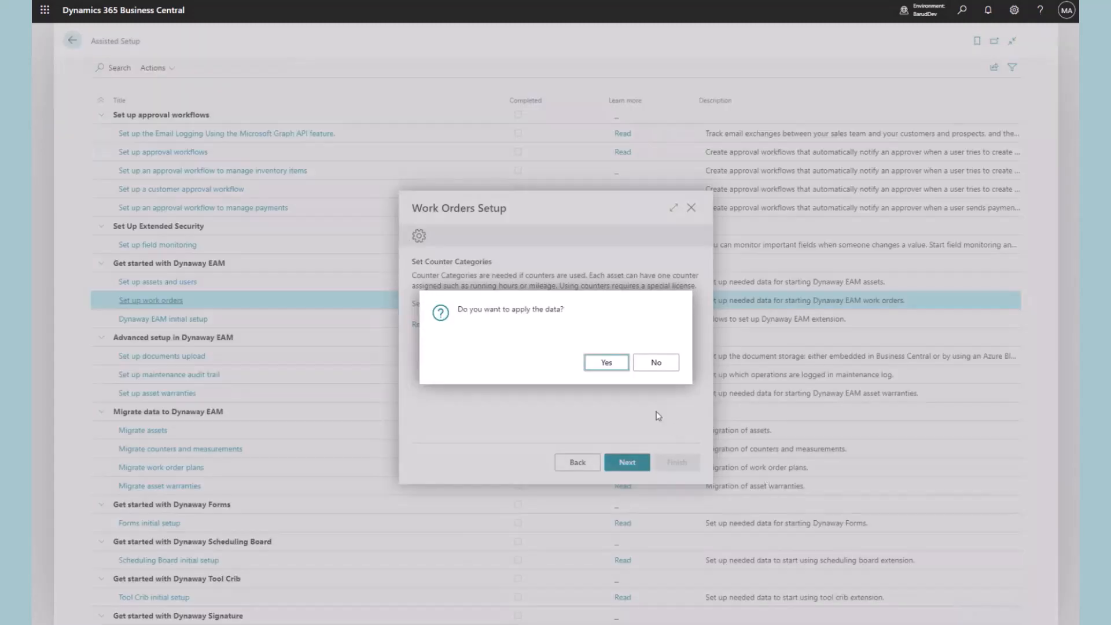
left_click(606, 363)
left_click(653, 367)
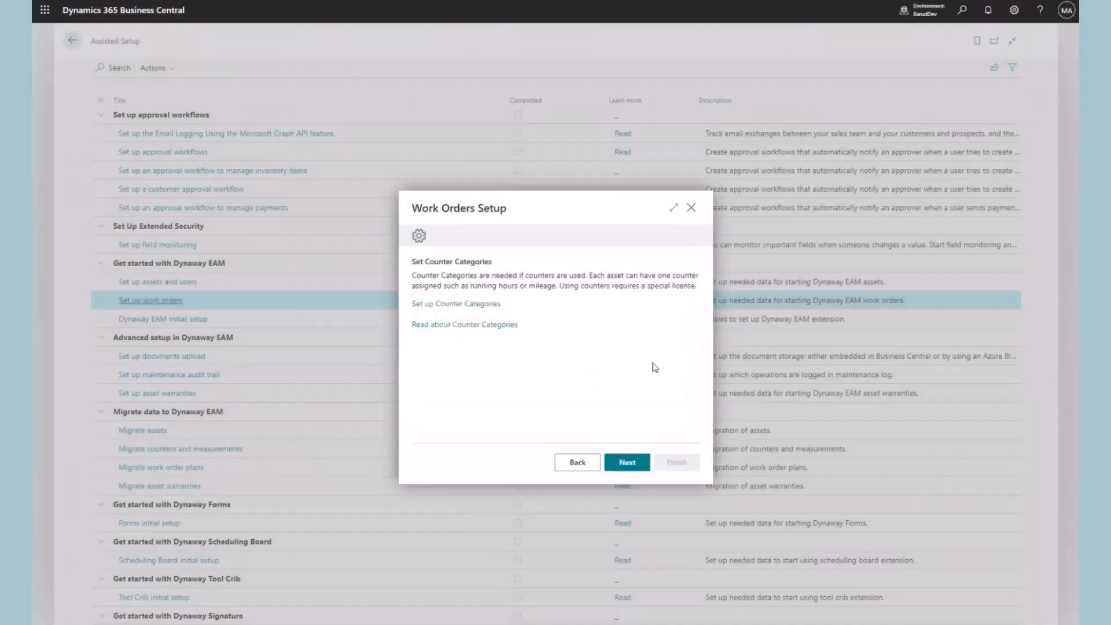
left_click(494, 304)
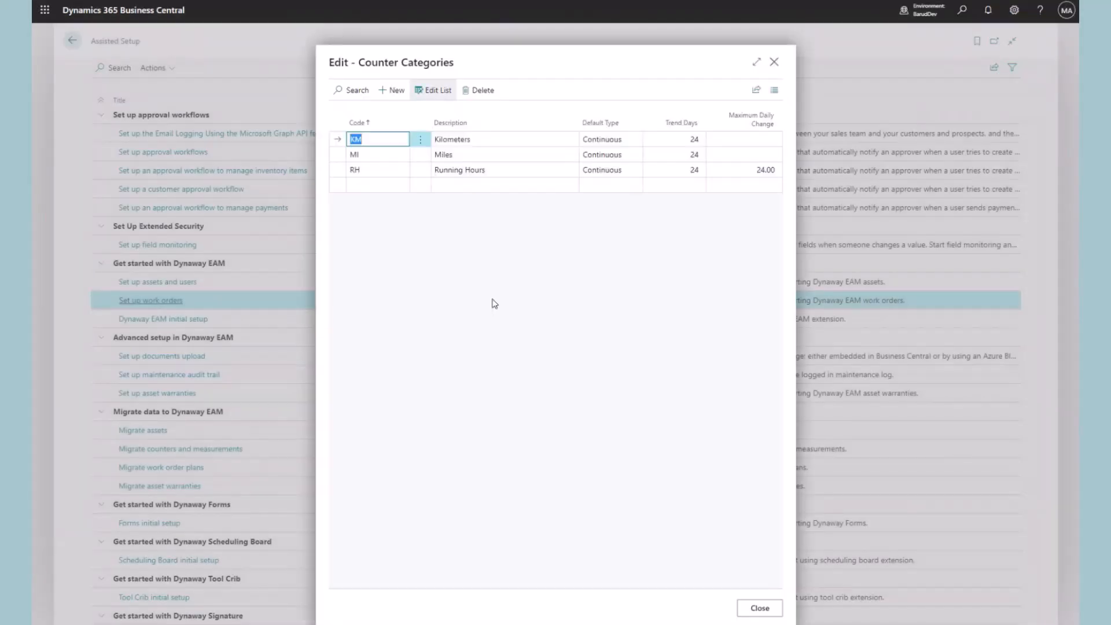
left_click(556, 255)
left_click(553, 280)
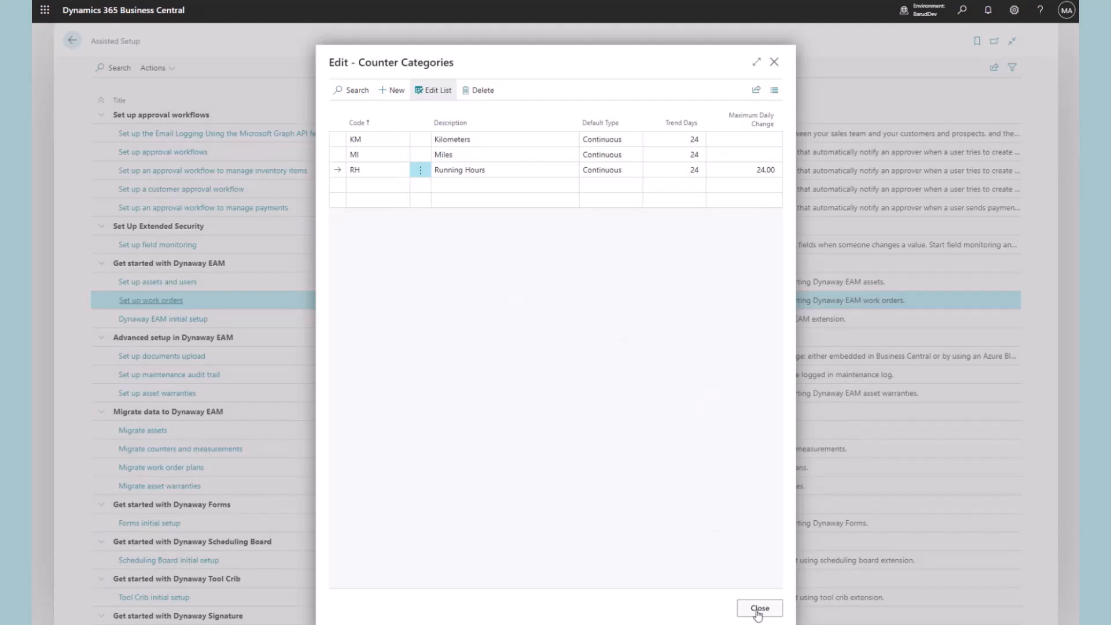
left_click(757, 612)
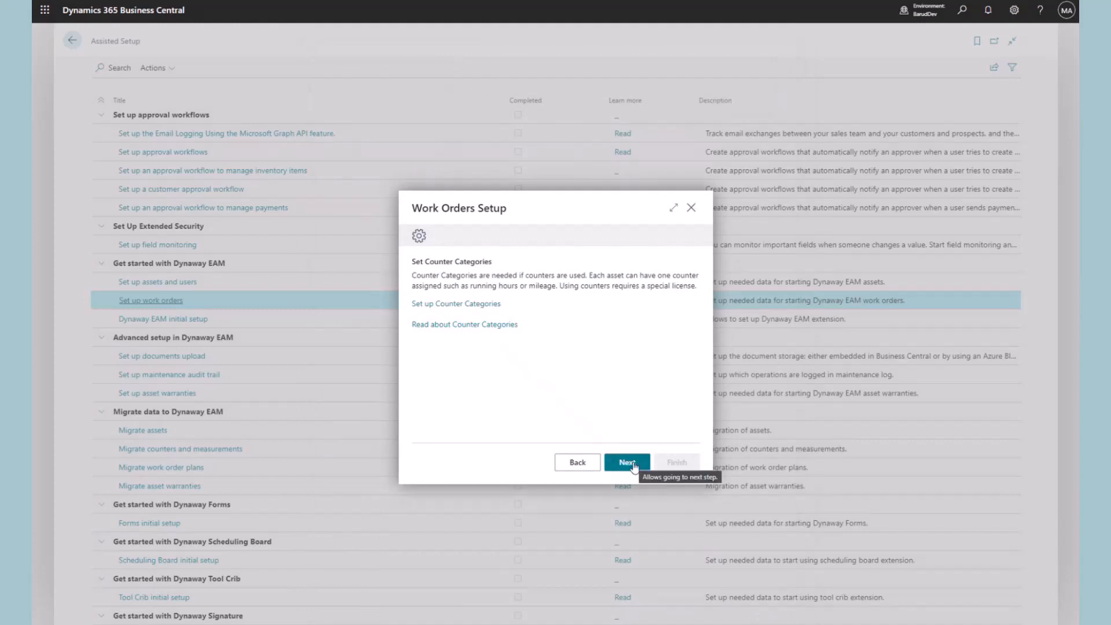
Move to the measurement units step and apply the seven standard unit records
left_click(627, 462)
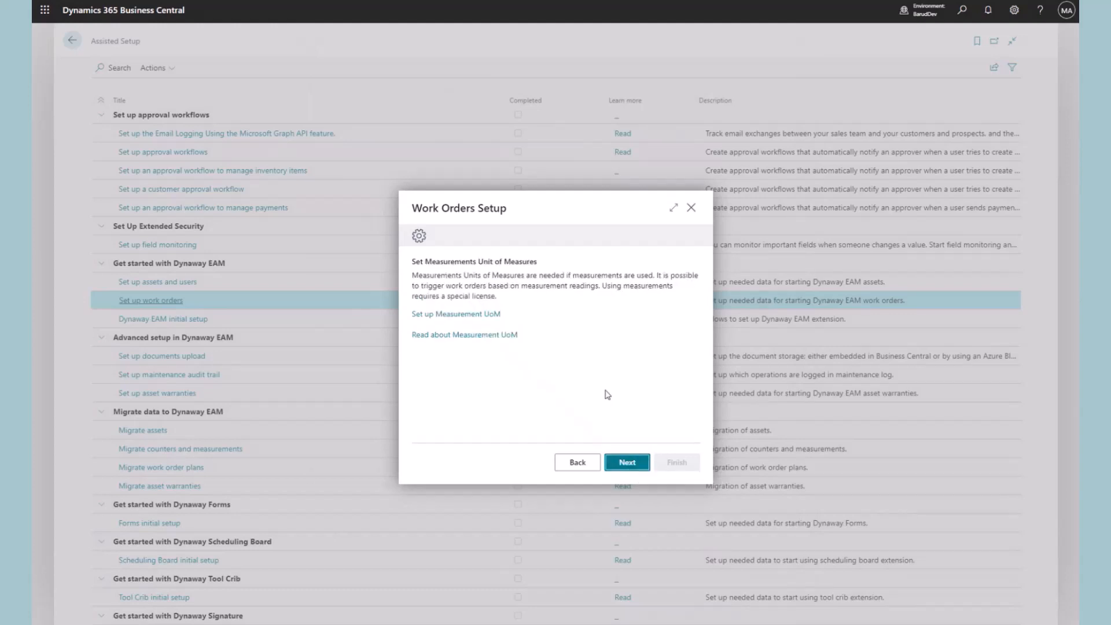
left_click(467, 316)
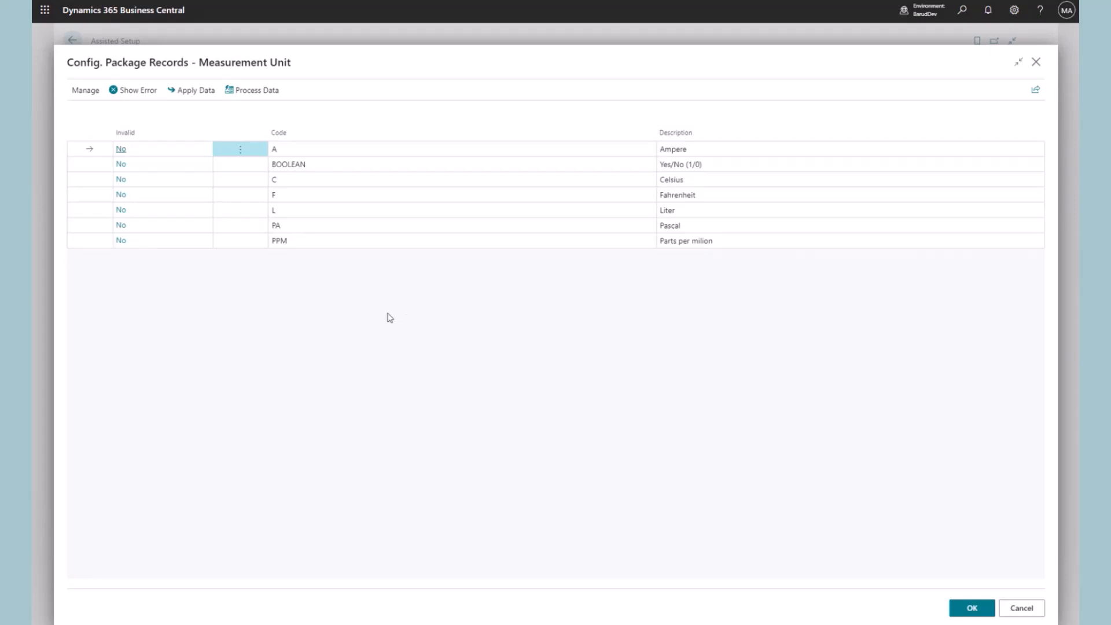
left_click(973, 609)
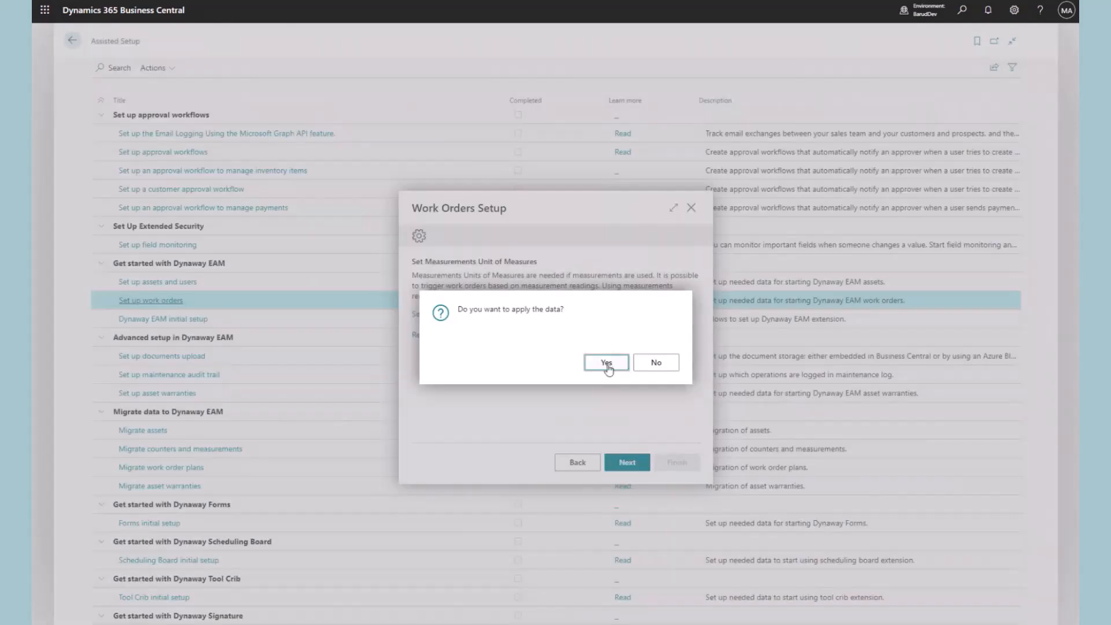
left_click(607, 368)
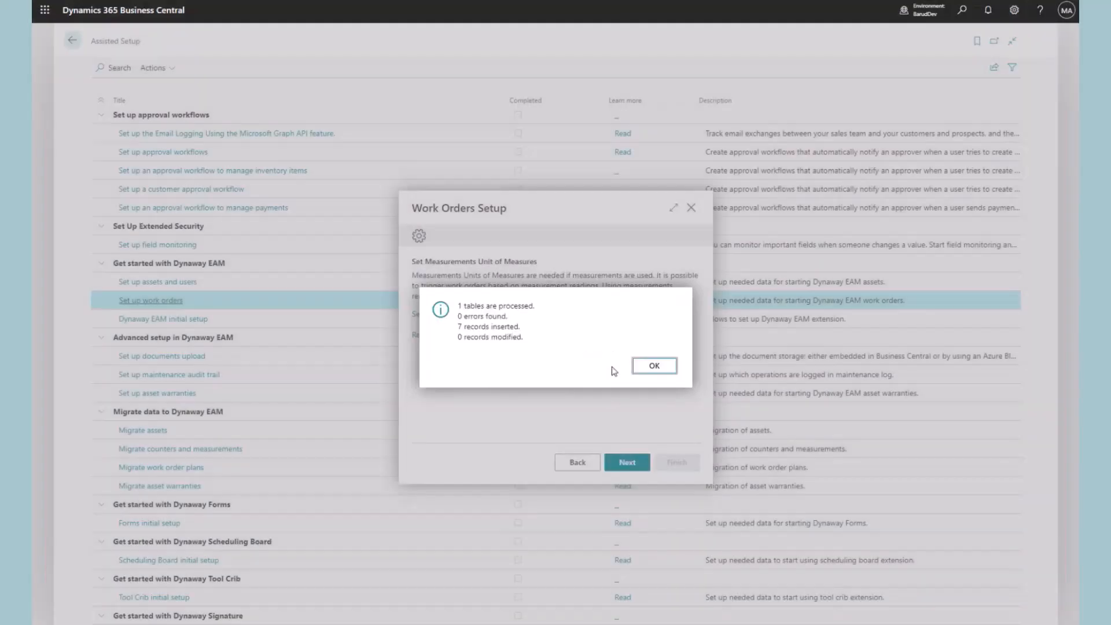
left_click(654, 366)
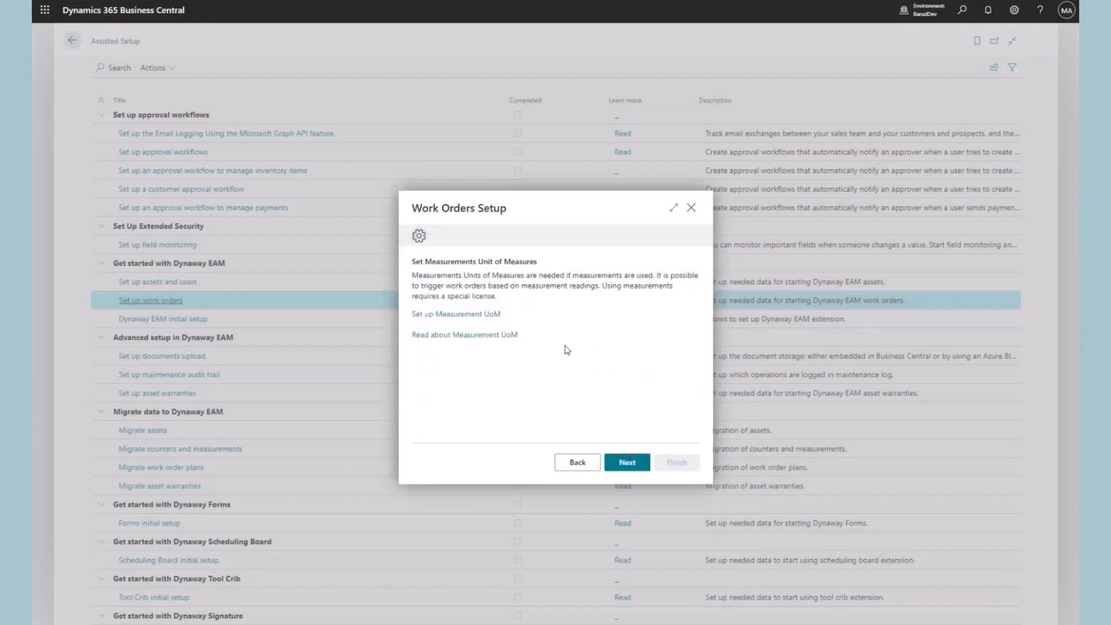
Add measurement unit V named Volts and close the list
left_click(474, 316)
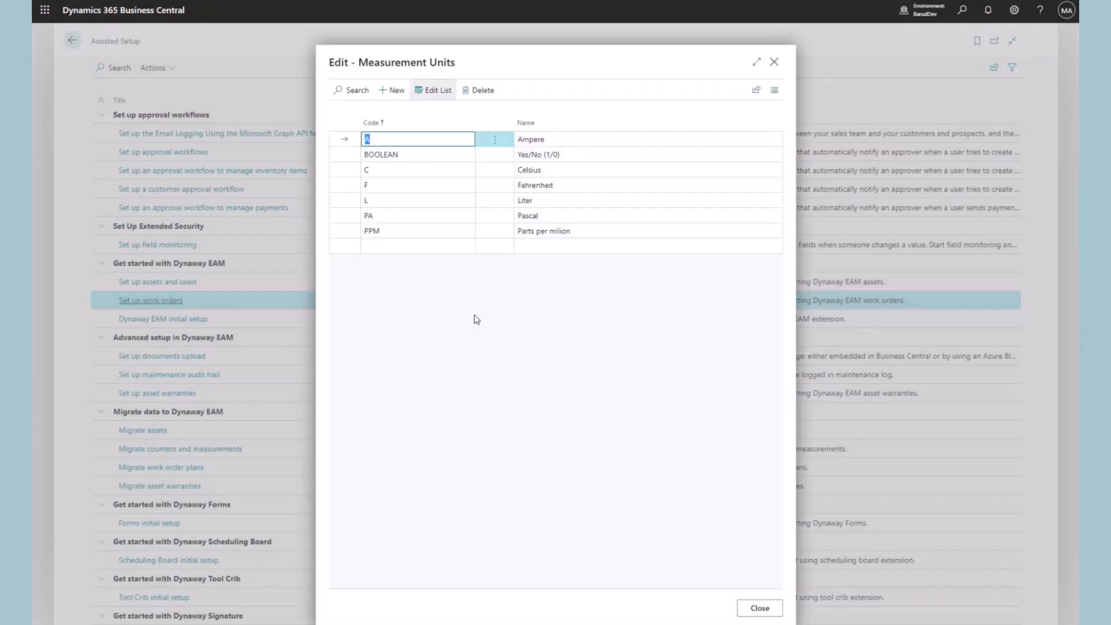
left_click(396, 245)
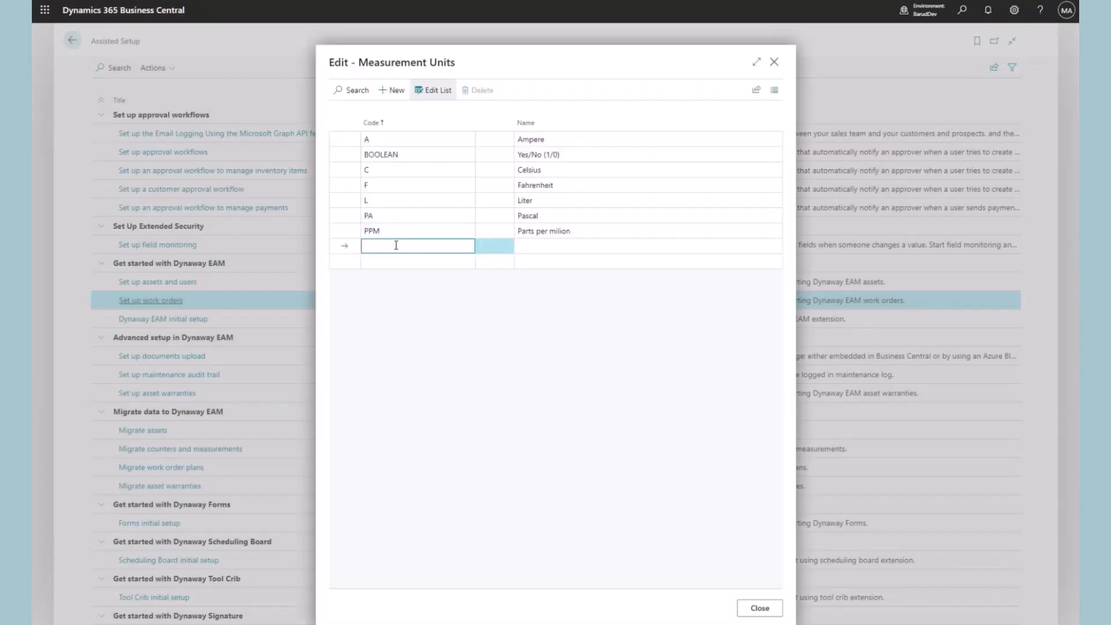
type("V")
left_click(533, 246)
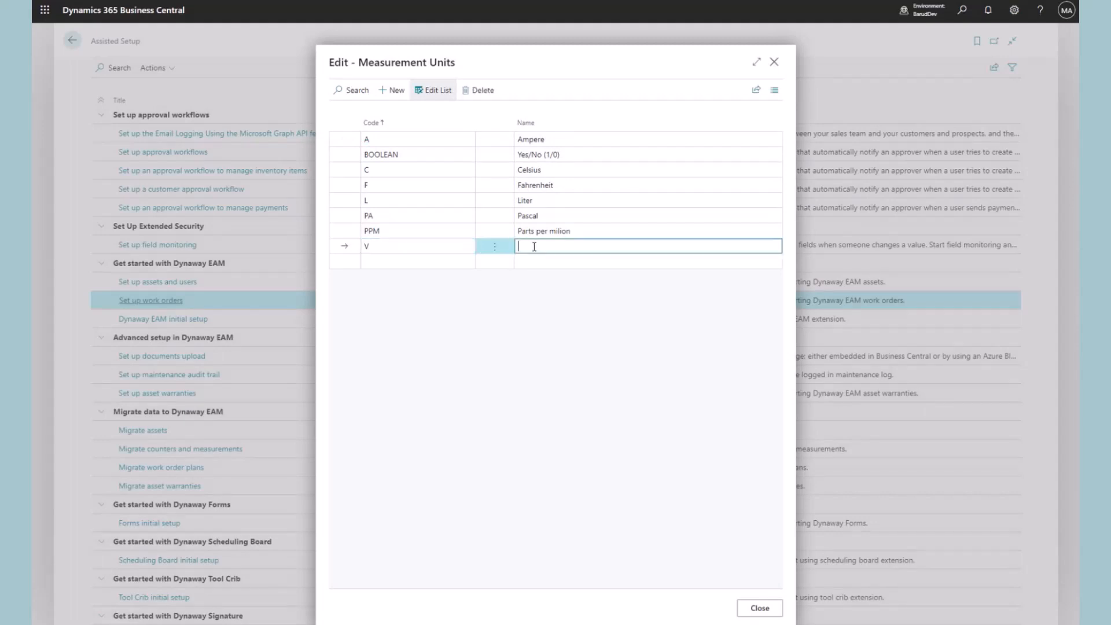
type("Volts")
left_click(603, 333)
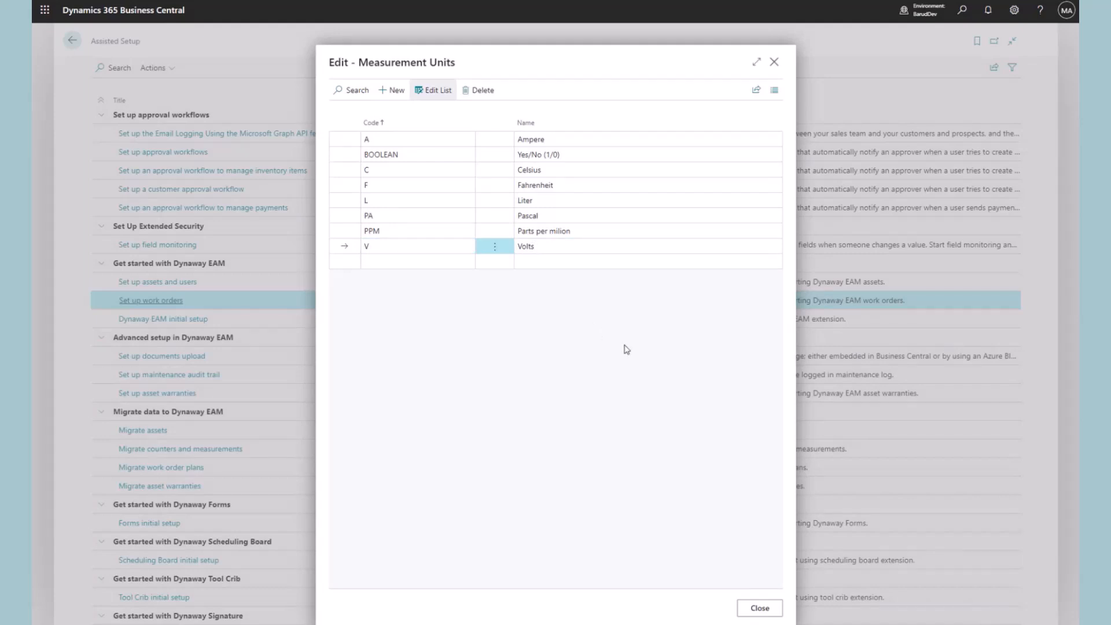
left_click(763, 609)
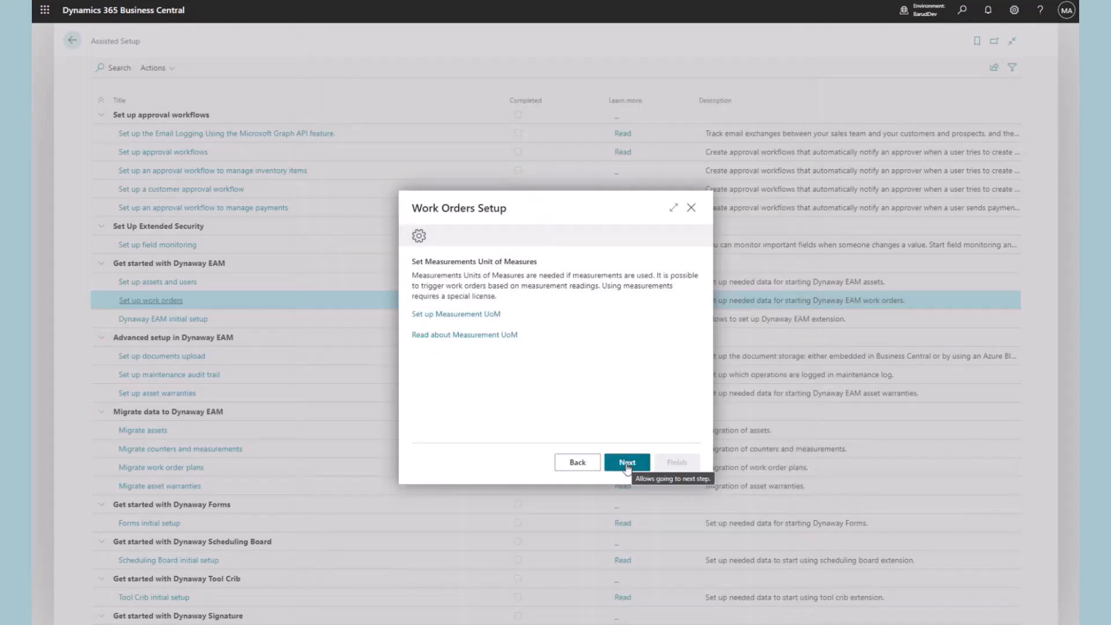
Advance to the That's it! page and finish the Work Orders Setup wizard
left_click(627, 463)
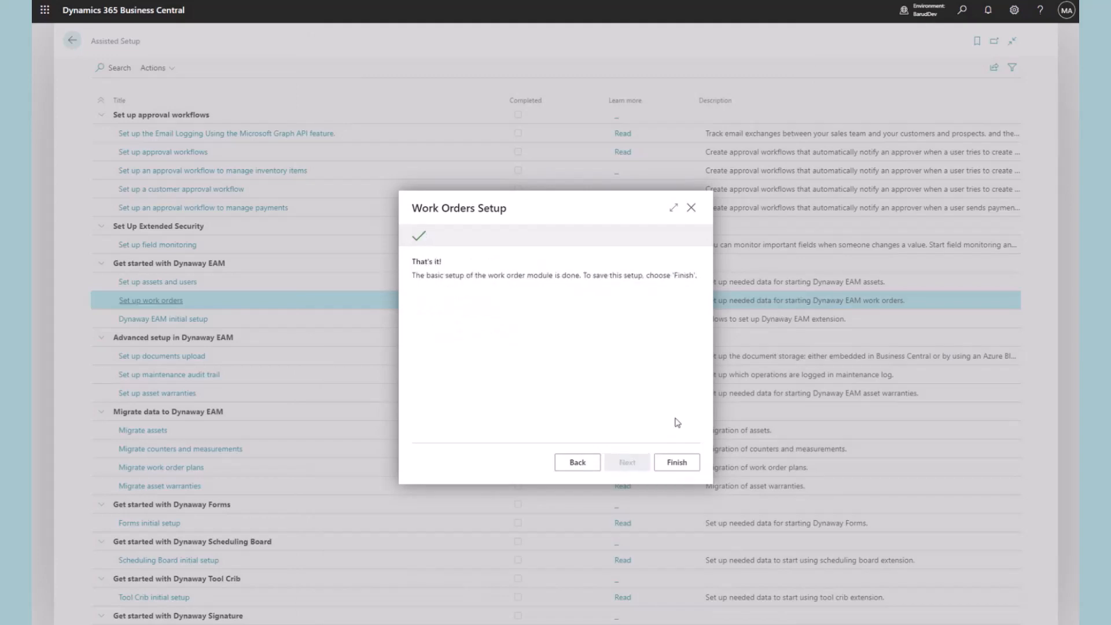
left_click(677, 463)
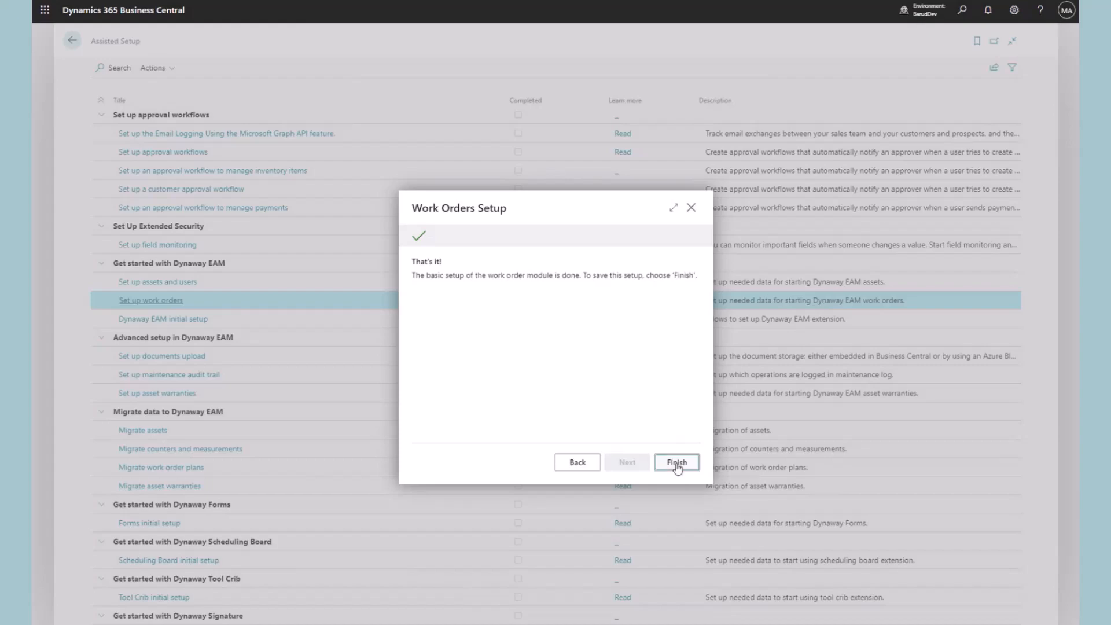